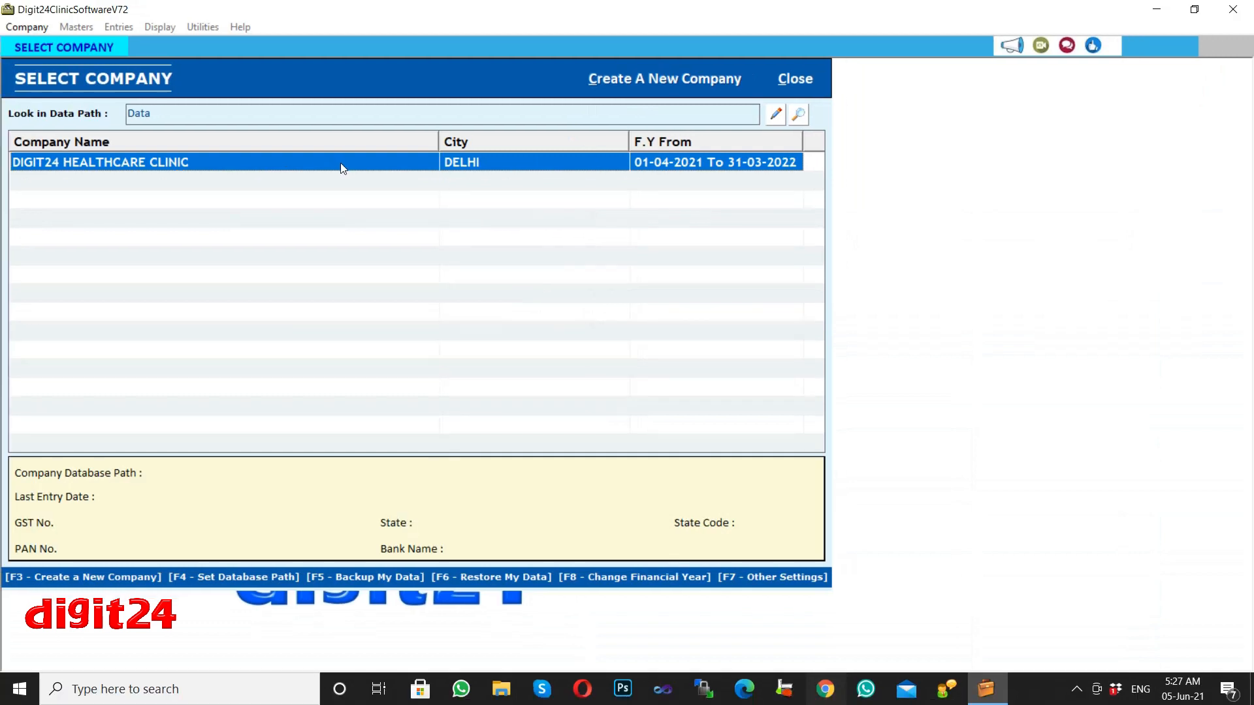
Open the DIGIT24 HEALTHCARE CLINIC, DELHI company and log in with the super user's username and password.
double_click(341, 165)
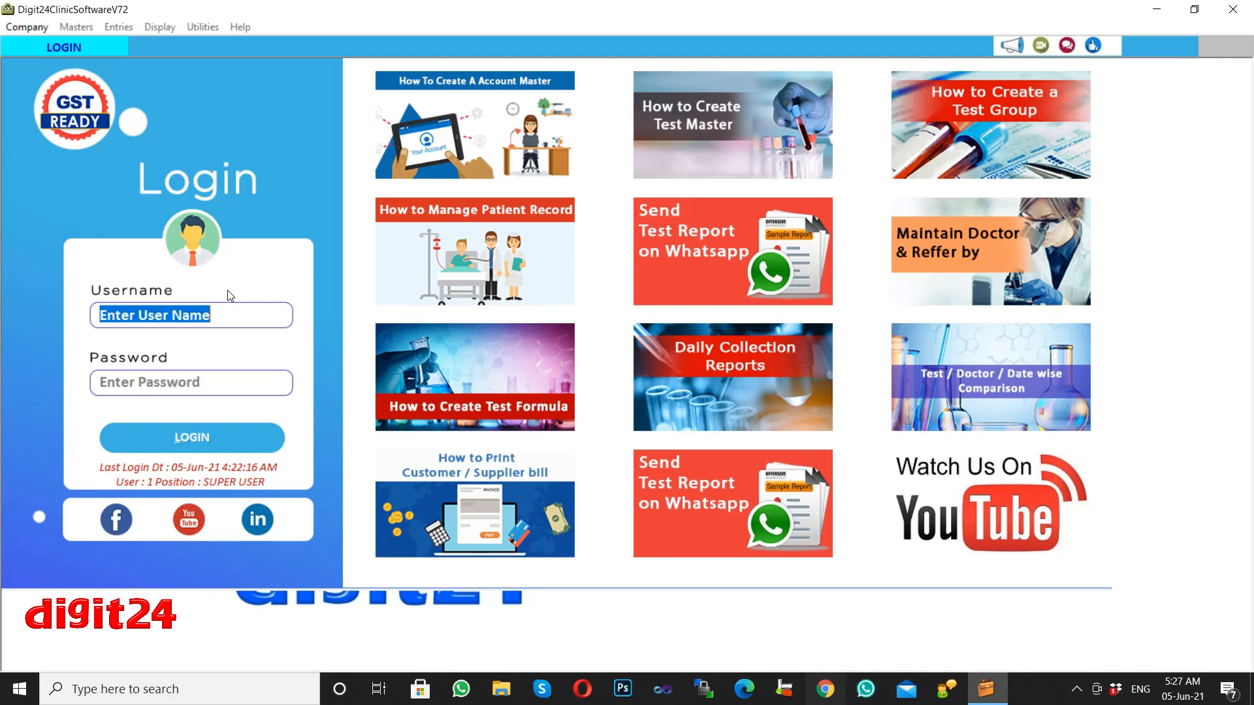
type("1")
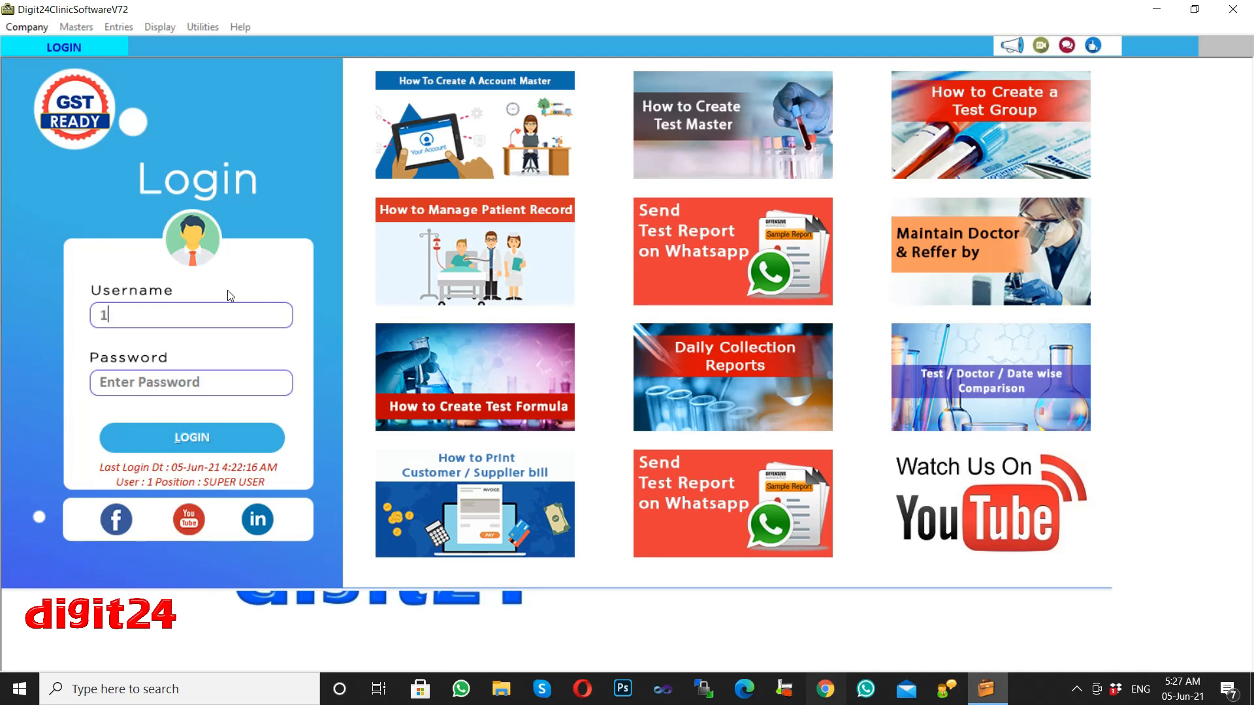
key("Return")
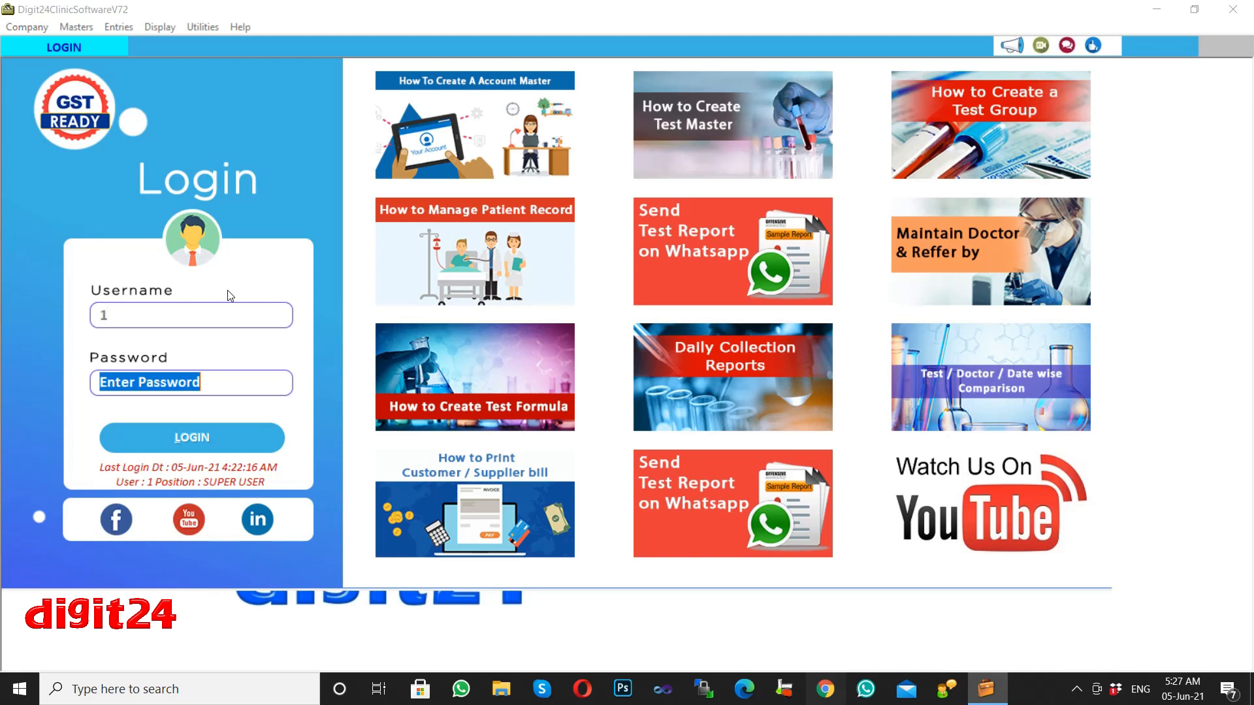
type("1")
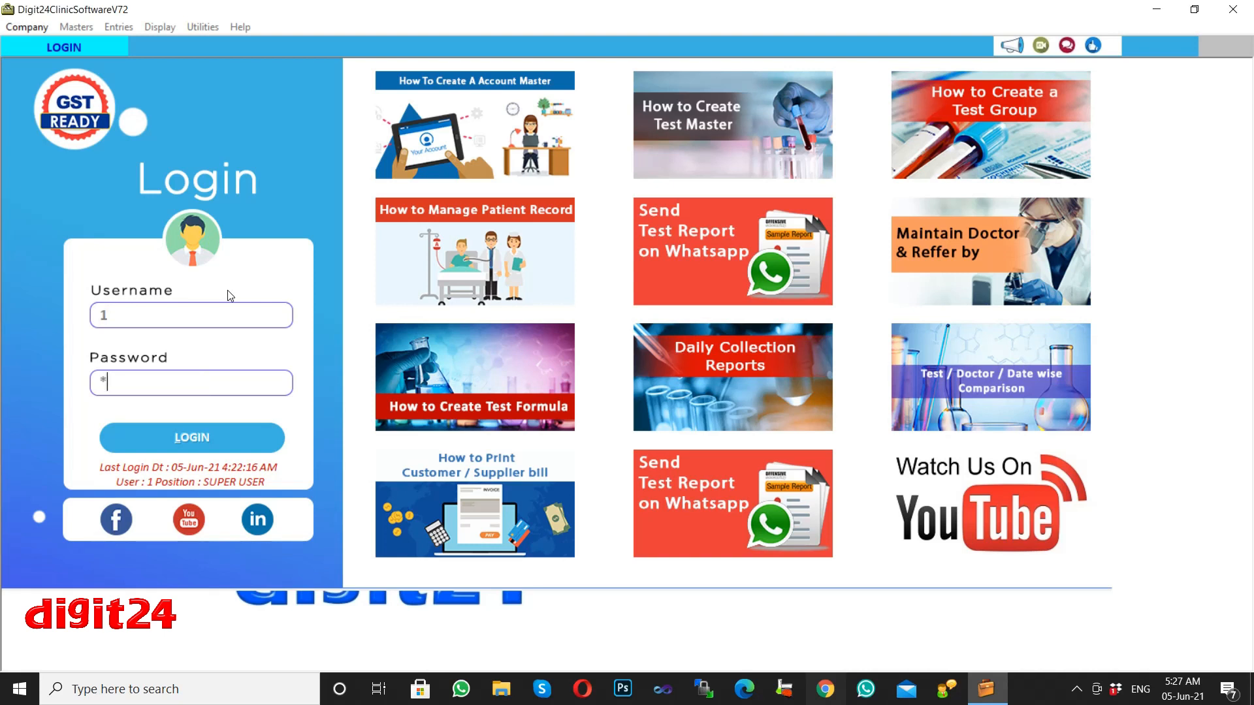
key("Return")
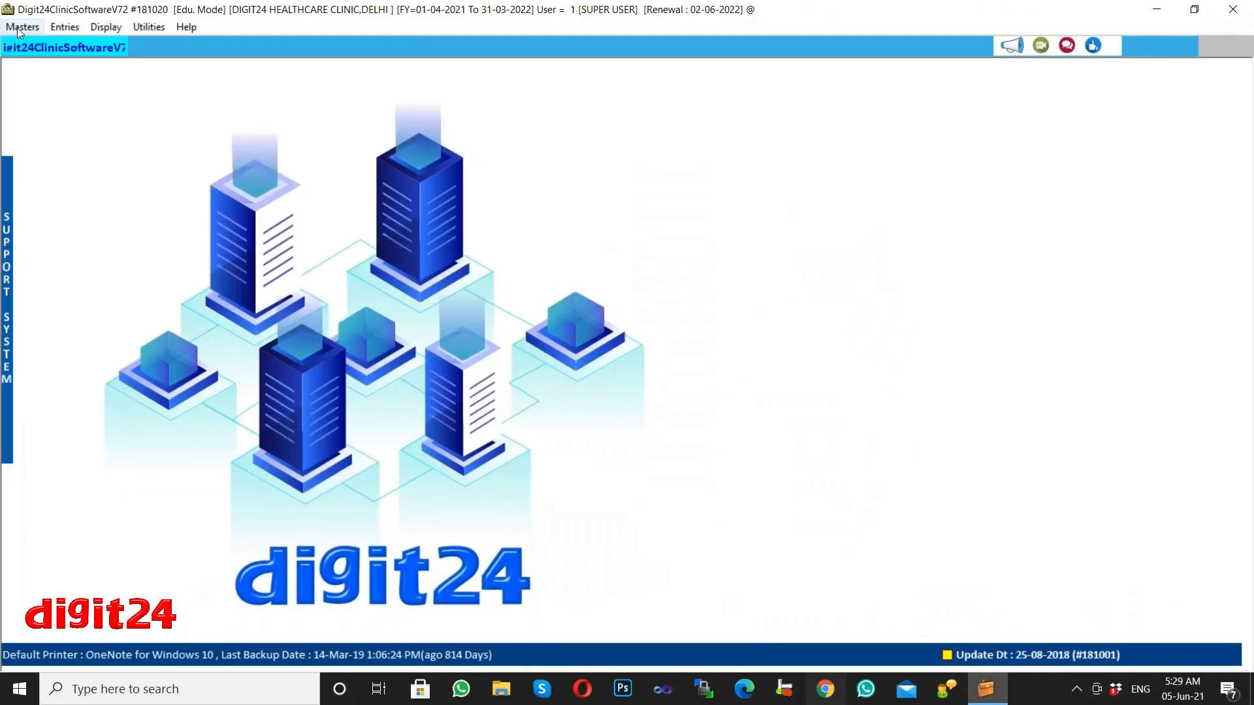
Browse the Masters, Utilities and Help menus, stepping through master types down to user masters.
left_click(36, 58)
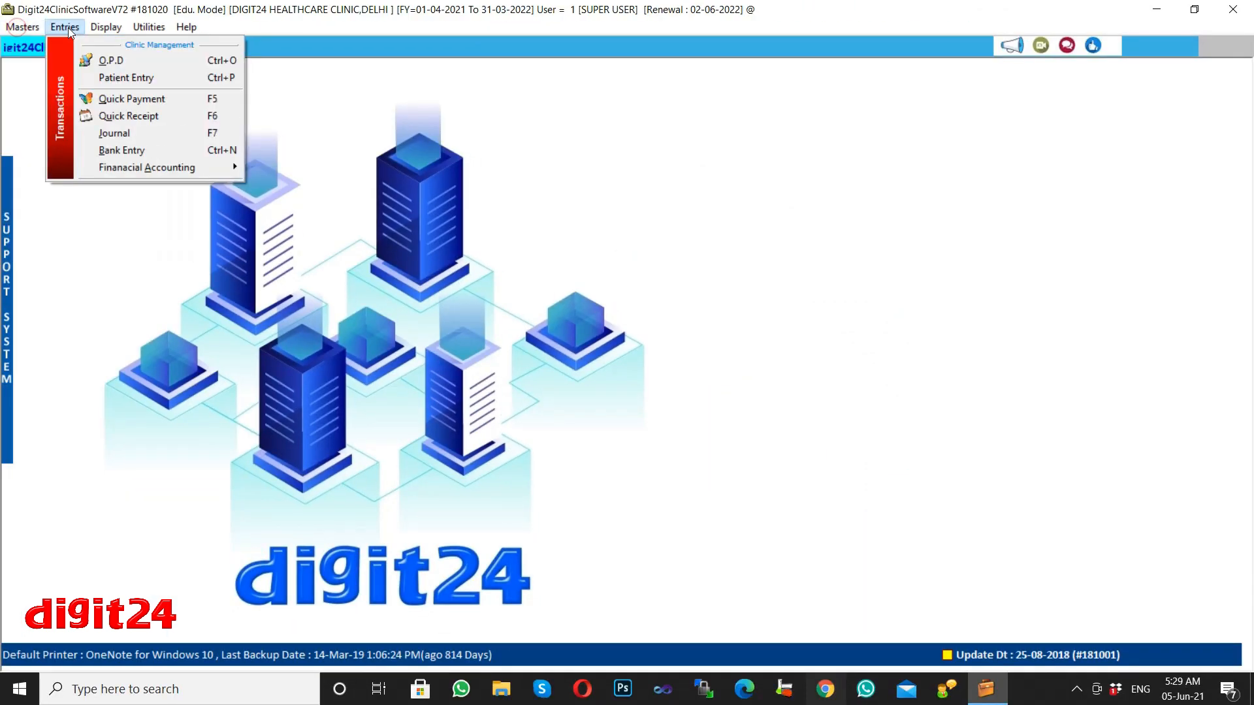
mouse_move(150, 32)
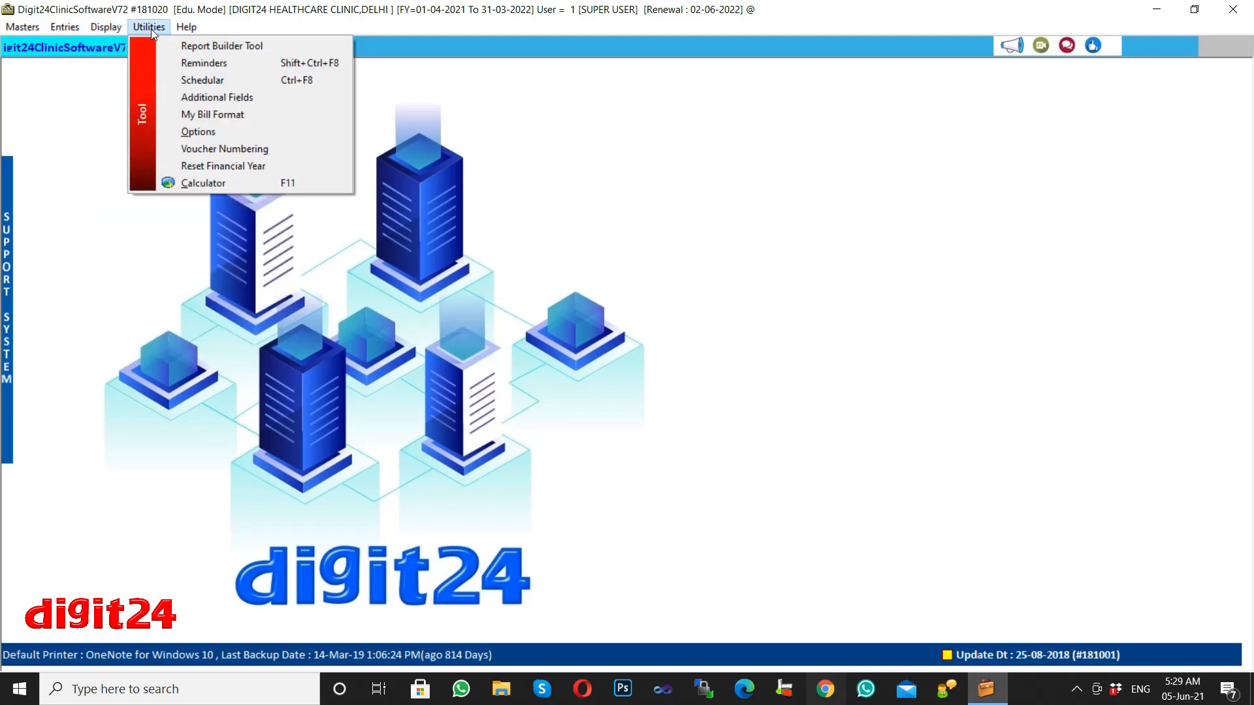
mouse_move(194, 30)
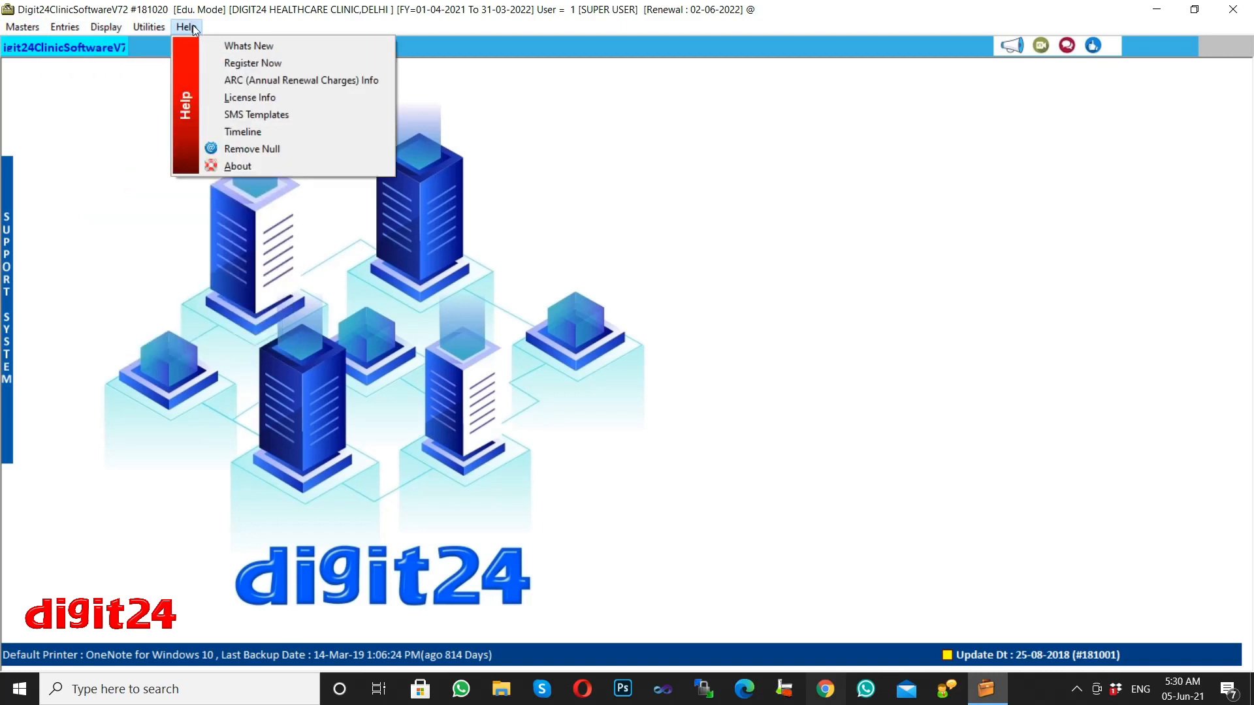
left_click(194, 30)
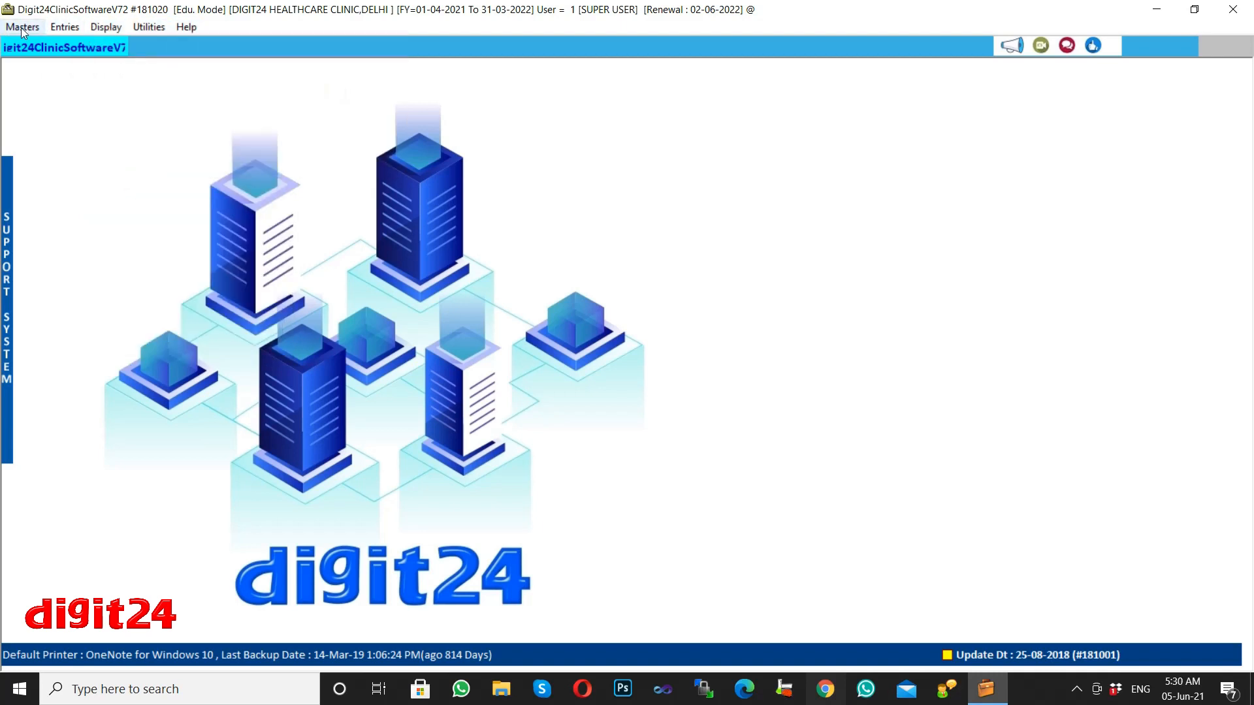
left_click(22, 29)
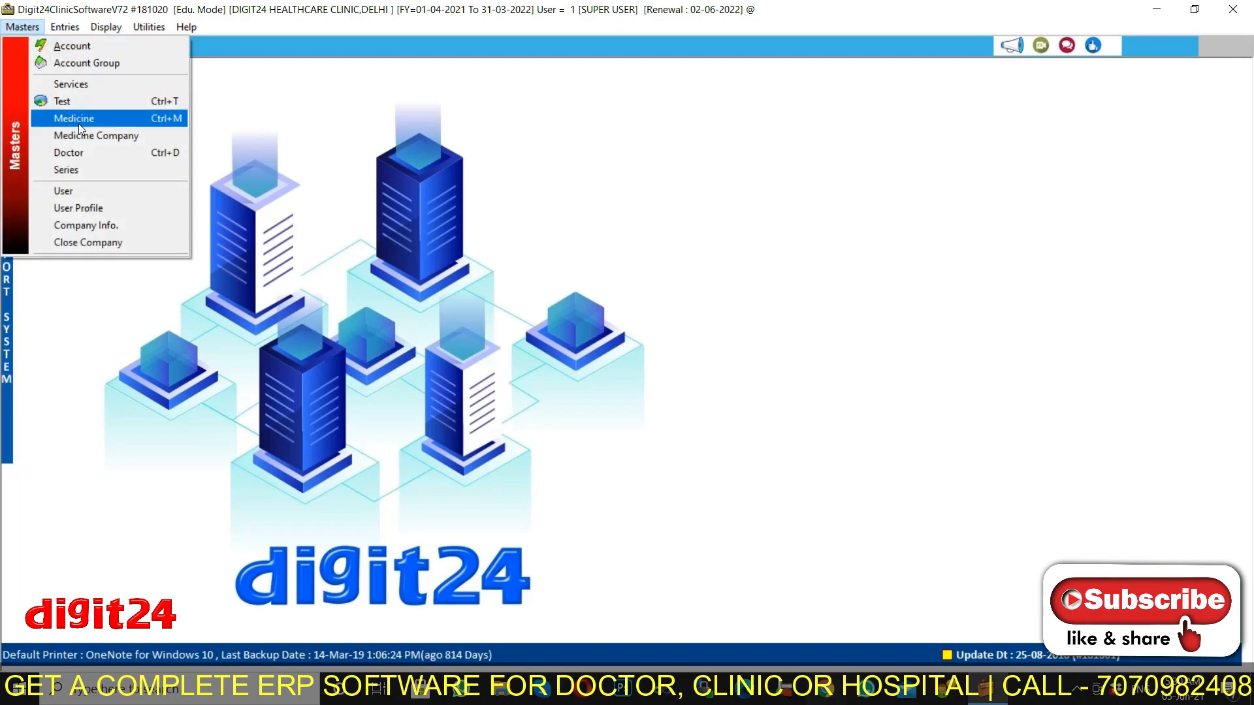
left_click(23, 29)
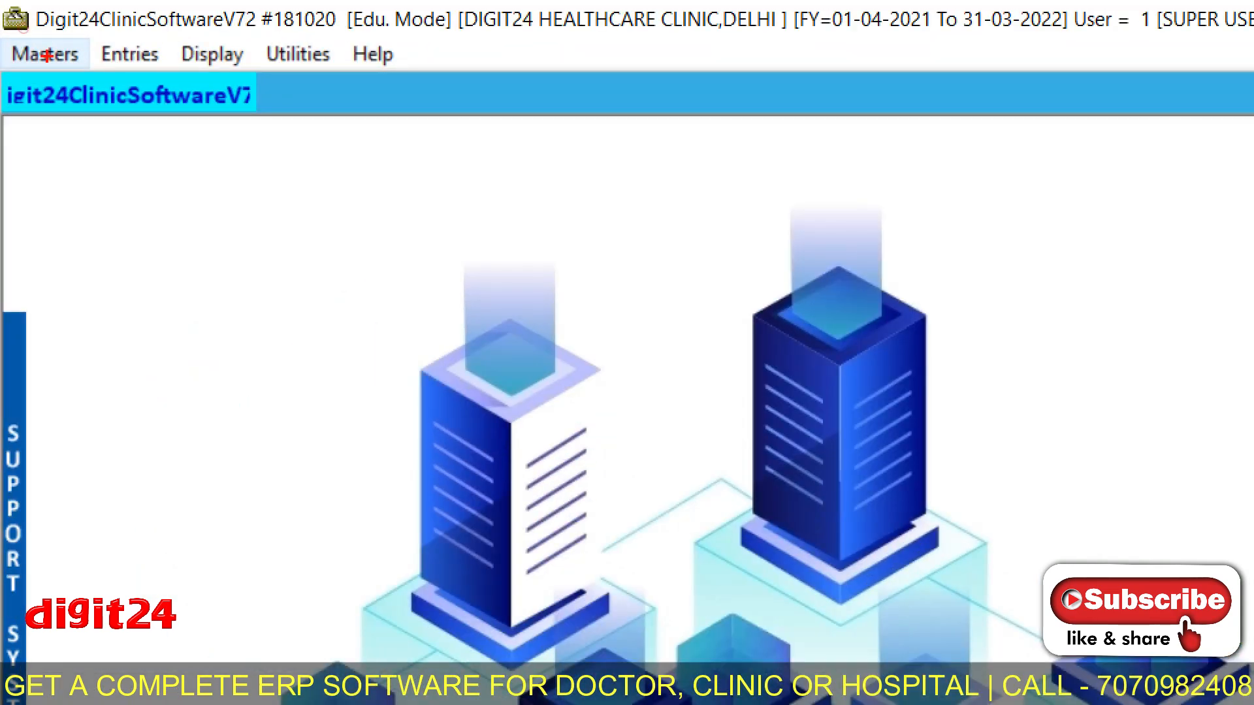
left_click(24, 28)
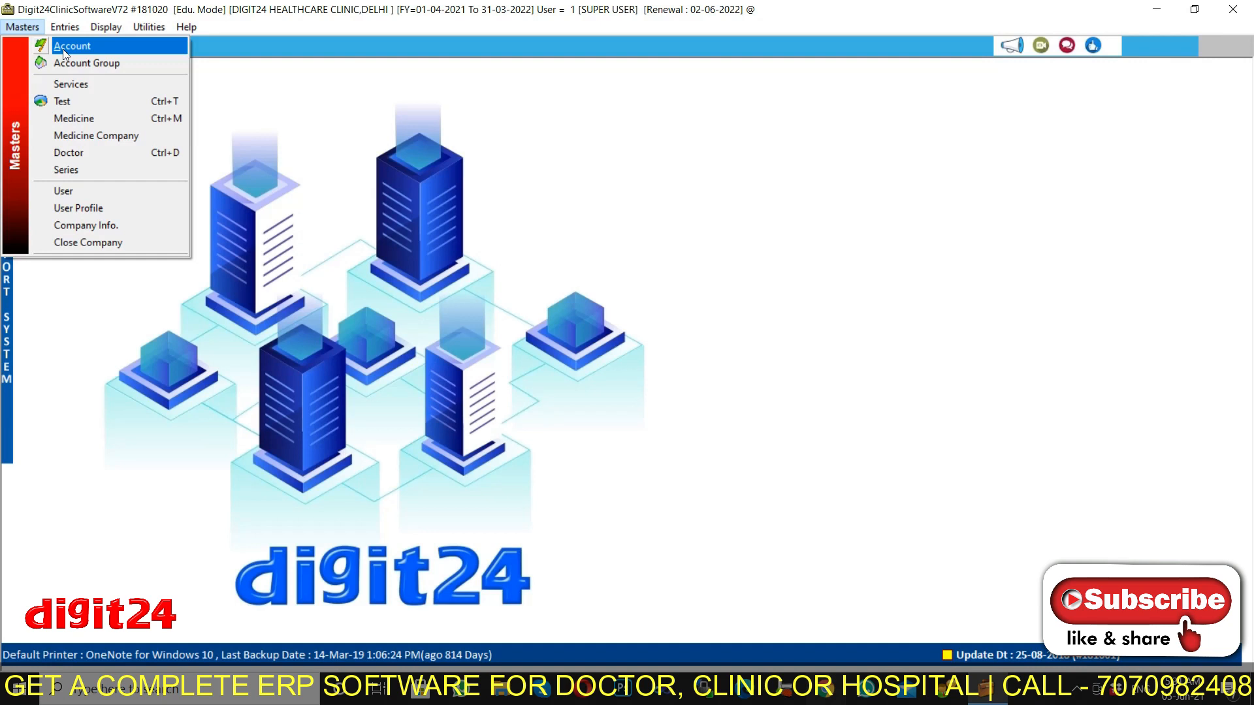
key("Down")
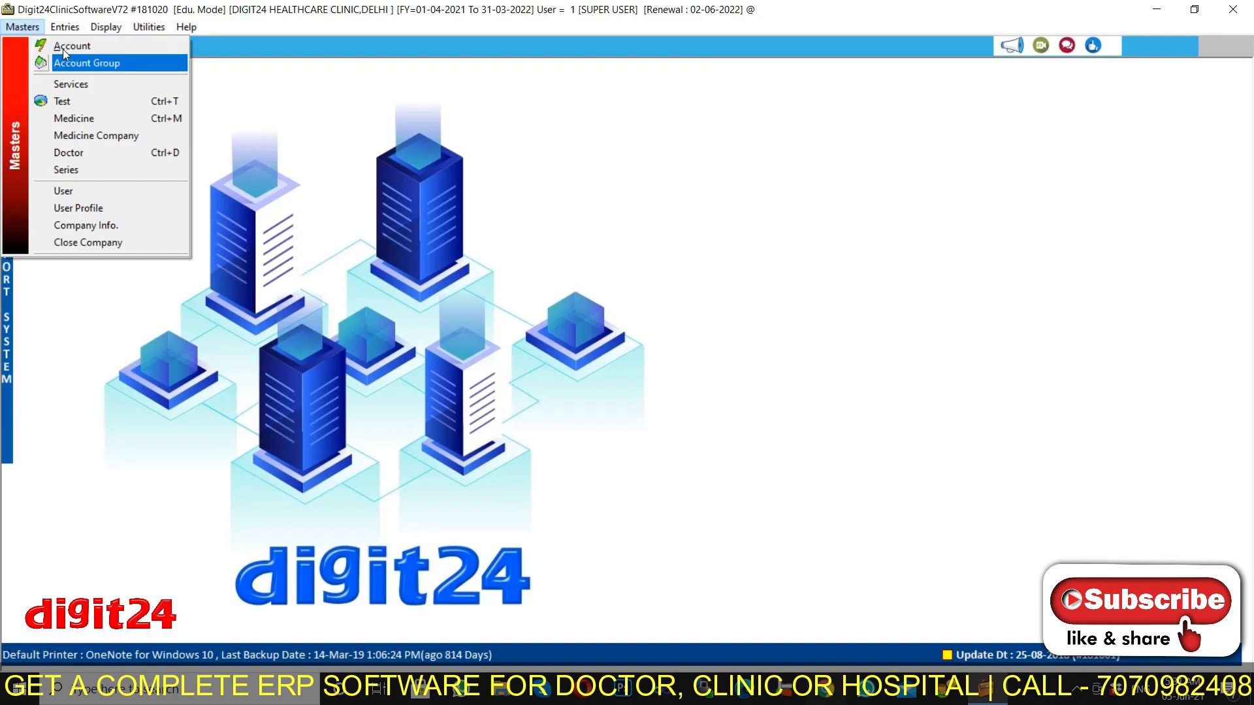
key("Down")
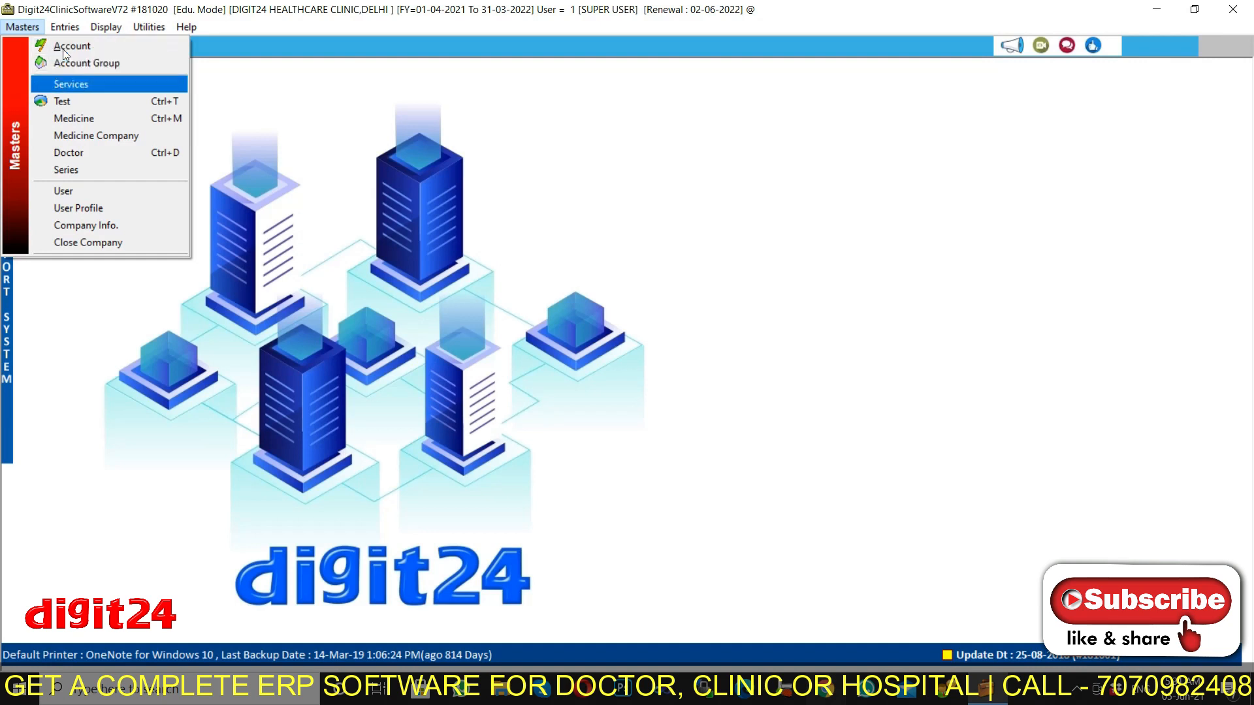
key("Down")
key("Down")
key("Down")
key("Down")
key("Down")
key("Down")
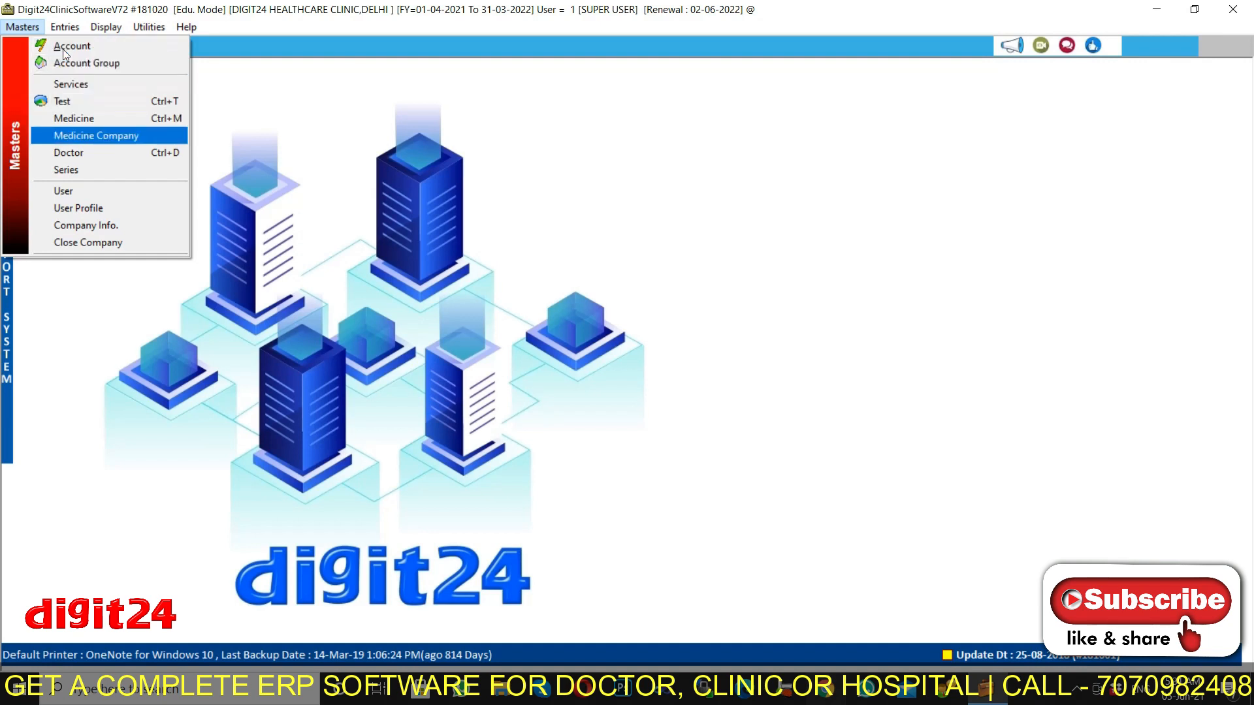
key("Down")
key("Down")
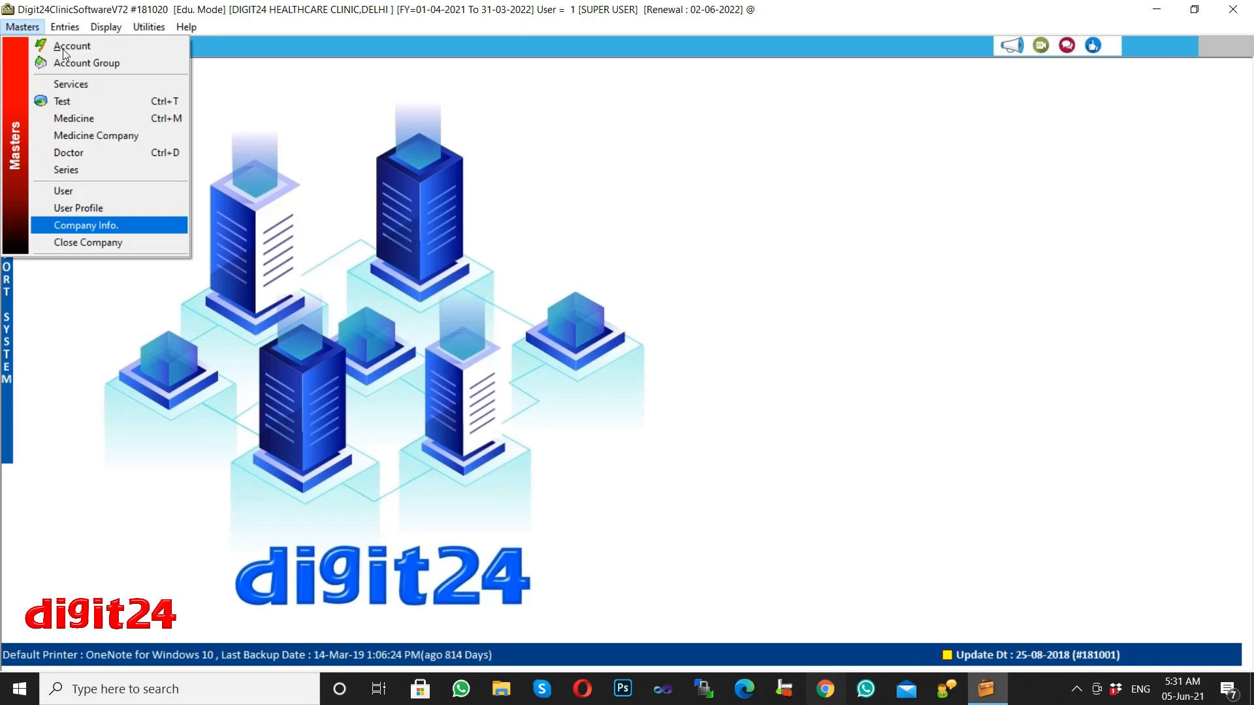
Show the Entries menu's Financial Accounting types: Payment, Receipt and Contra.
left_click(71, 28)
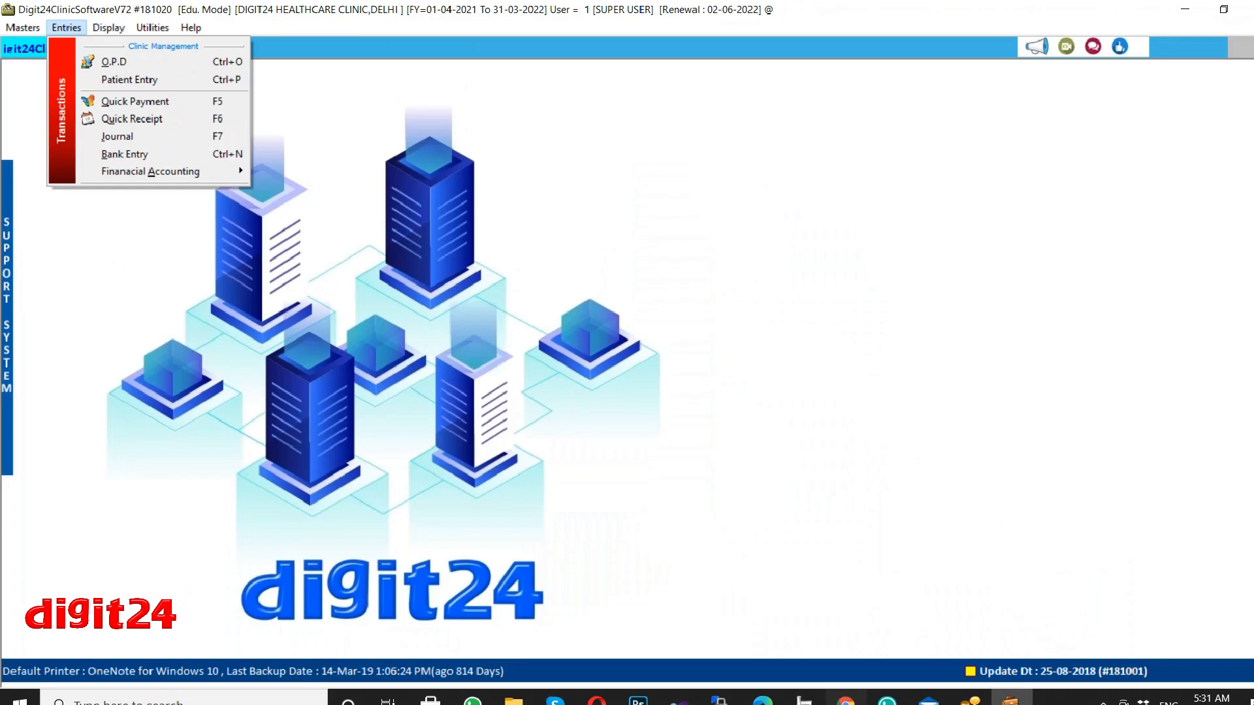
key("Down")
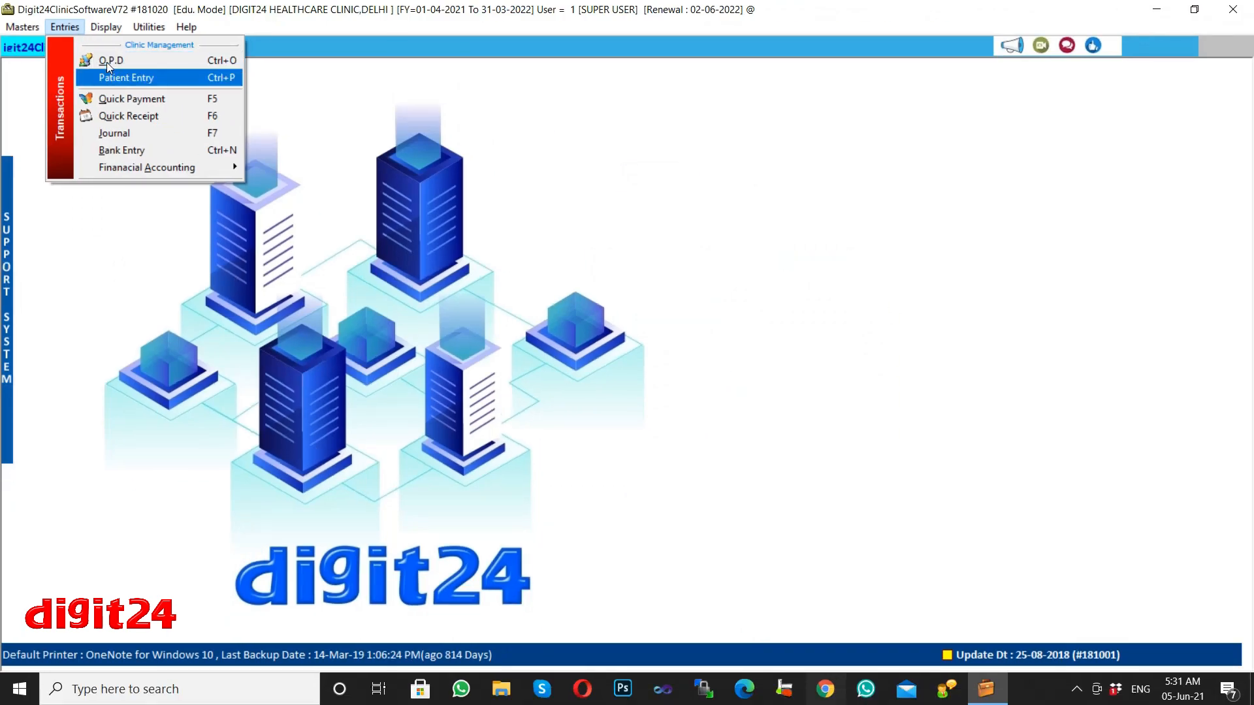
key("Down")
key("Down")
key("Down")
key("Down")
key("Down")
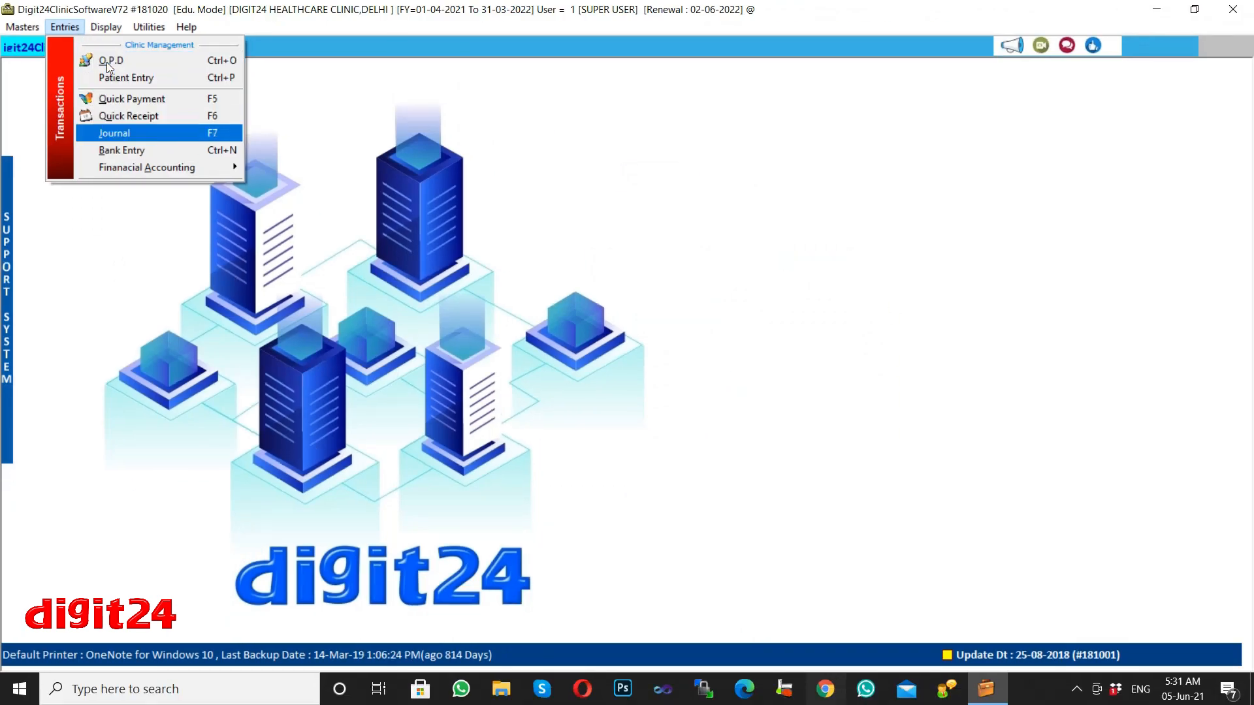
key("Right")
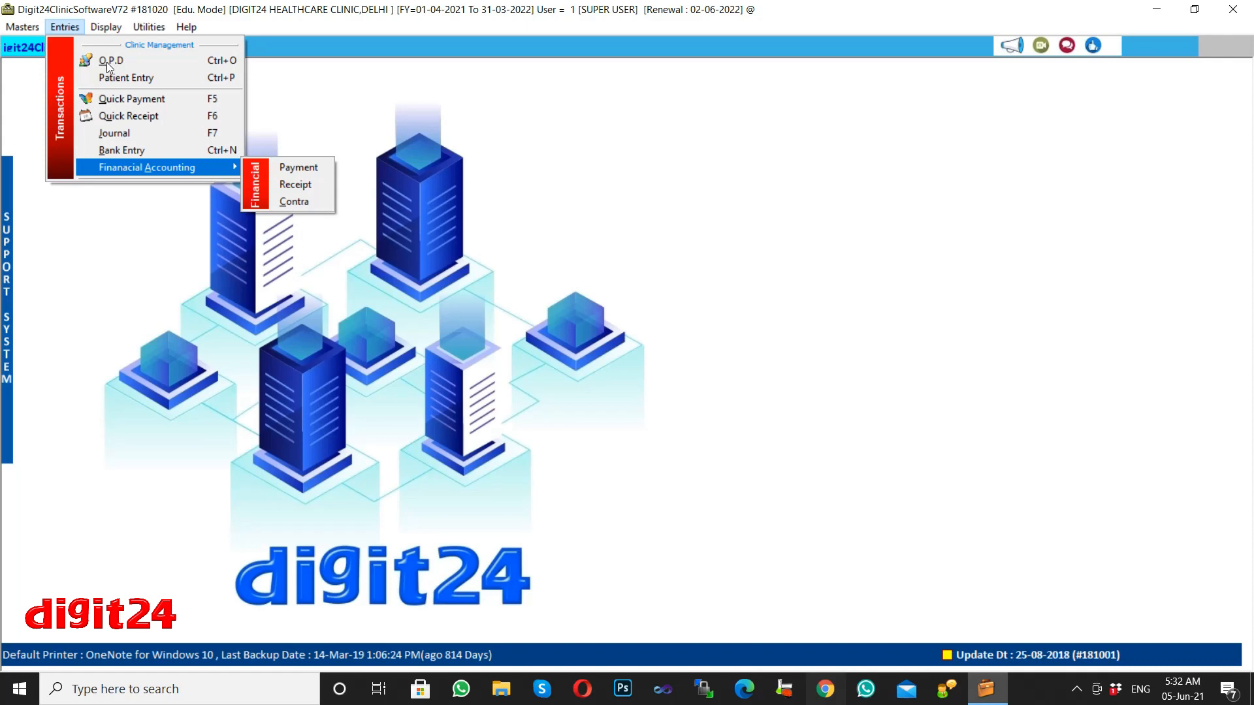
left_click(99, 29)
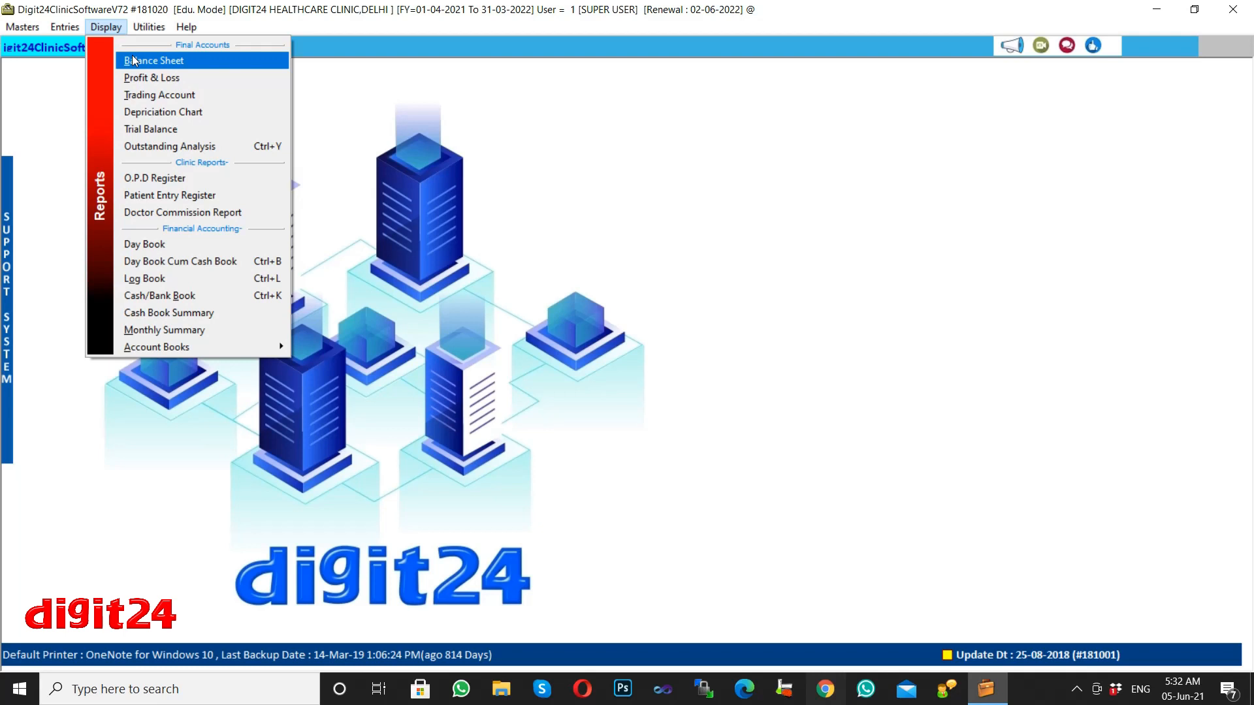
Scan the final accounts and clinic reports, including Trial Balance, Patient Entry Register and Doctor Commission Report.
key("Down")
key("Down")
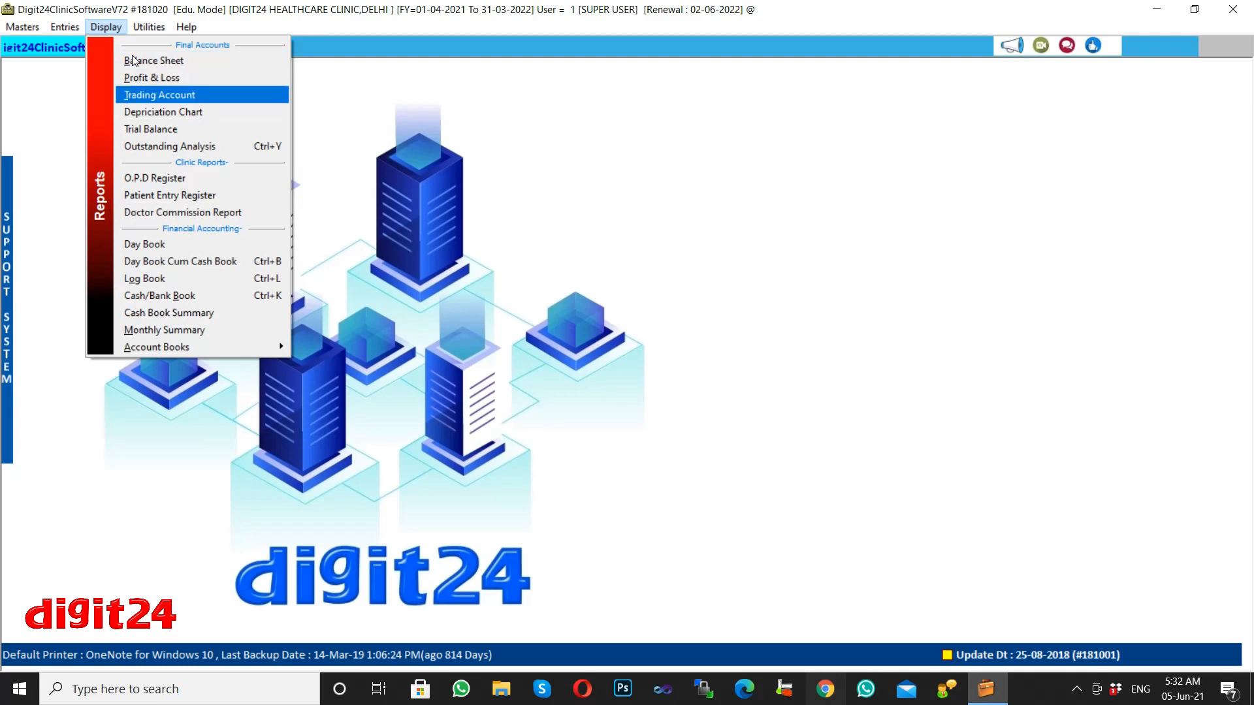
key("Down")
key("Down")
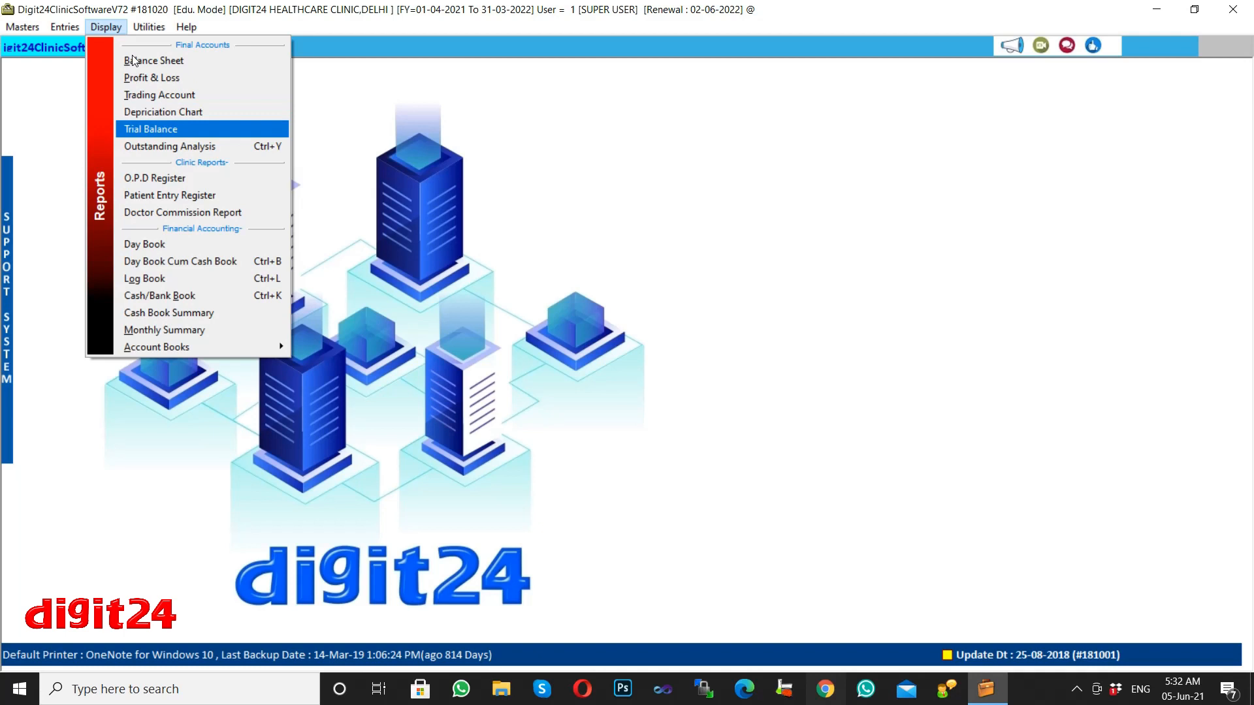
key("Down")
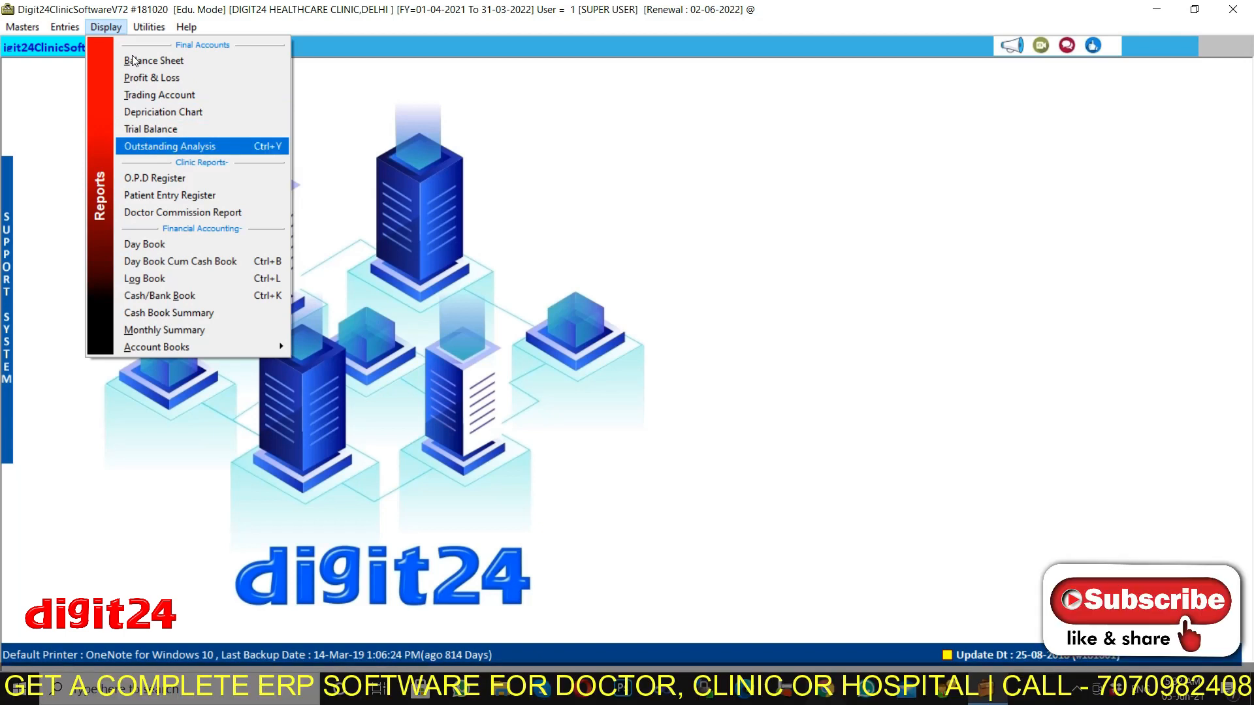
key("Down")
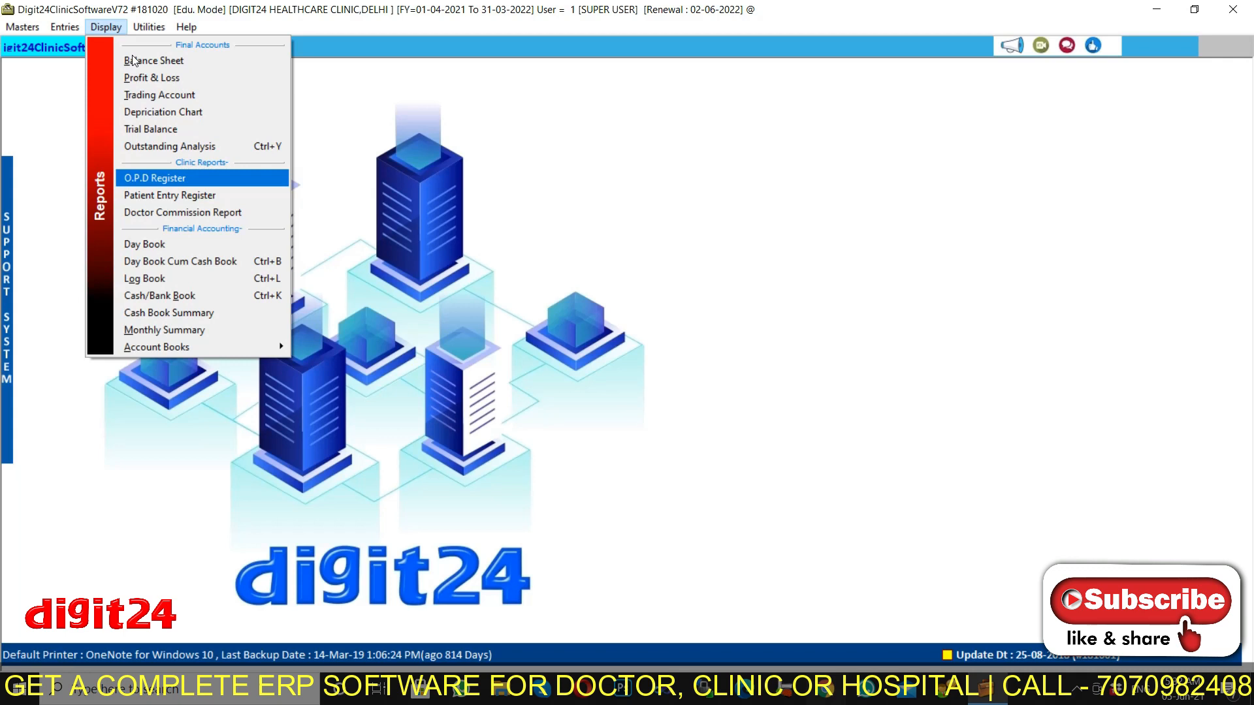
key("Down")
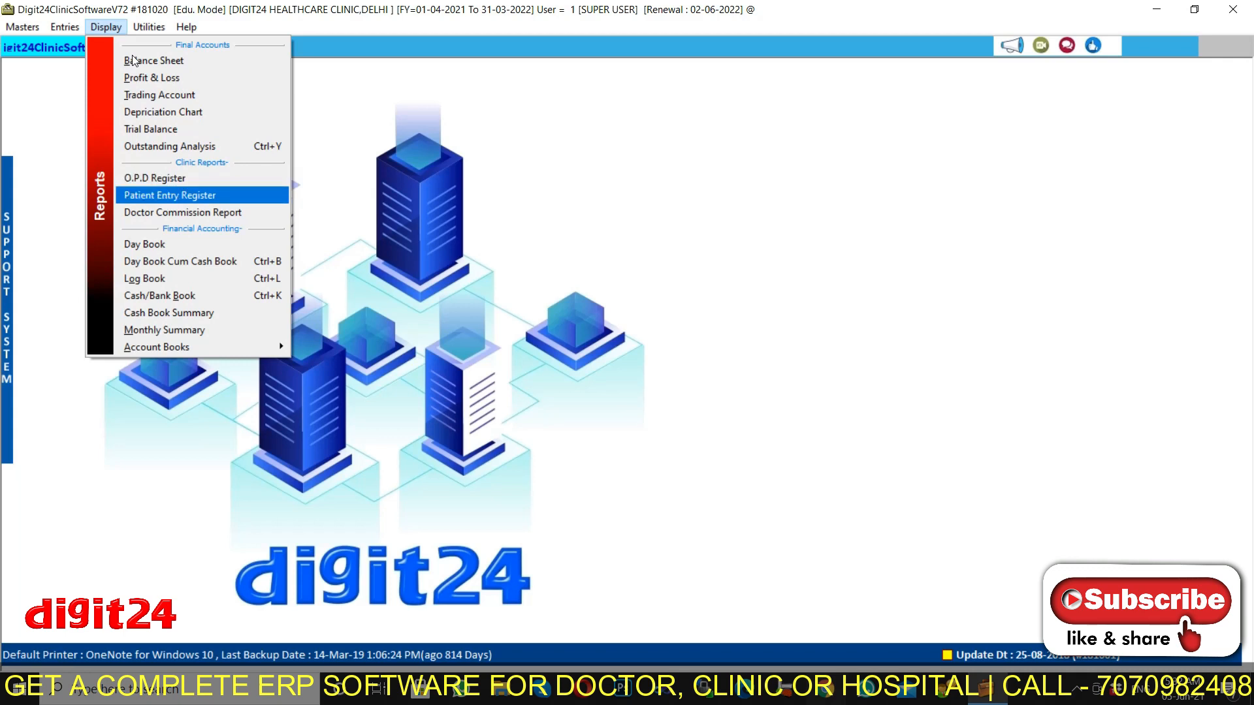
key("Down")
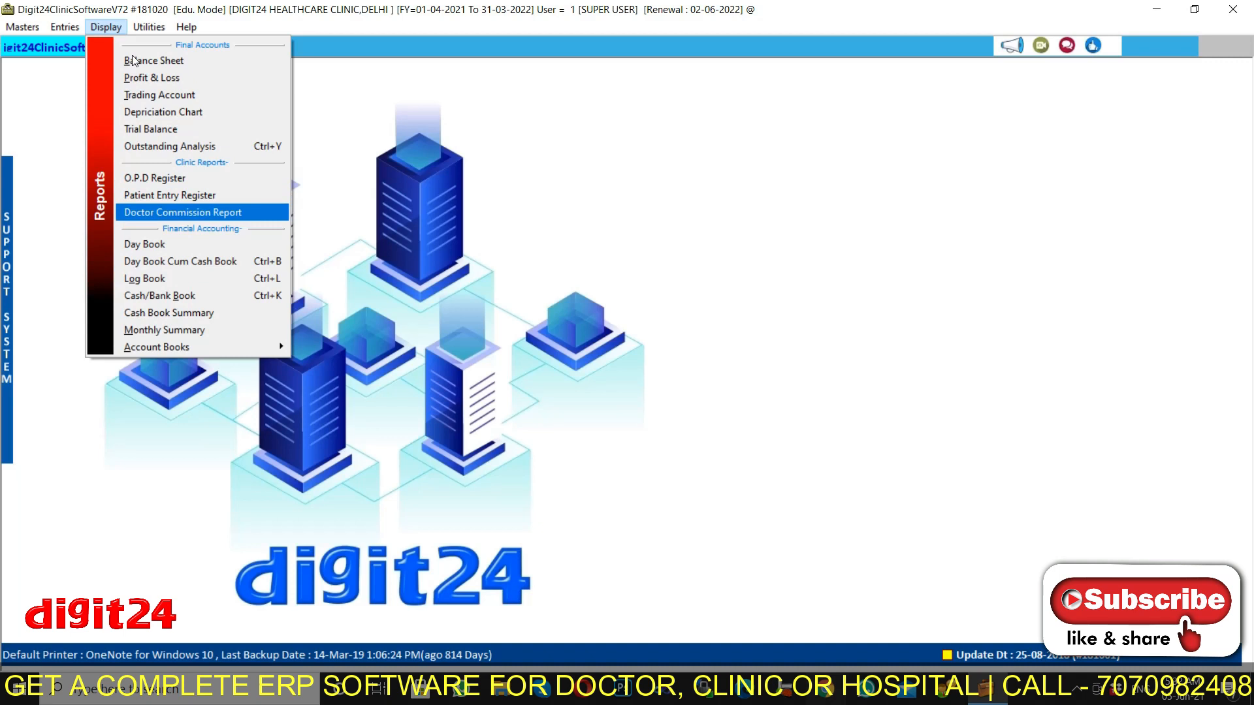
key("Down")
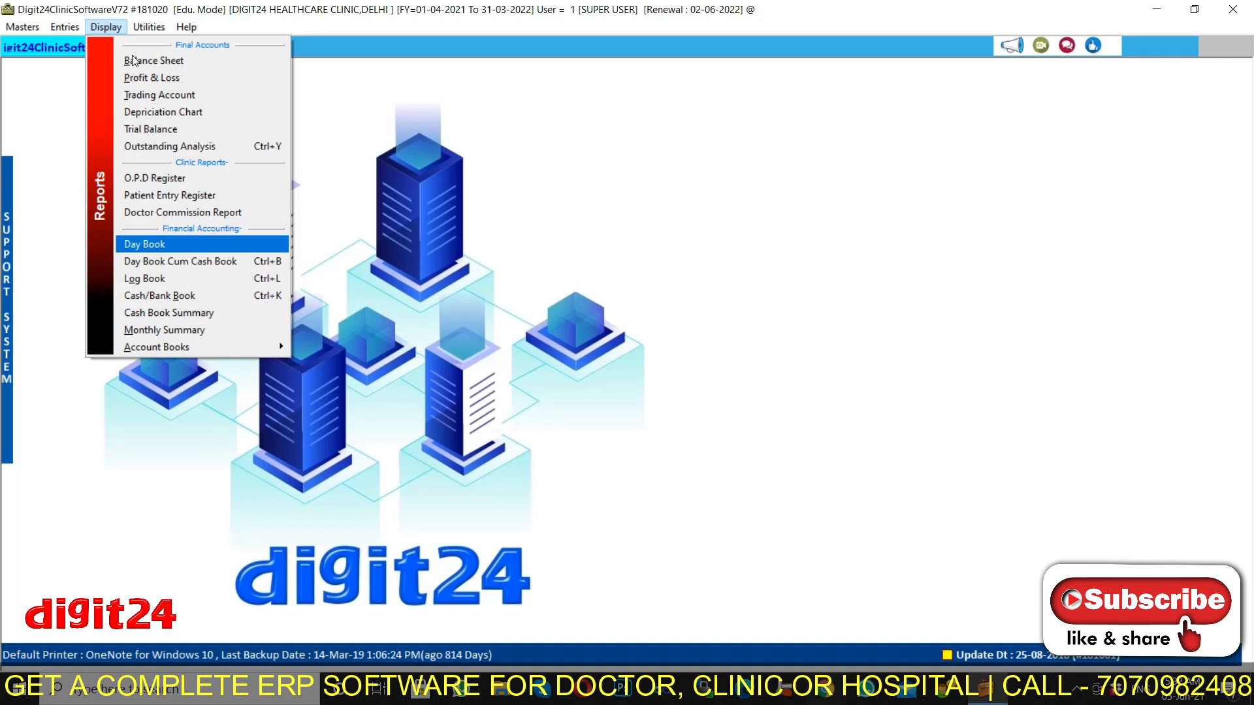
Browse Day Book Cum Cash Book, Log Book, Cash/Bank Book, Cash Book Summary and Monthly Summary.
key("Down")
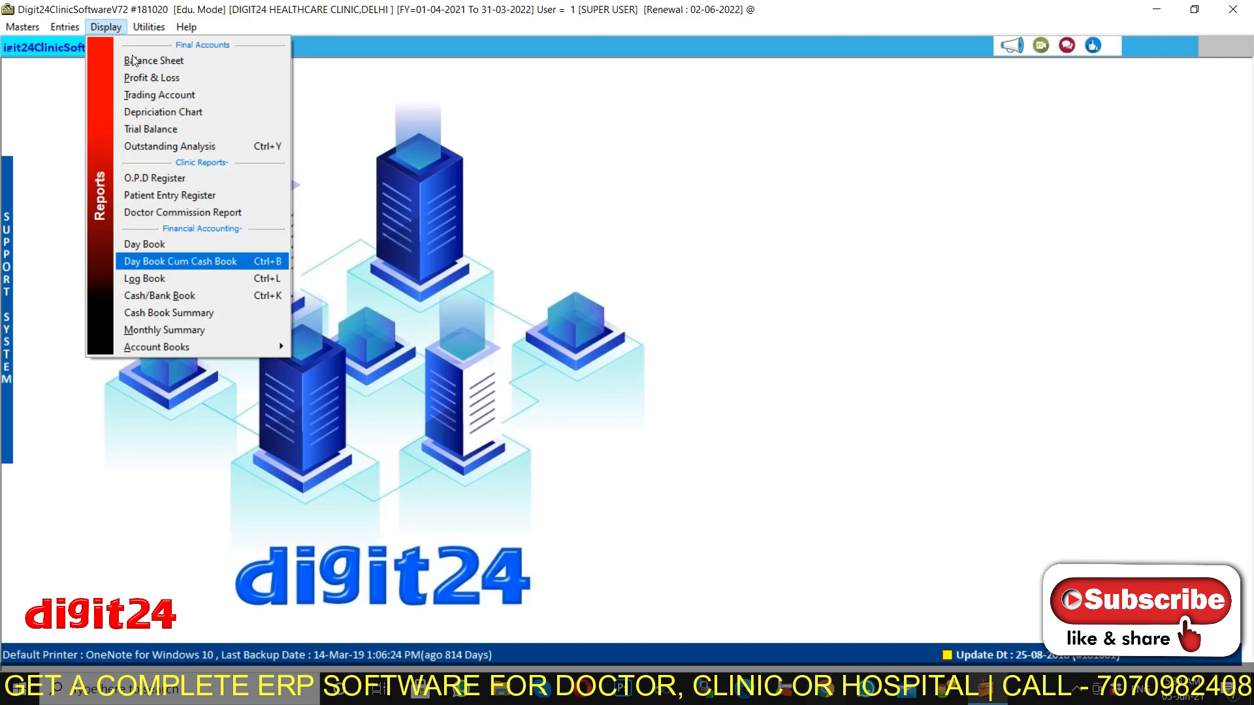
key("Down")
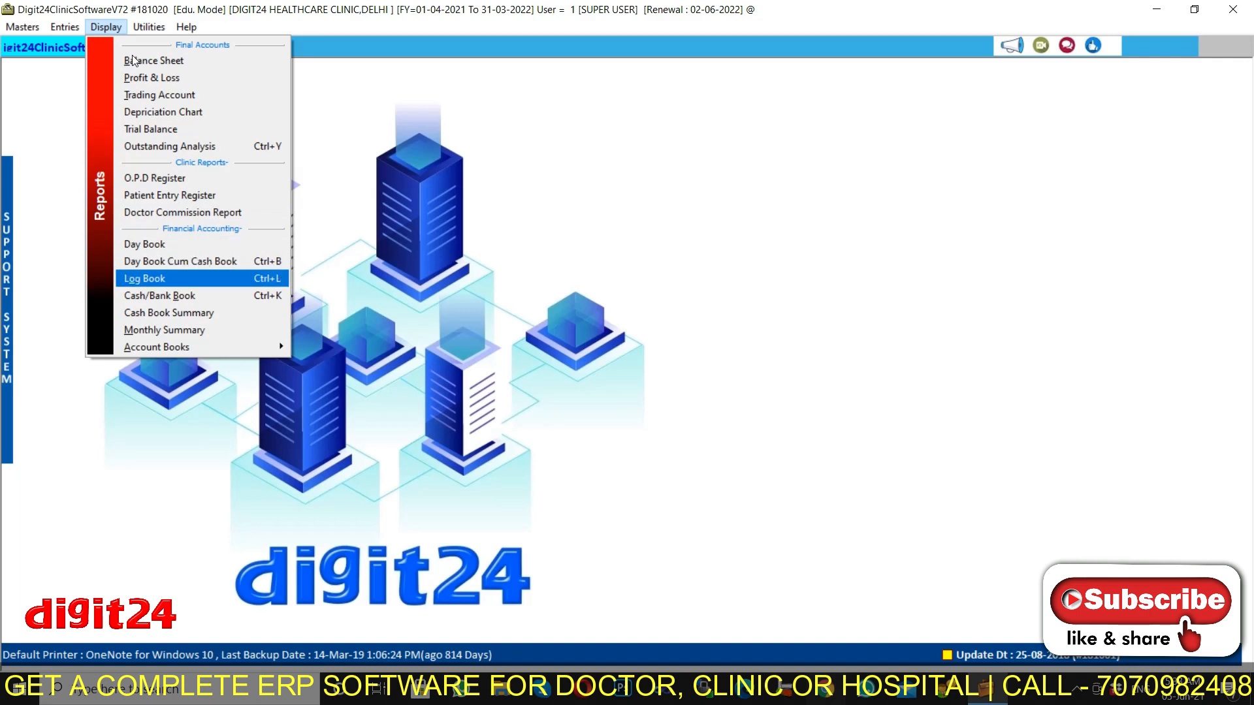
key("Down")
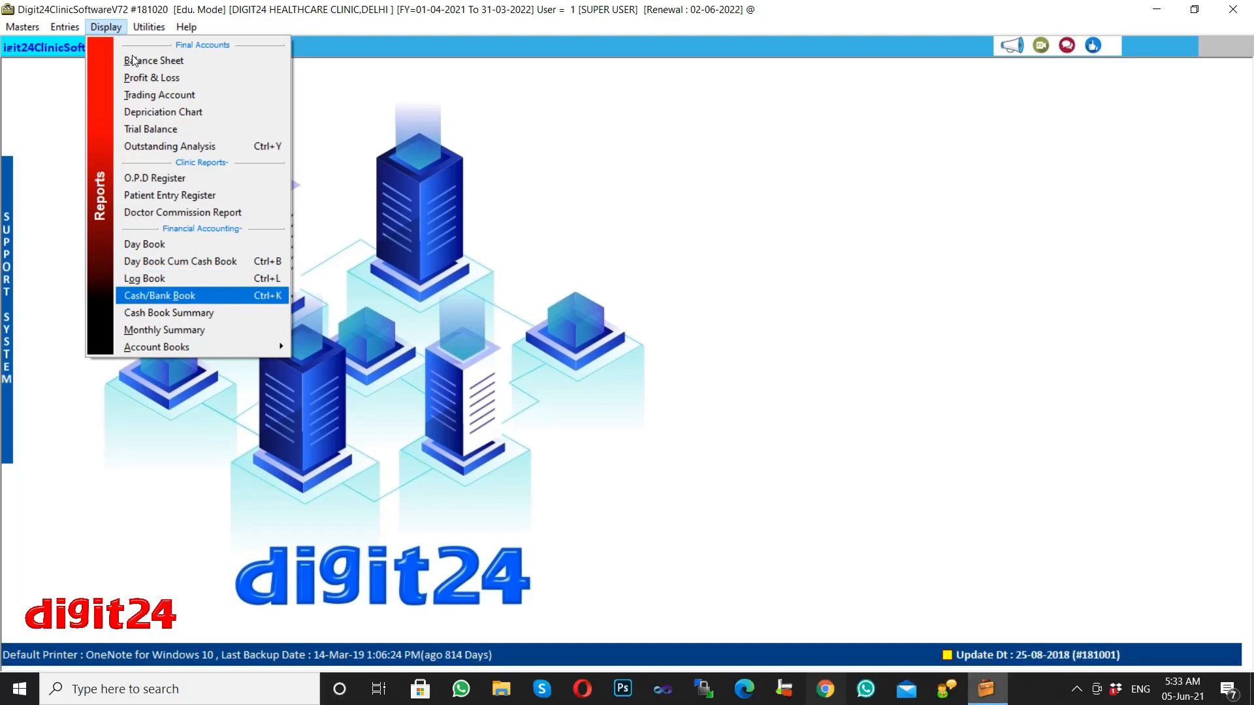
key("Down")
key("Down")
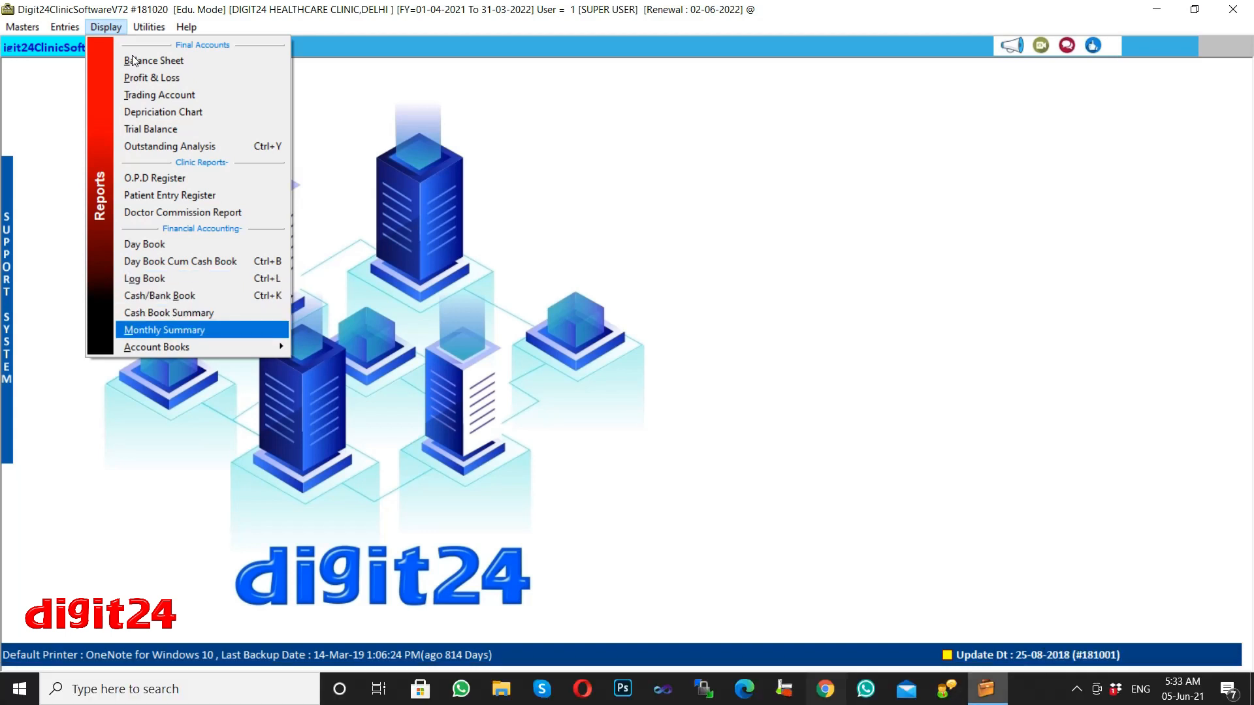
key("Down")
Expand Account Books and scan Quick Receipt, Payment, Receipt, Journal, Contra registers and Continuous Ledger.
key("Right")
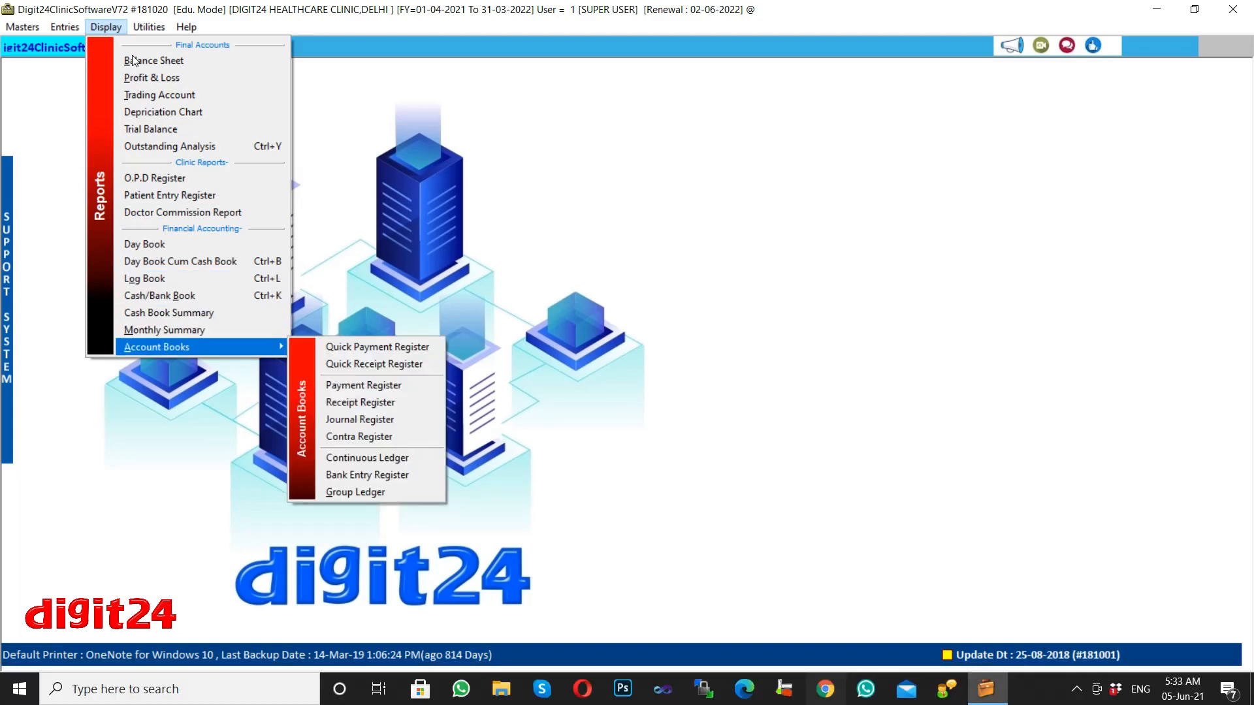
key("Down")
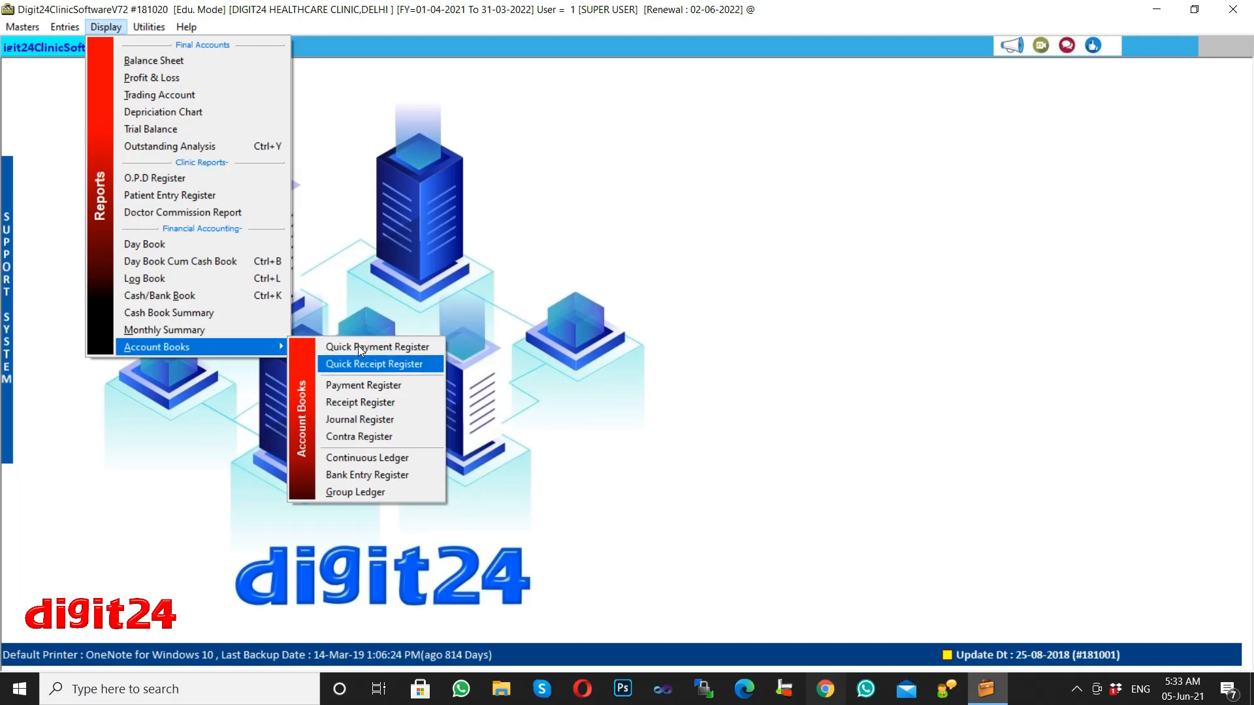
key("Down")
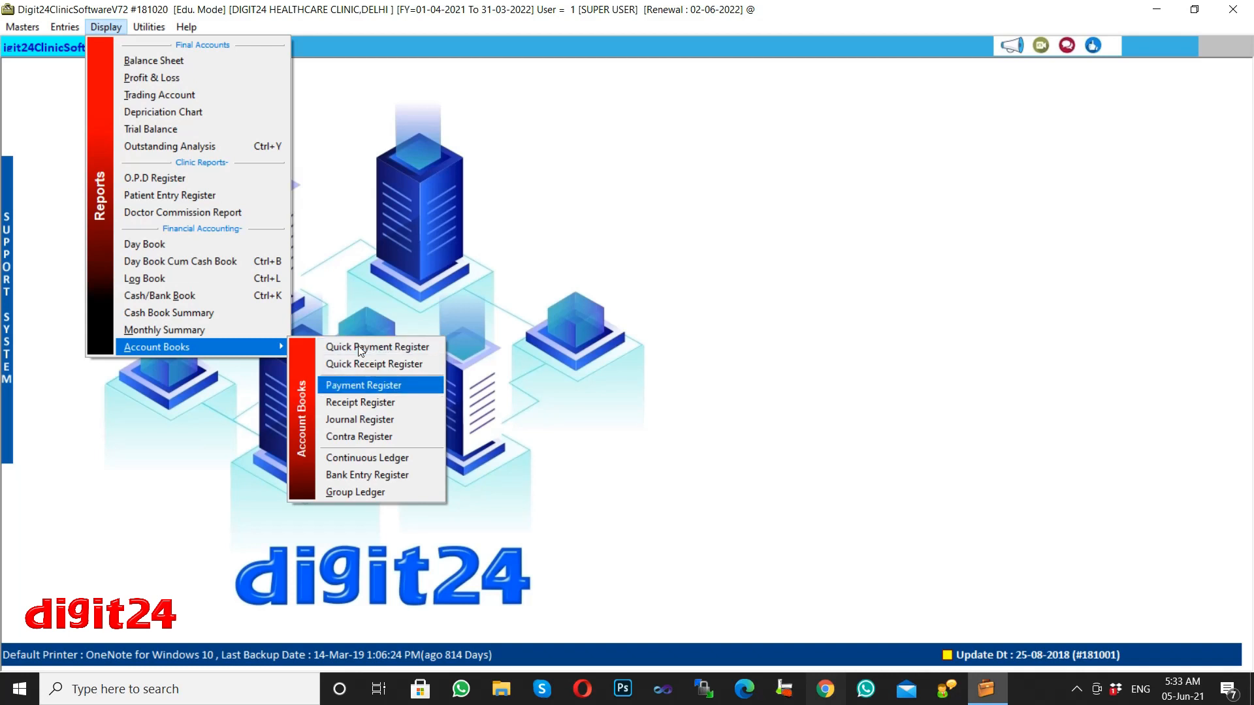
key("Down")
key("Down")
key("Down")
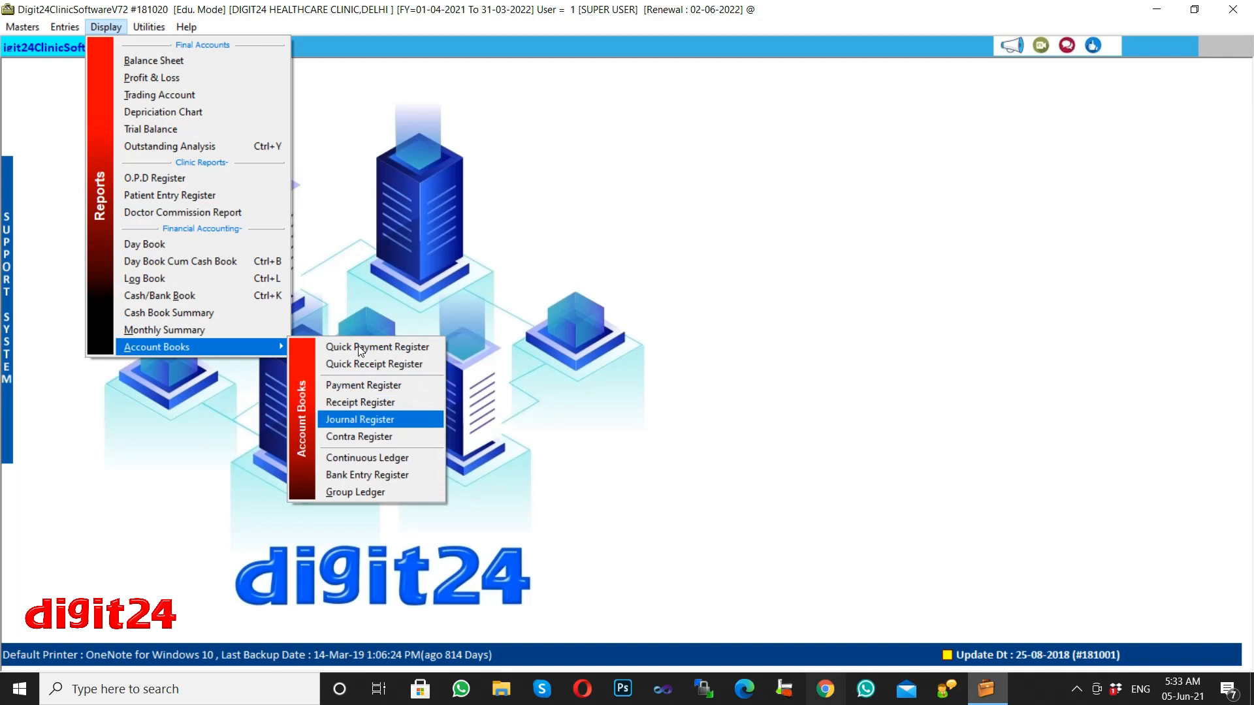
key("Down")
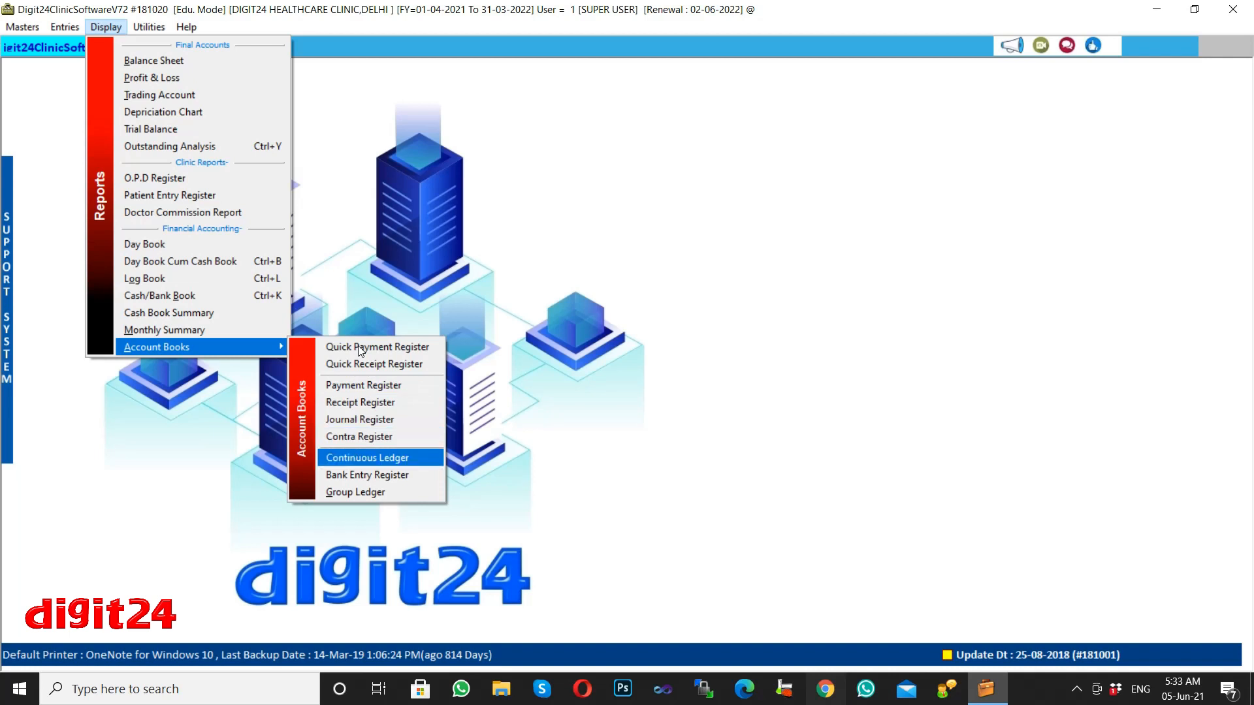
key("Down")
key("Down")
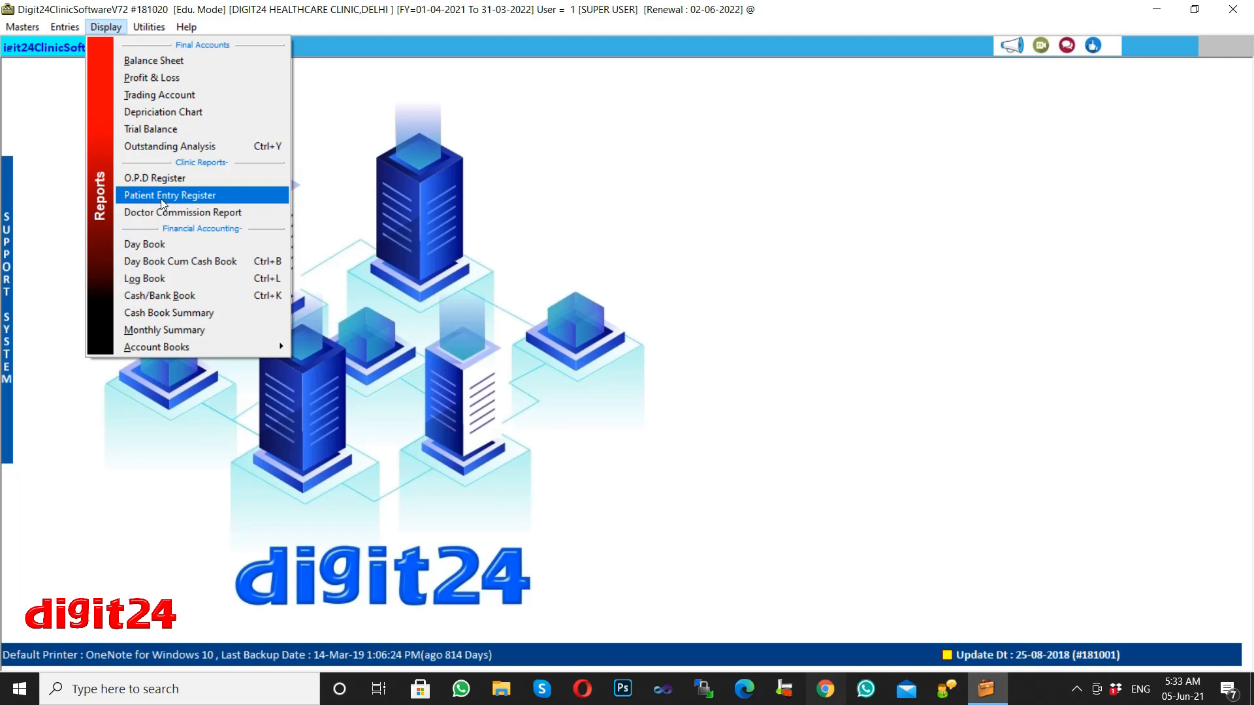
Look over the Utilities and Help options, then dismiss them to the empty workspace.
mouse_move(147, 30)
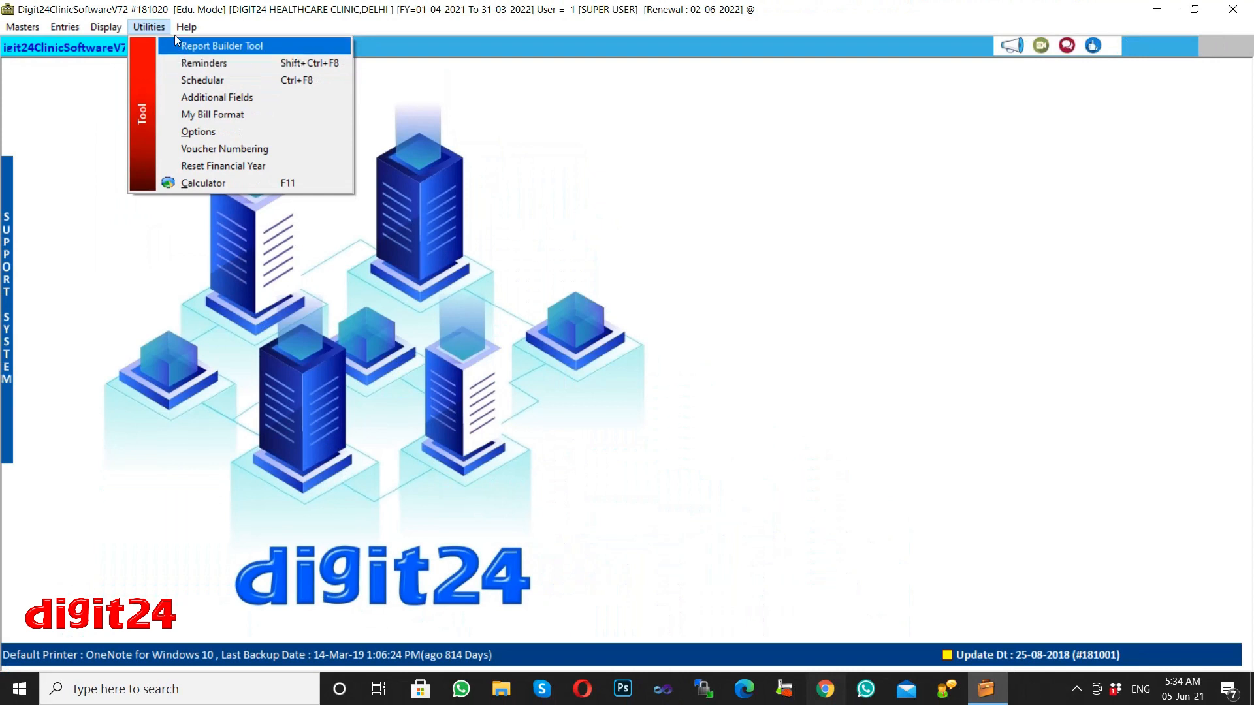
mouse_move(201, 14)
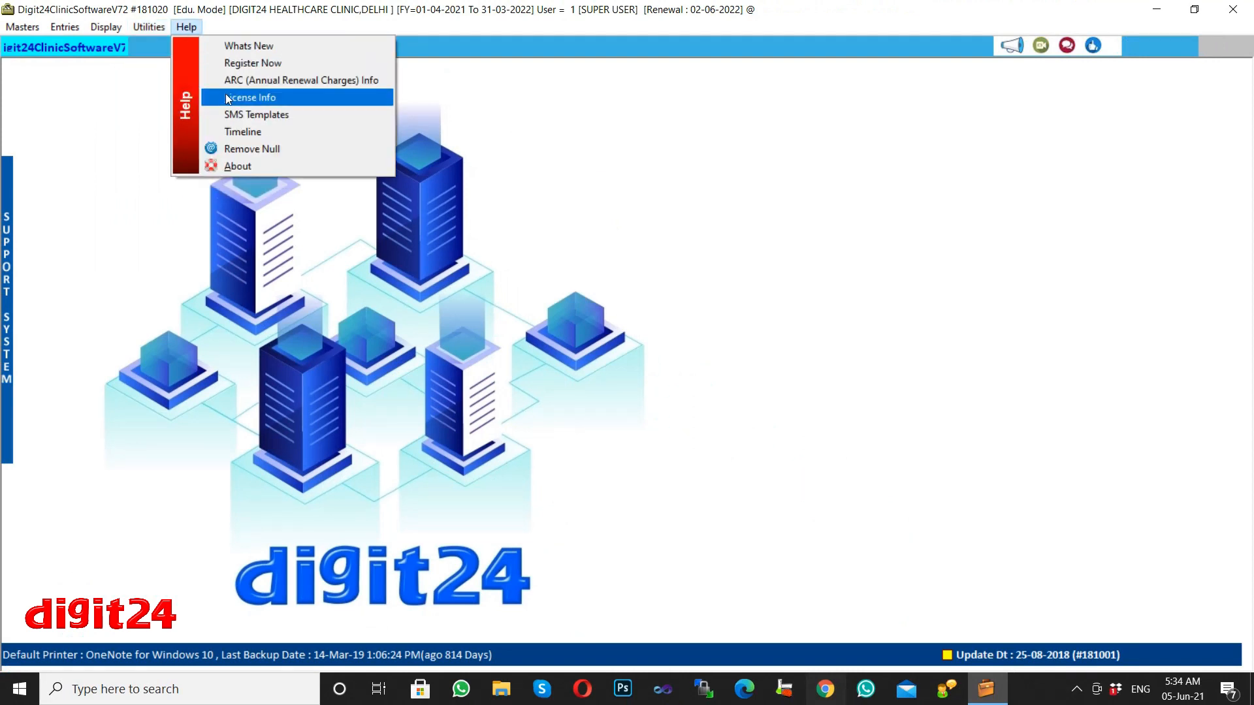
left_click(500, 208)
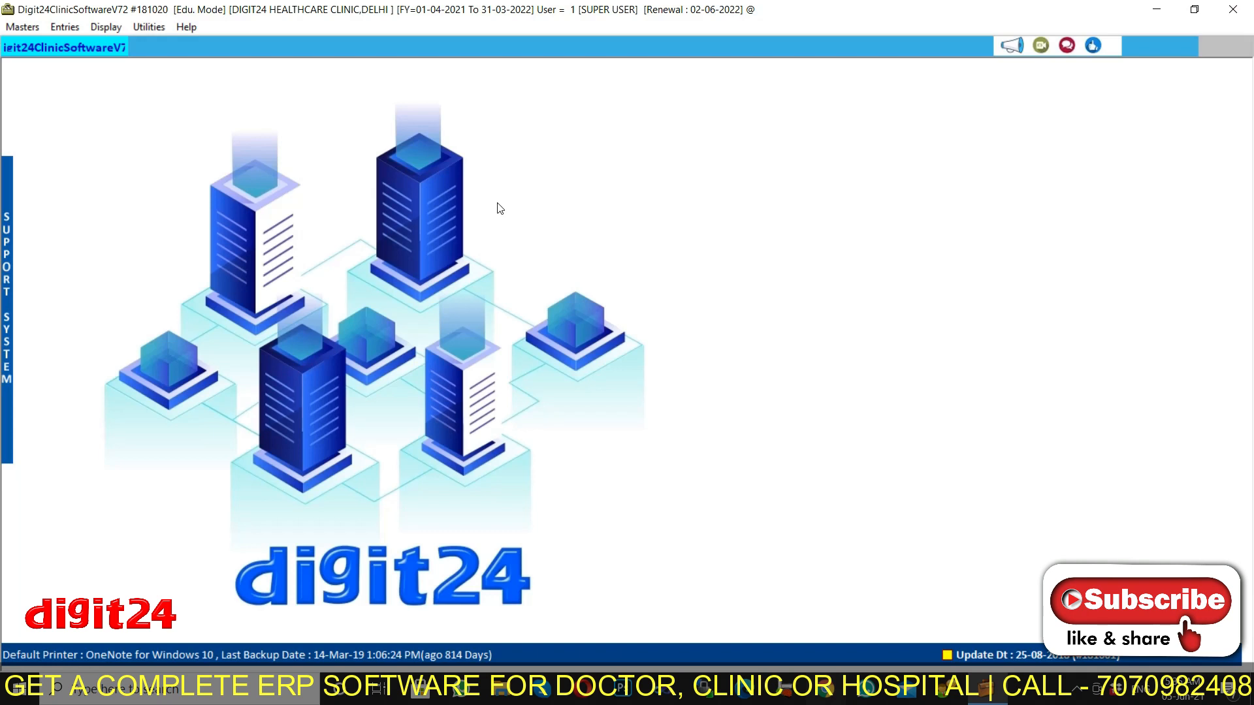
Open Masters > Services to list Consulting Fees, Day Care, ECG and Test Charges.
left_click(65, 27)
left_click(305, 197)
left_click(16, 30)
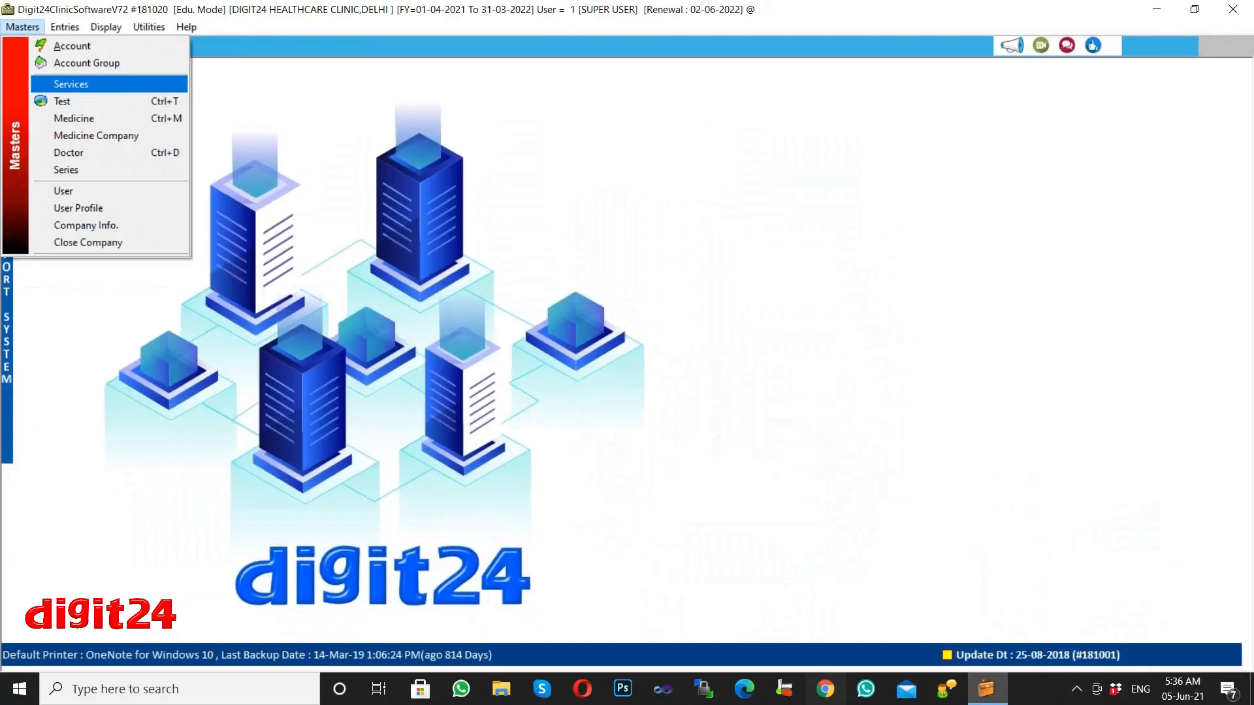
left_click(79, 90)
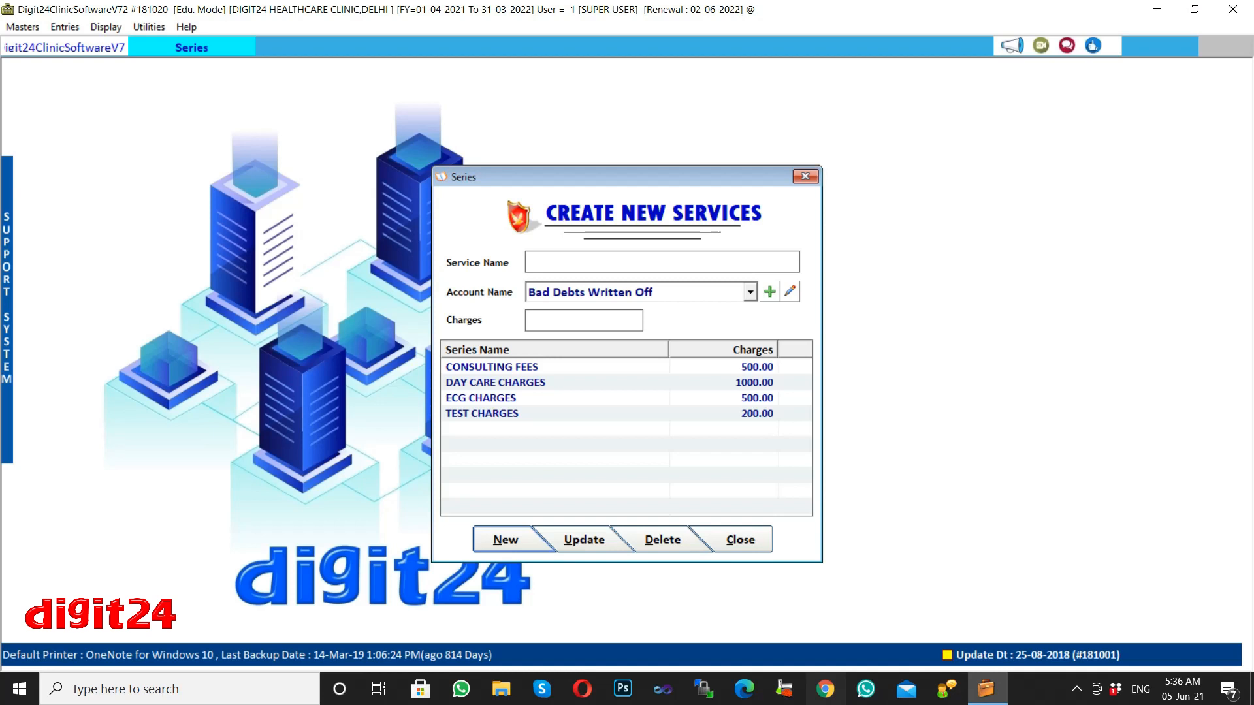
Start a new service entry, then close Create New Services without saving anything.
left_click(512, 545)
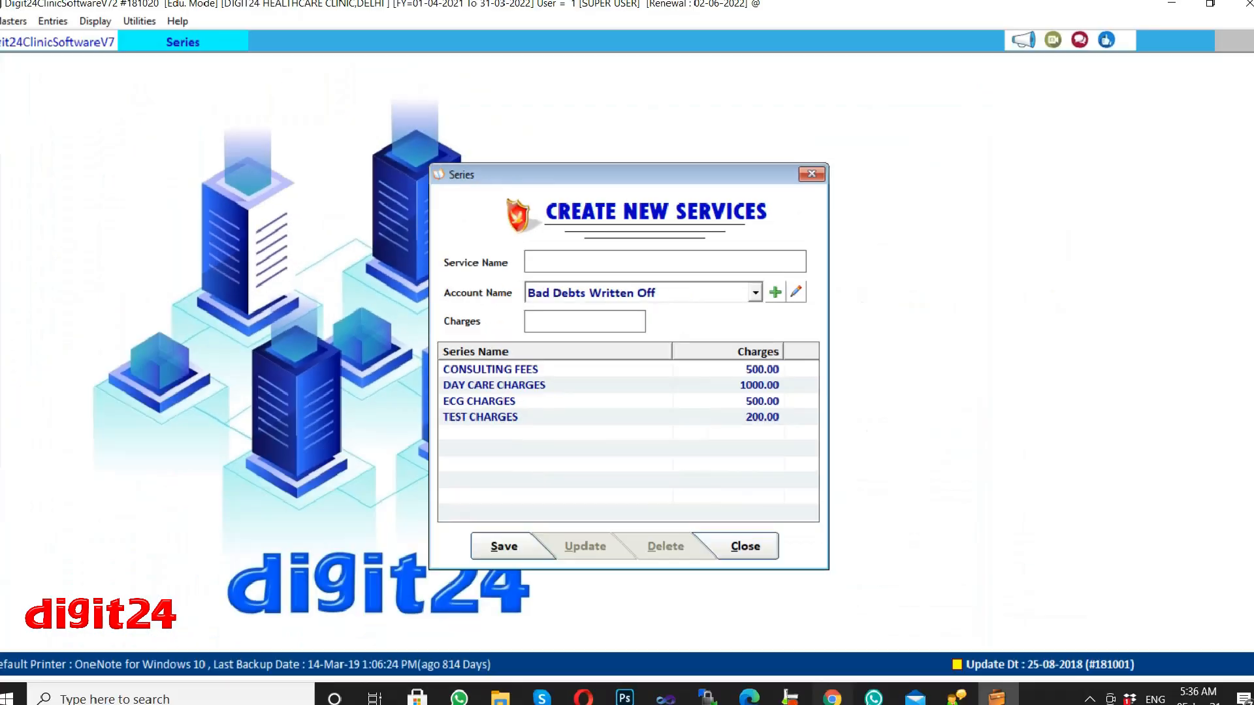
left_click(805, 177)
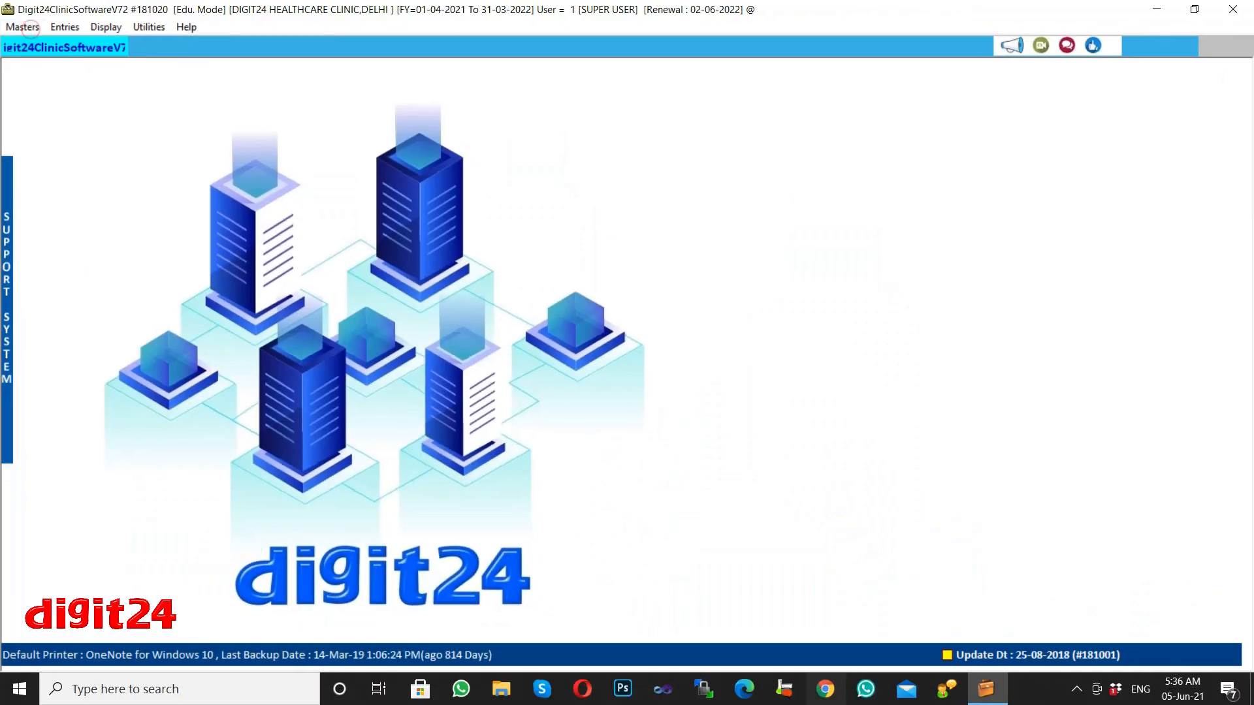
Select CBC TEST in the Test master, then open the Medicine master showing SUMOGESIC TAB.
left_click(45, 53)
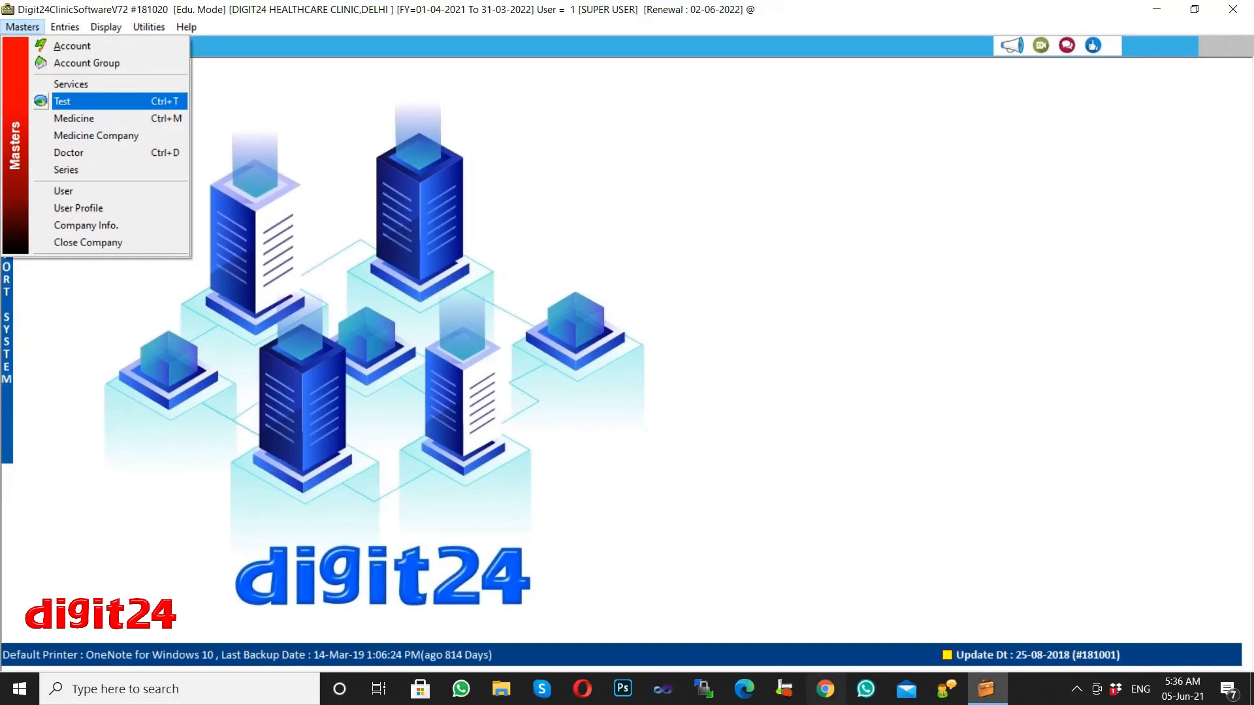
left_click(103, 106)
left_click(516, 350)
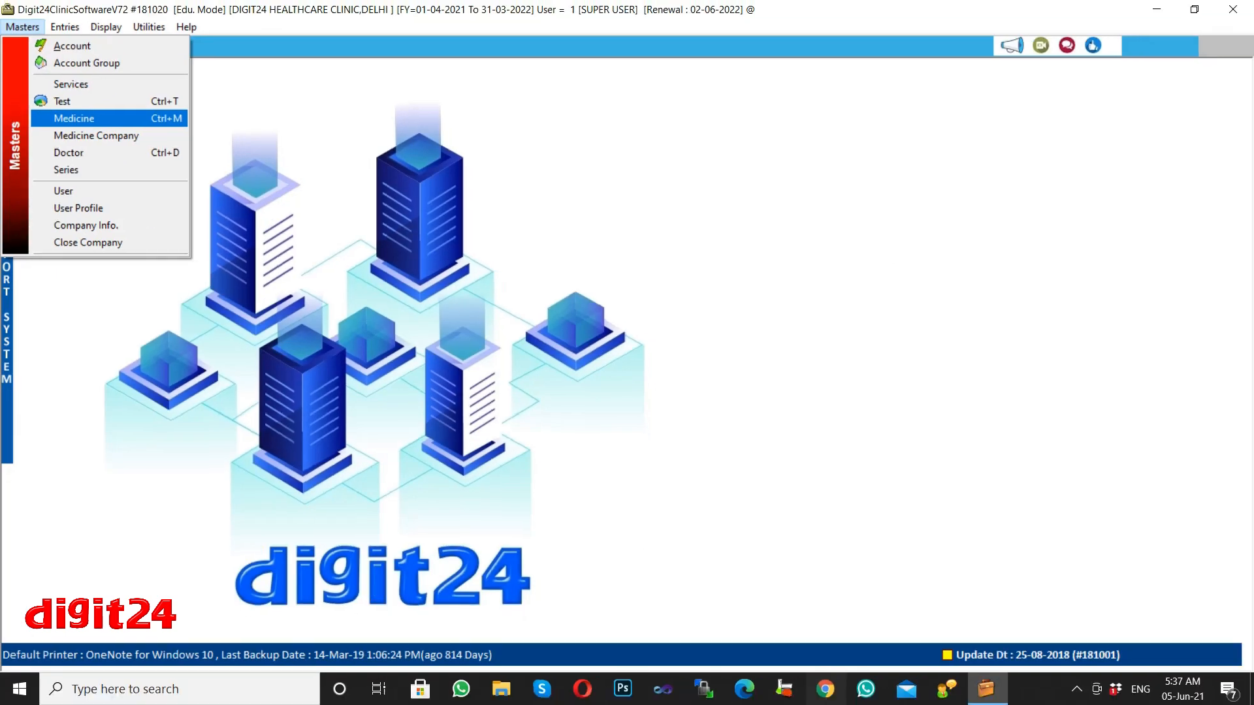
left_click(71, 121)
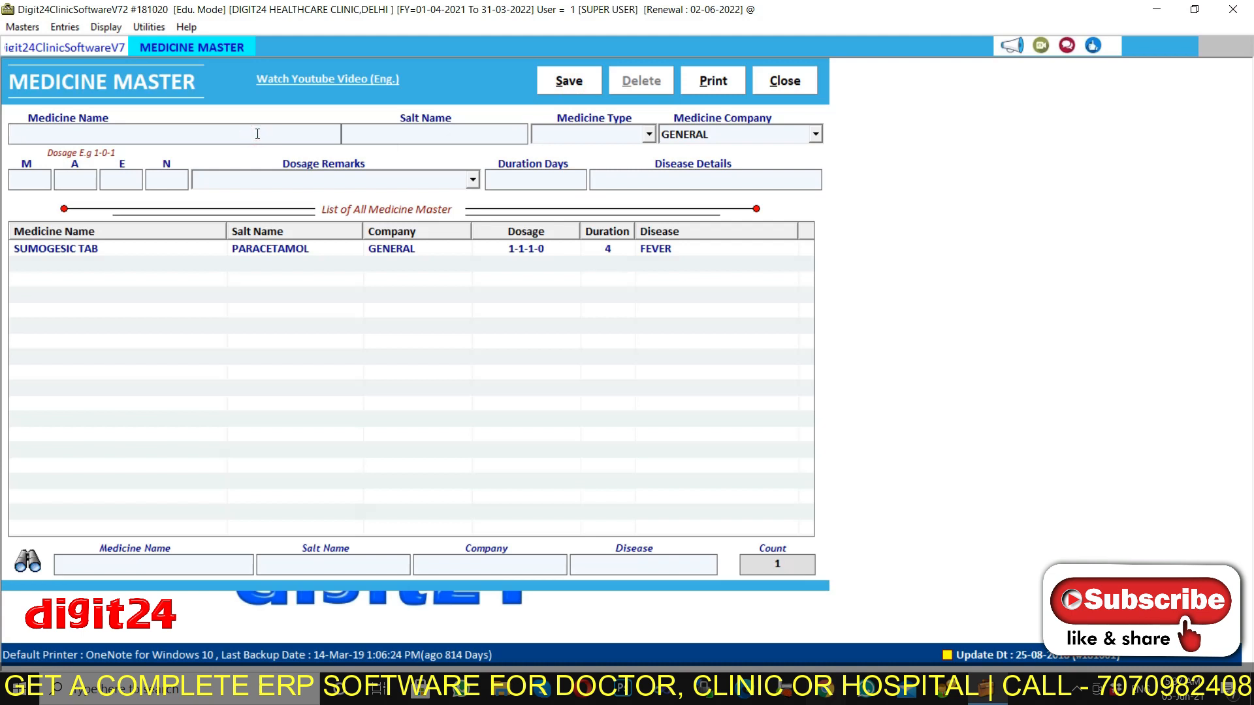
Check the Medicine Company list and the Doctor master, closing both master windows.
left_click(22, 27)
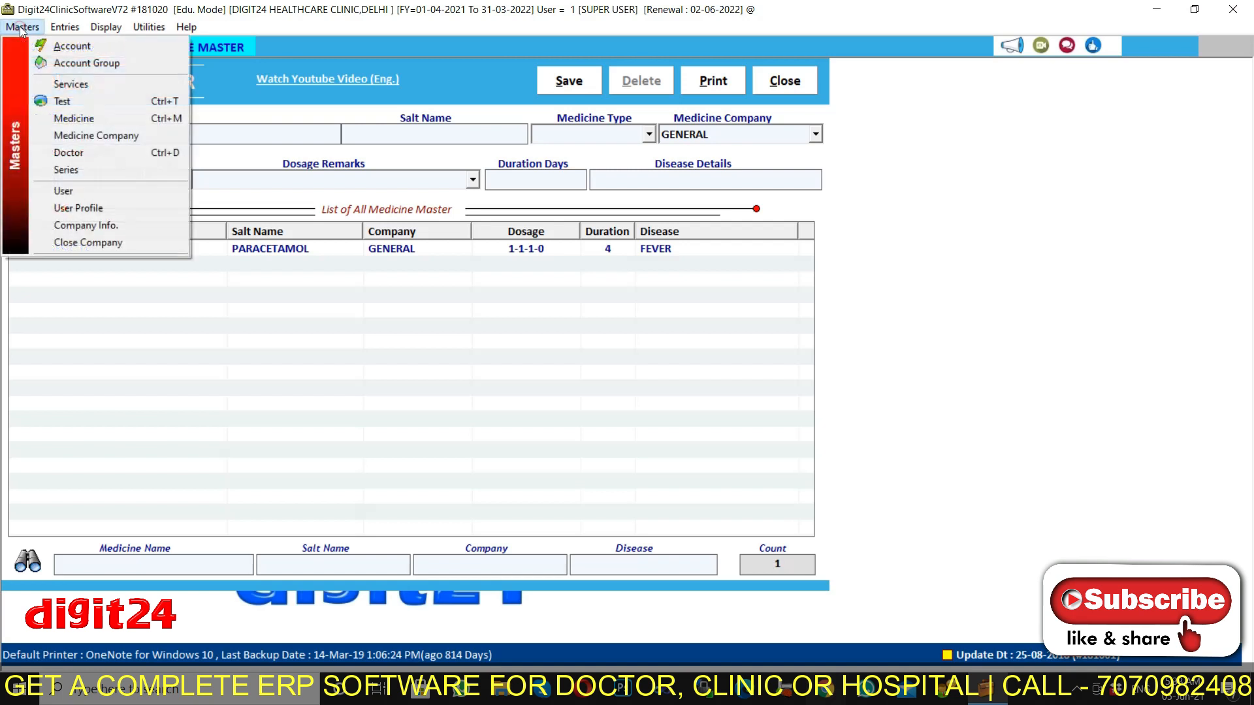
left_click(90, 137)
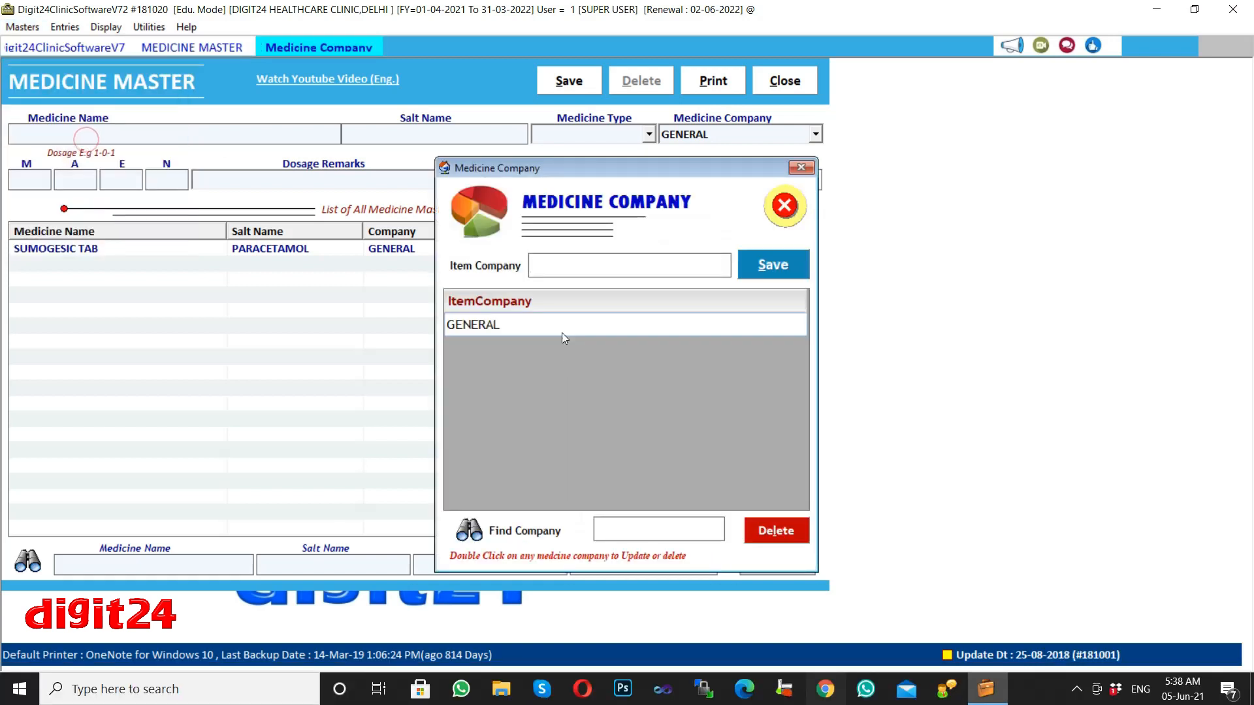
key("Escape")
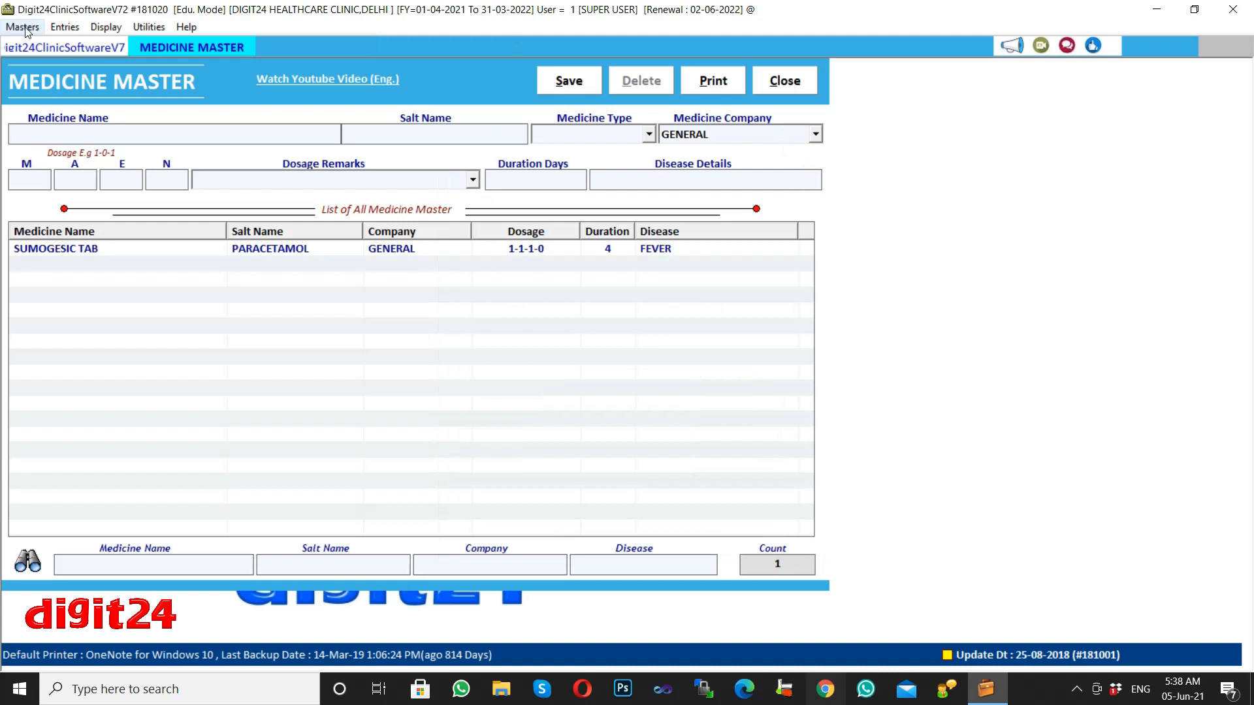
left_click(24, 28)
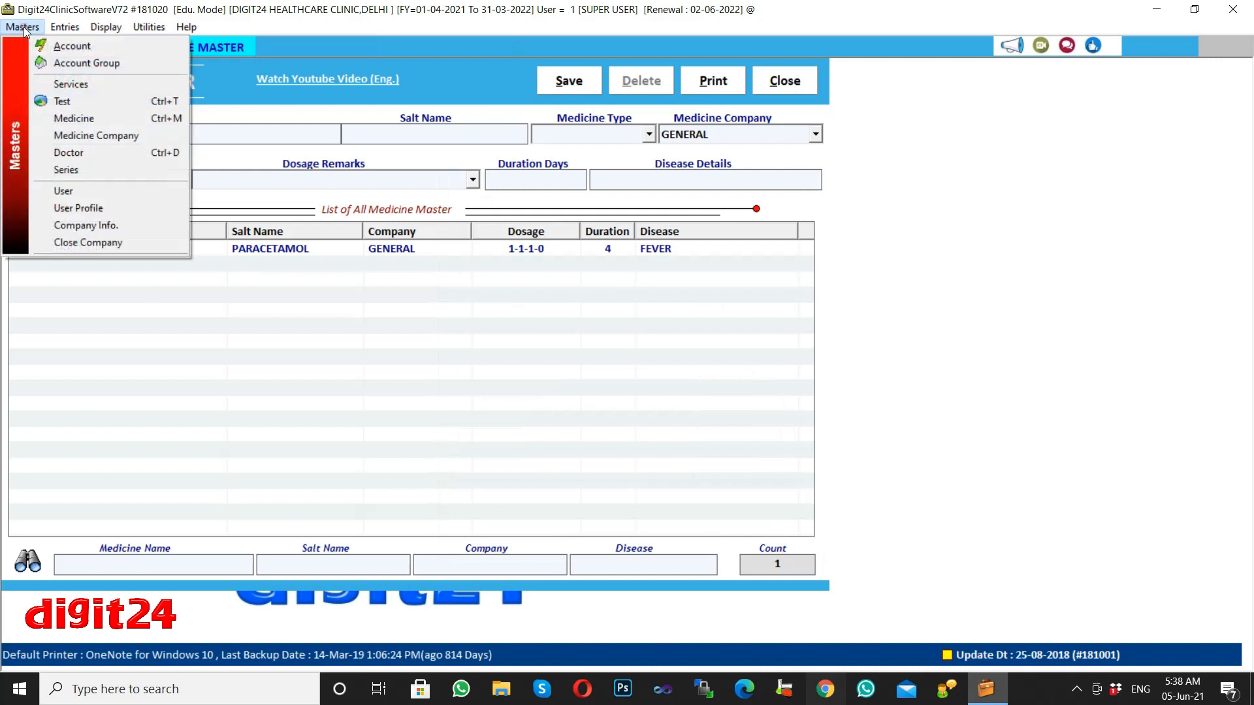
left_click(82, 155)
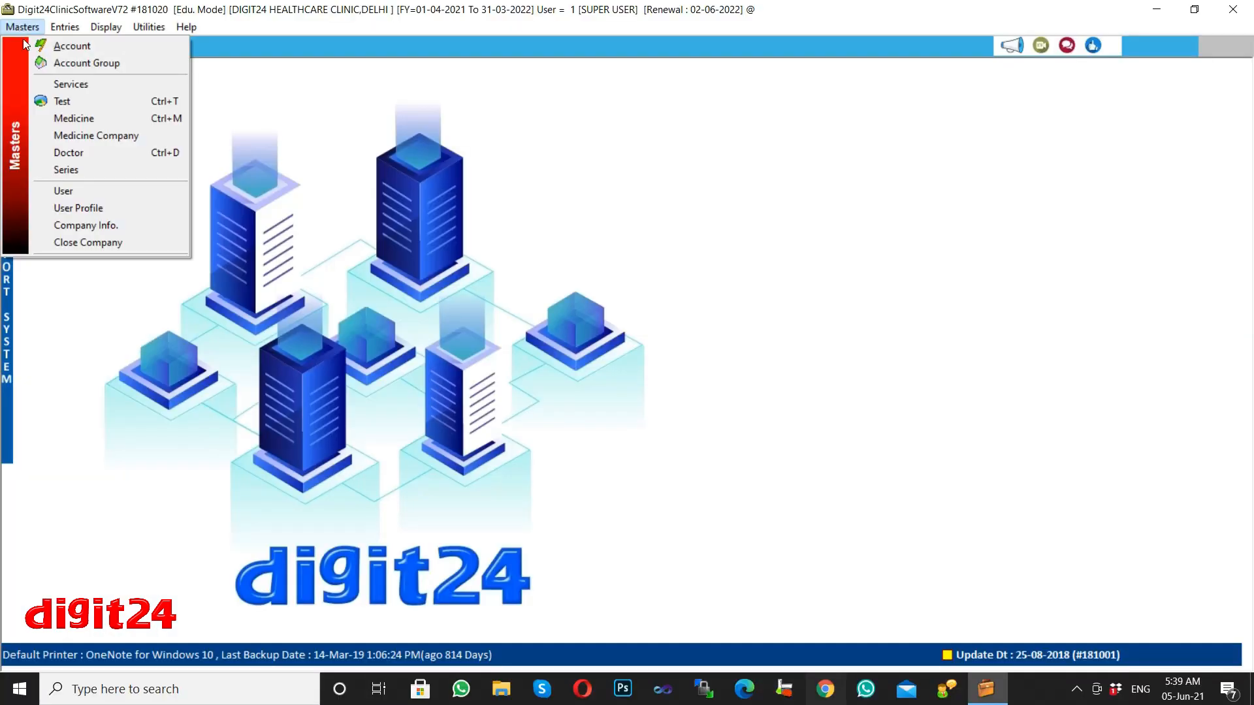
left_click(65, 170)
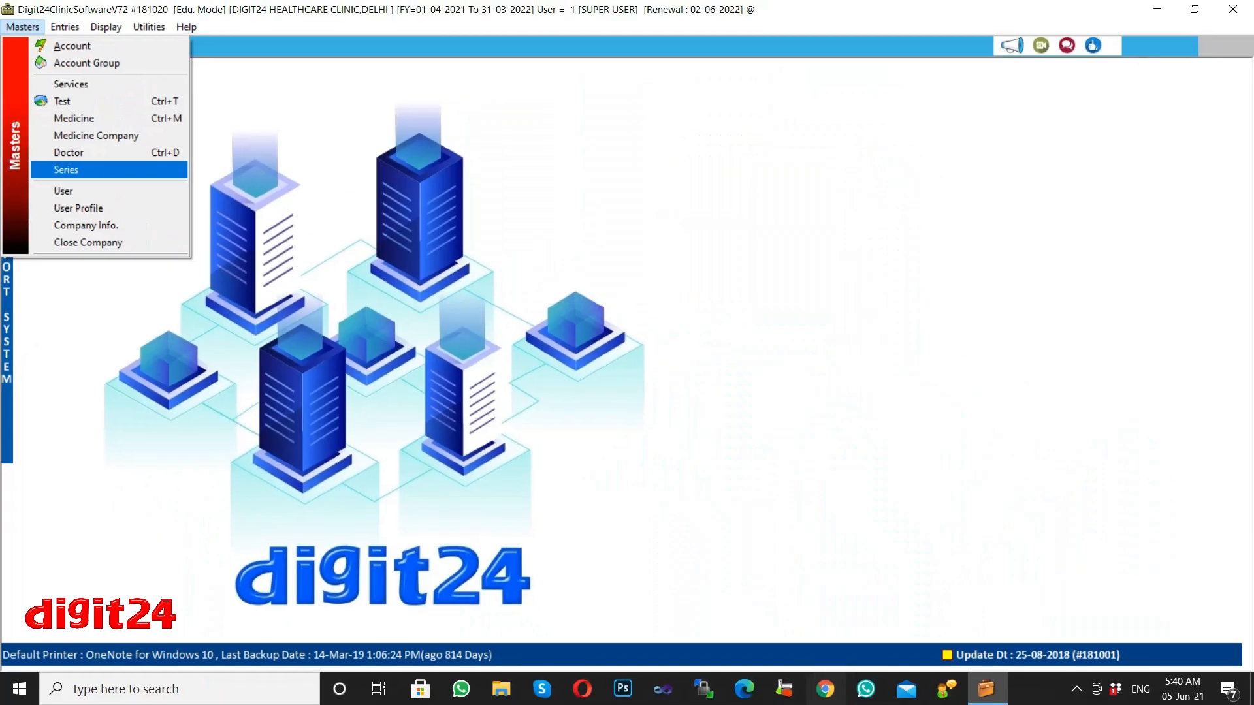
left_click(72, 173)
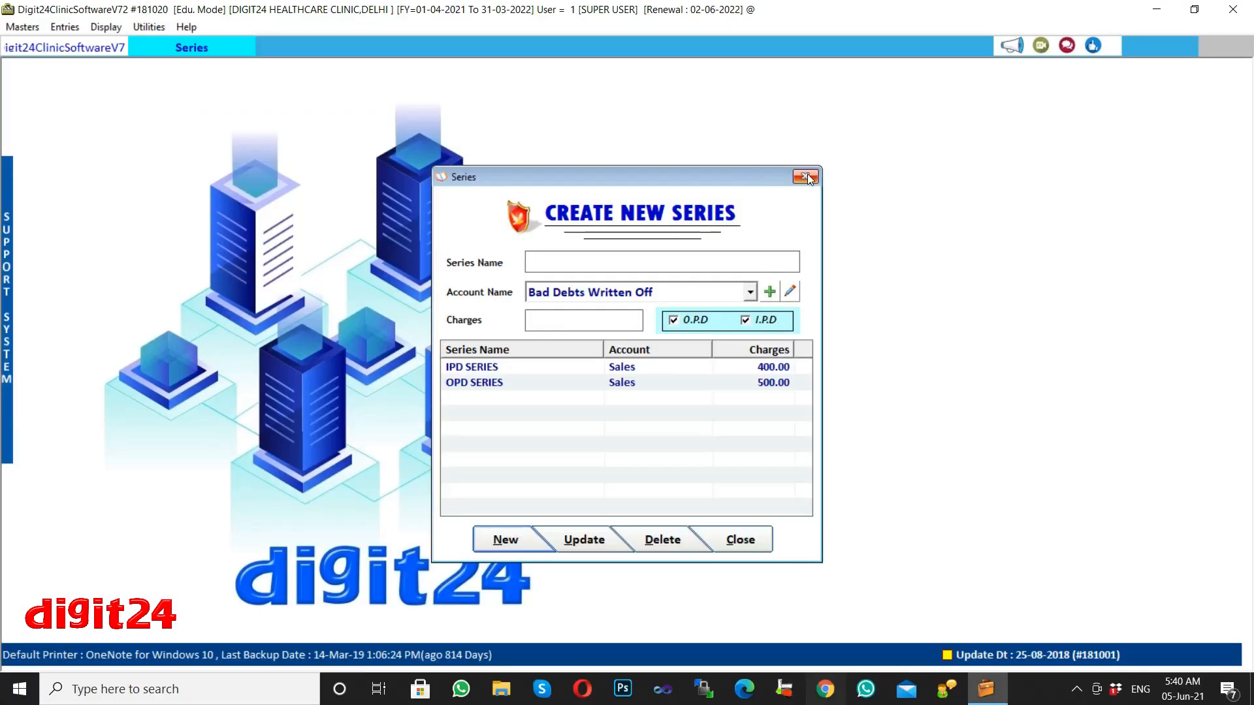
left_click(805, 177)
left_click(25, 27)
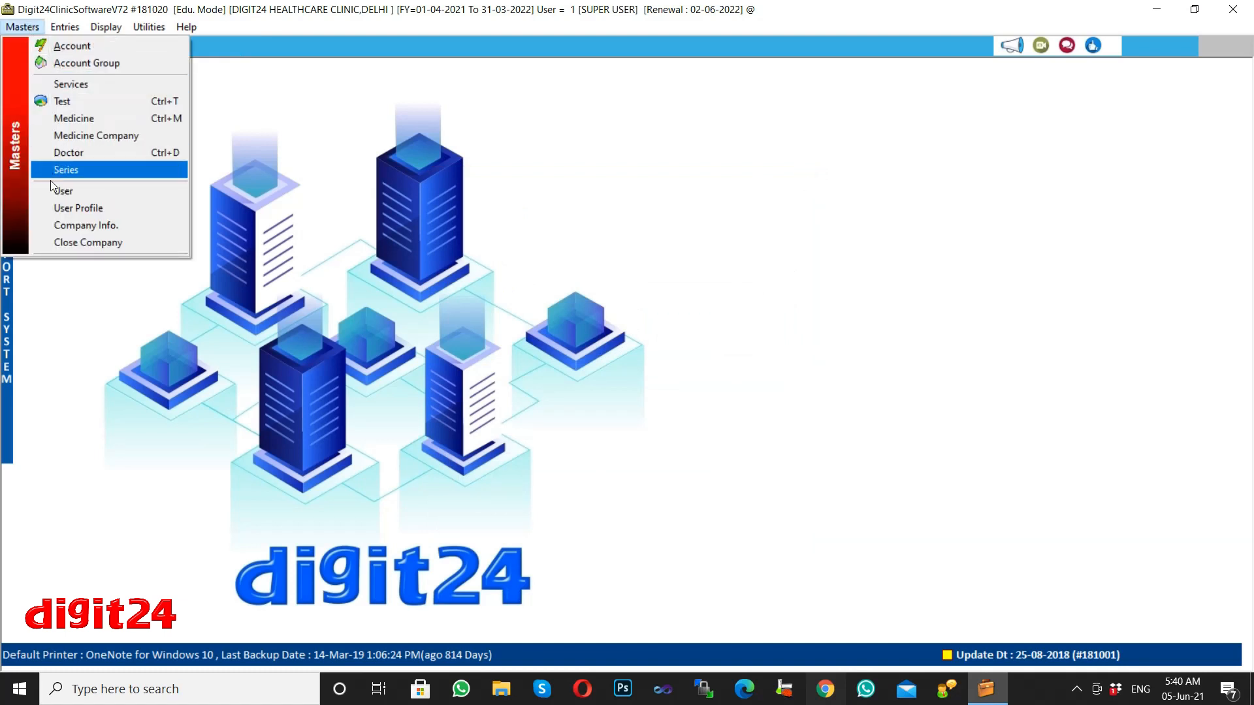
Open User's Information, select the third super user, then close the window.
left_click(64, 190)
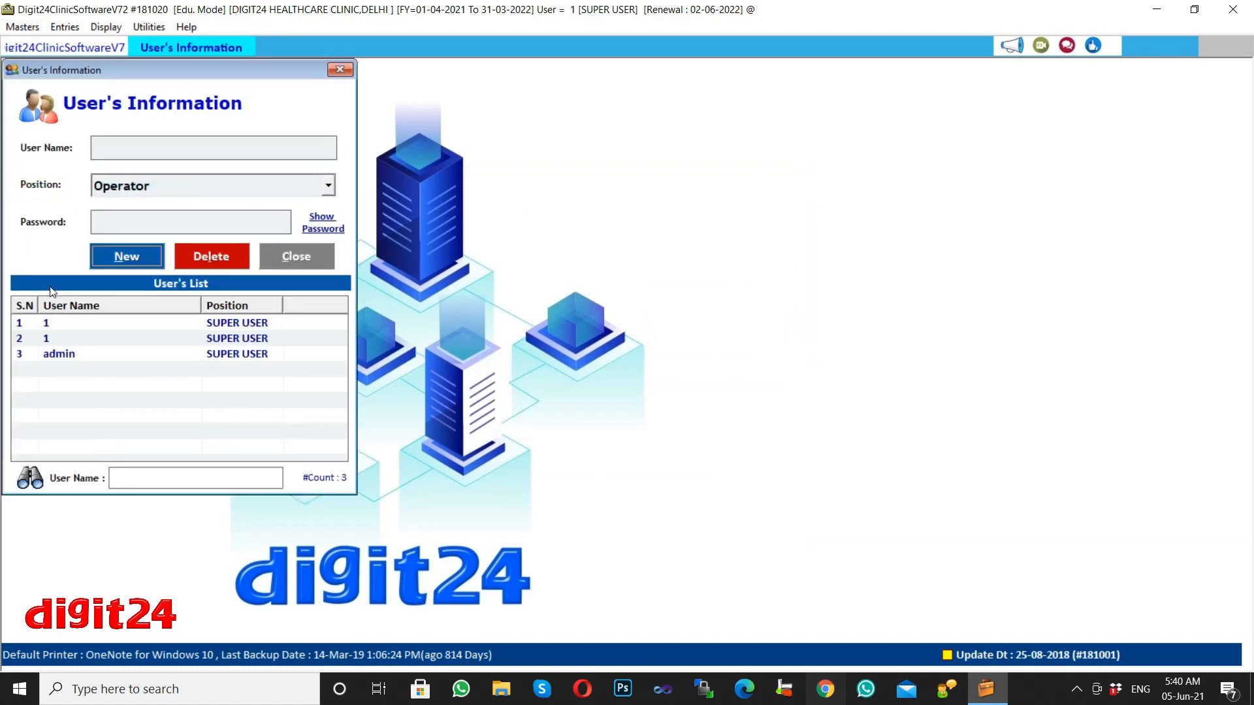
left_click(174, 355)
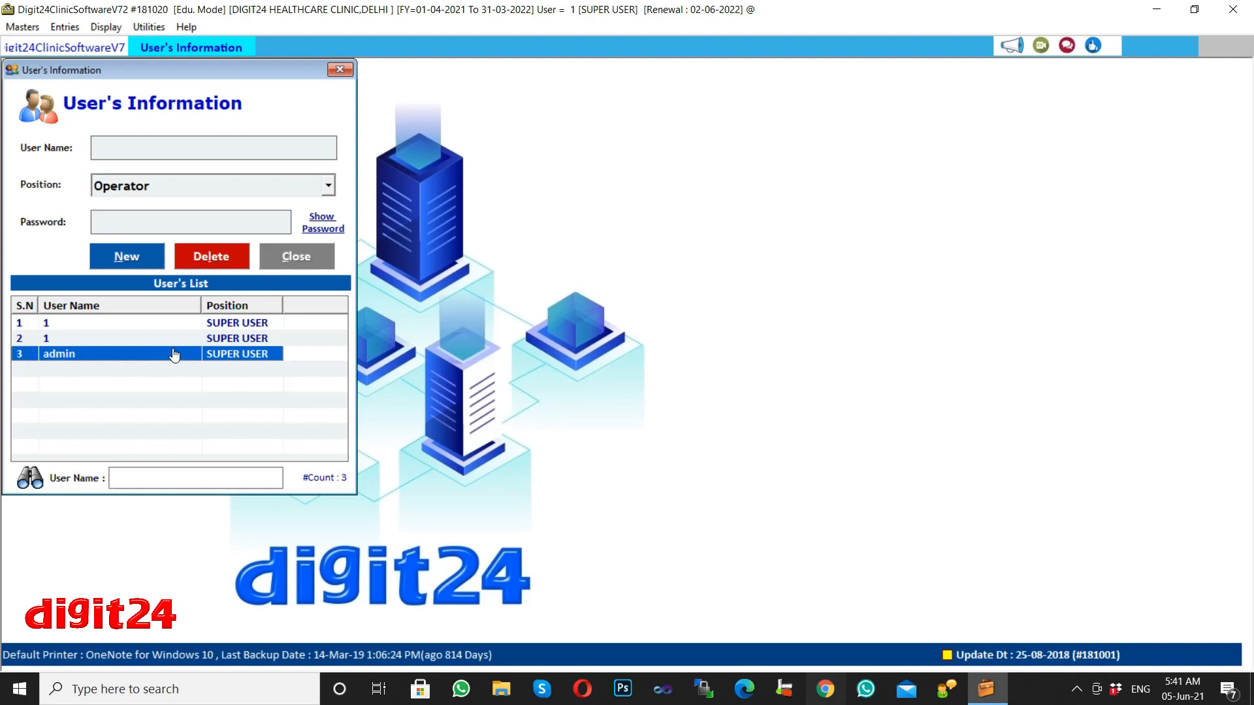
left_click(347, 68)
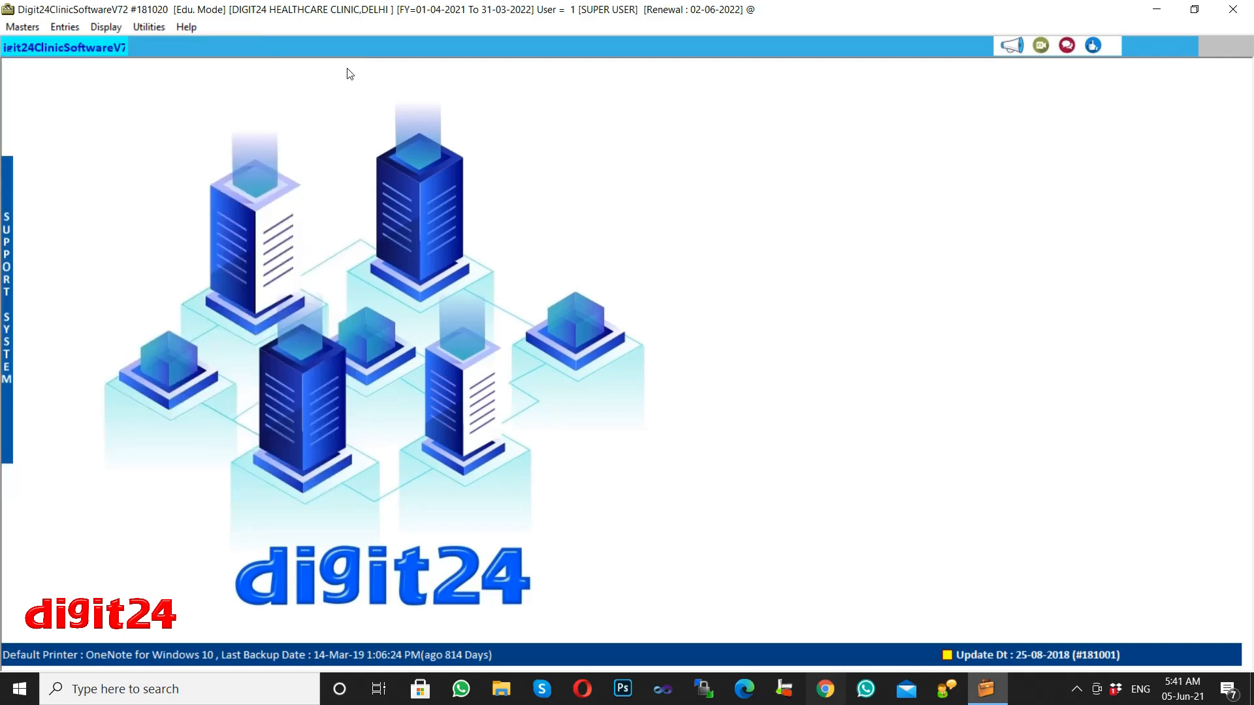
Reopen the Masters menu, then switch to Entries showing O.P.D and Patient Entry.
left_click(21, 32)
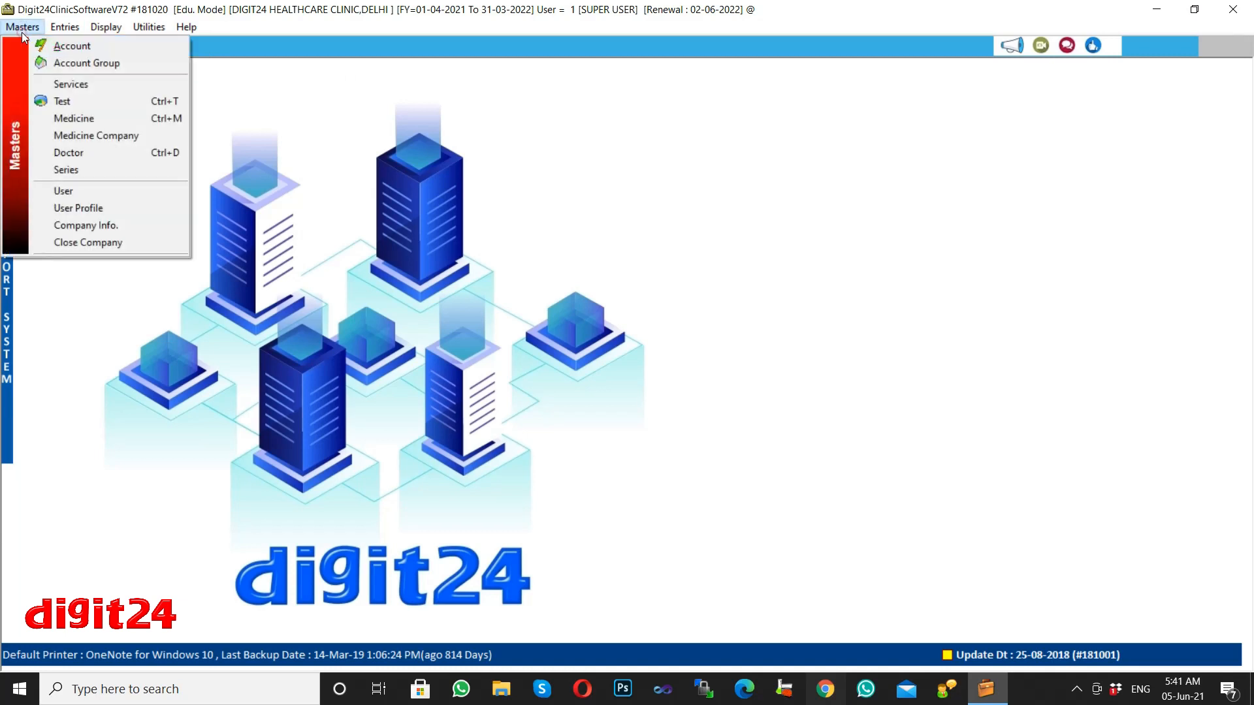
left_click(22, 31)
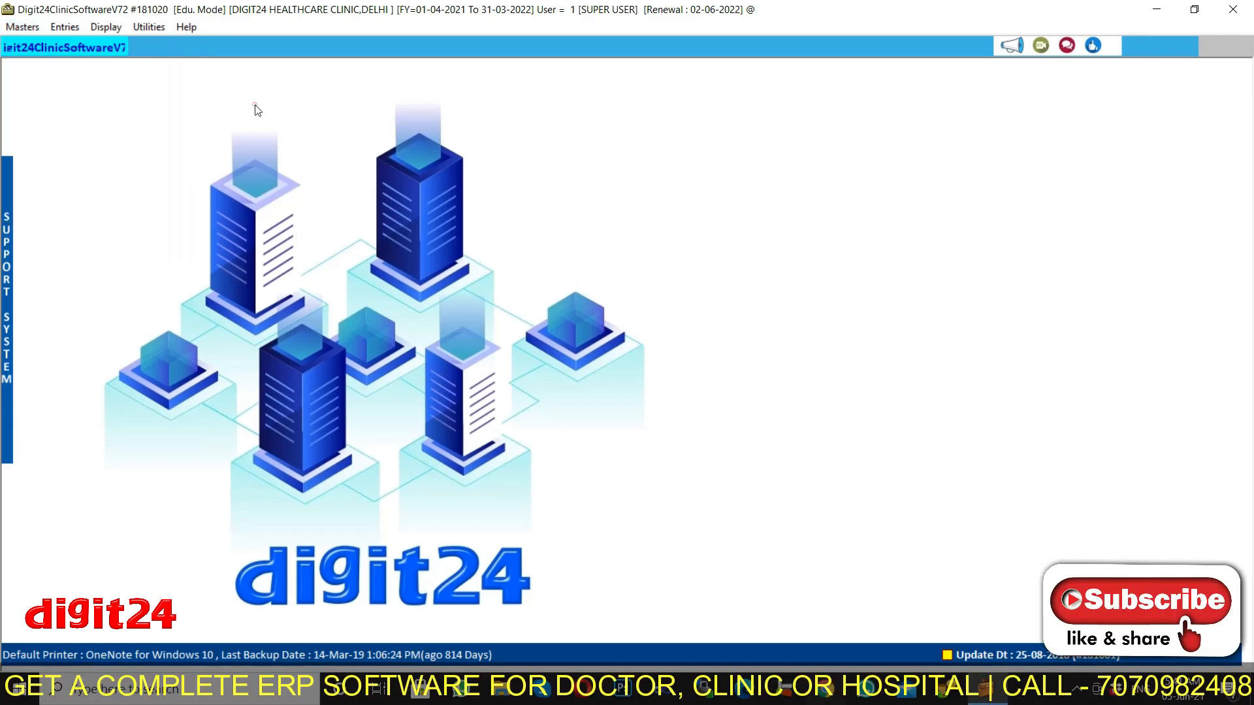
left_click(22, 31)
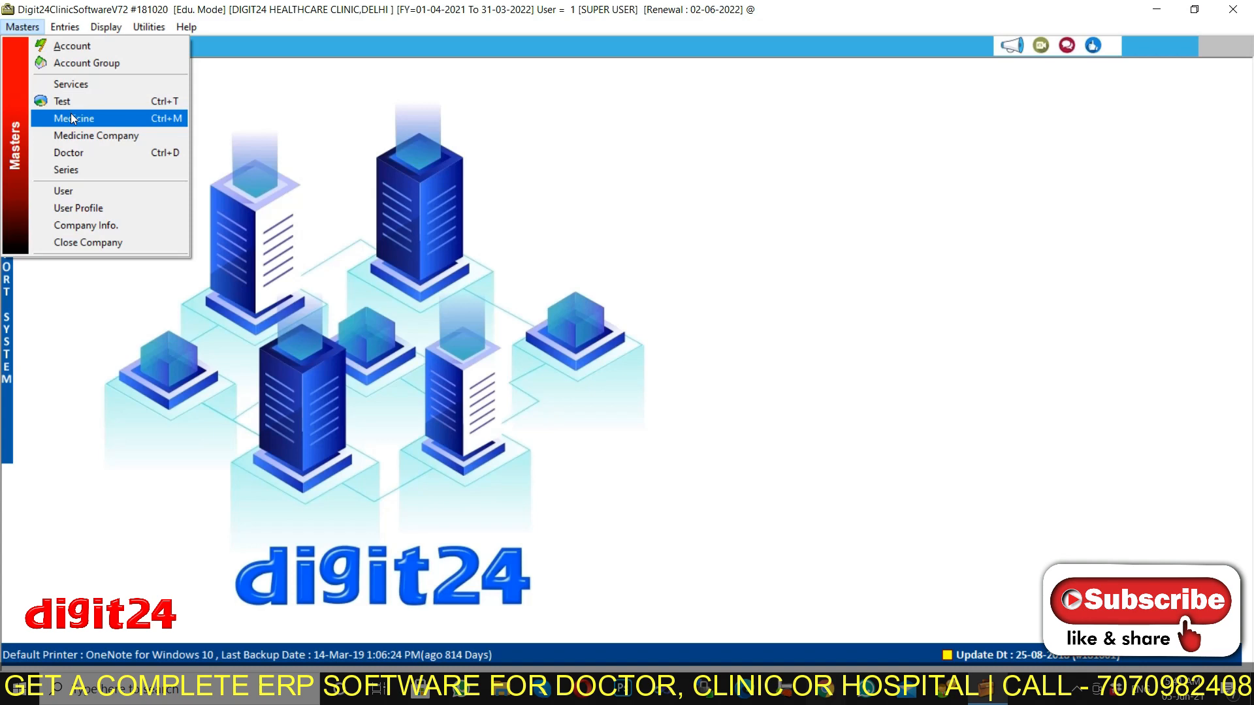
left_click(65, 27)
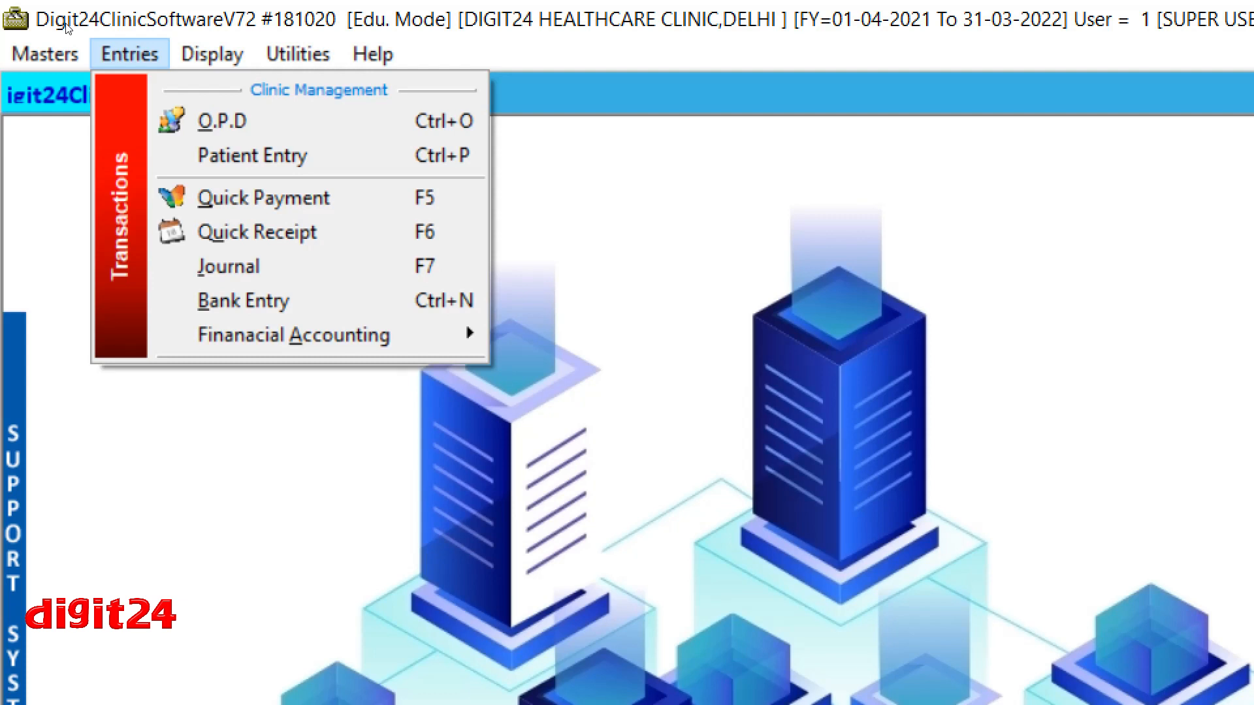
Open Entries > O.P.D to get a blank O.P.D ENTRY form dated 05-06-2021.
left_click(298, 112)
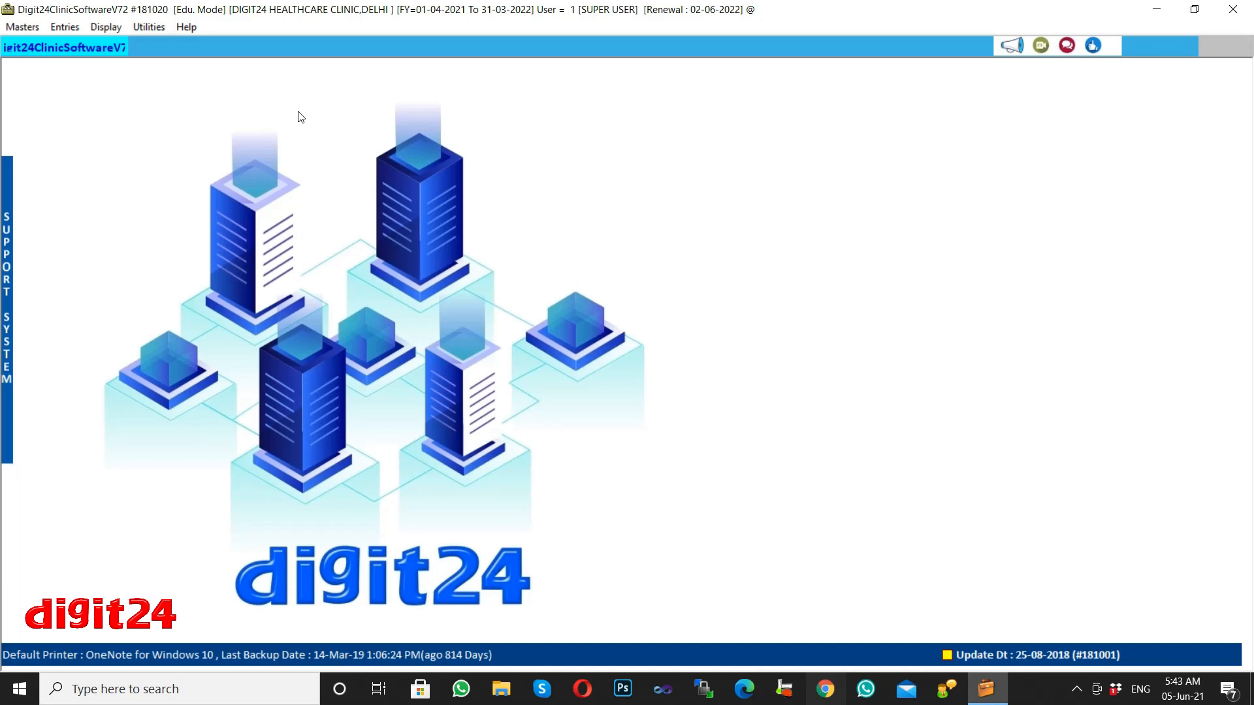
left_click(84, 30)
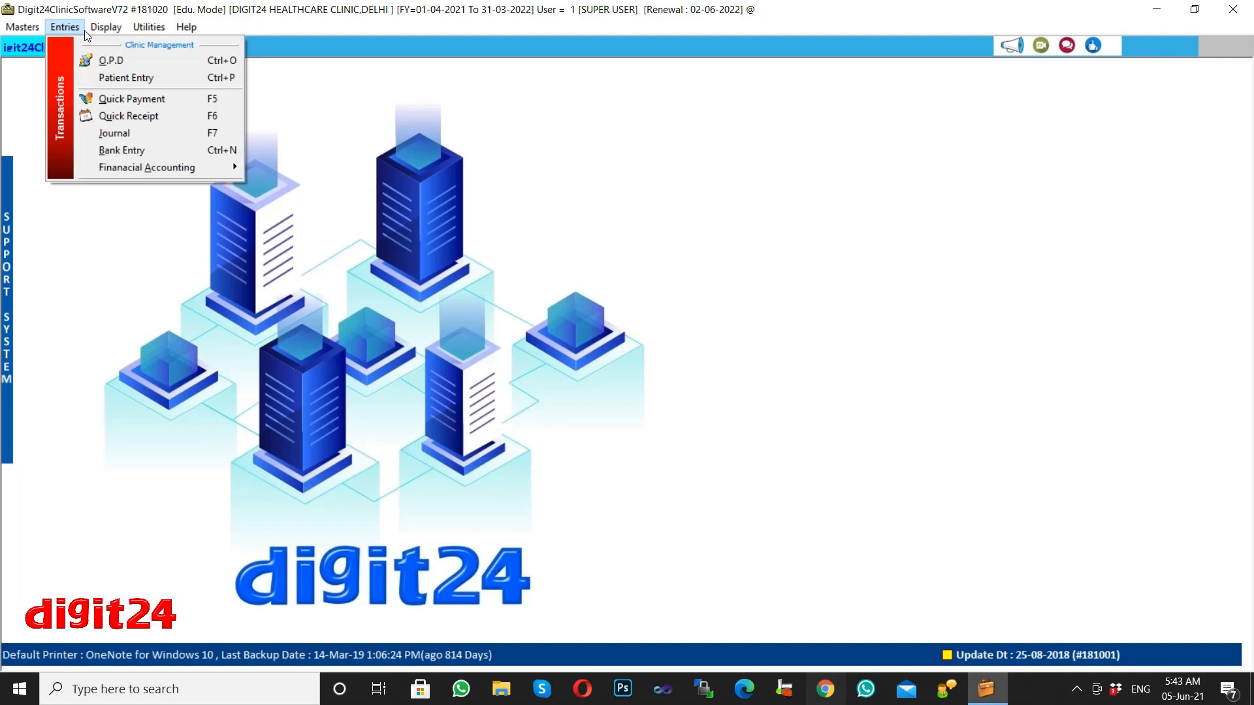
left_click(48, 156)
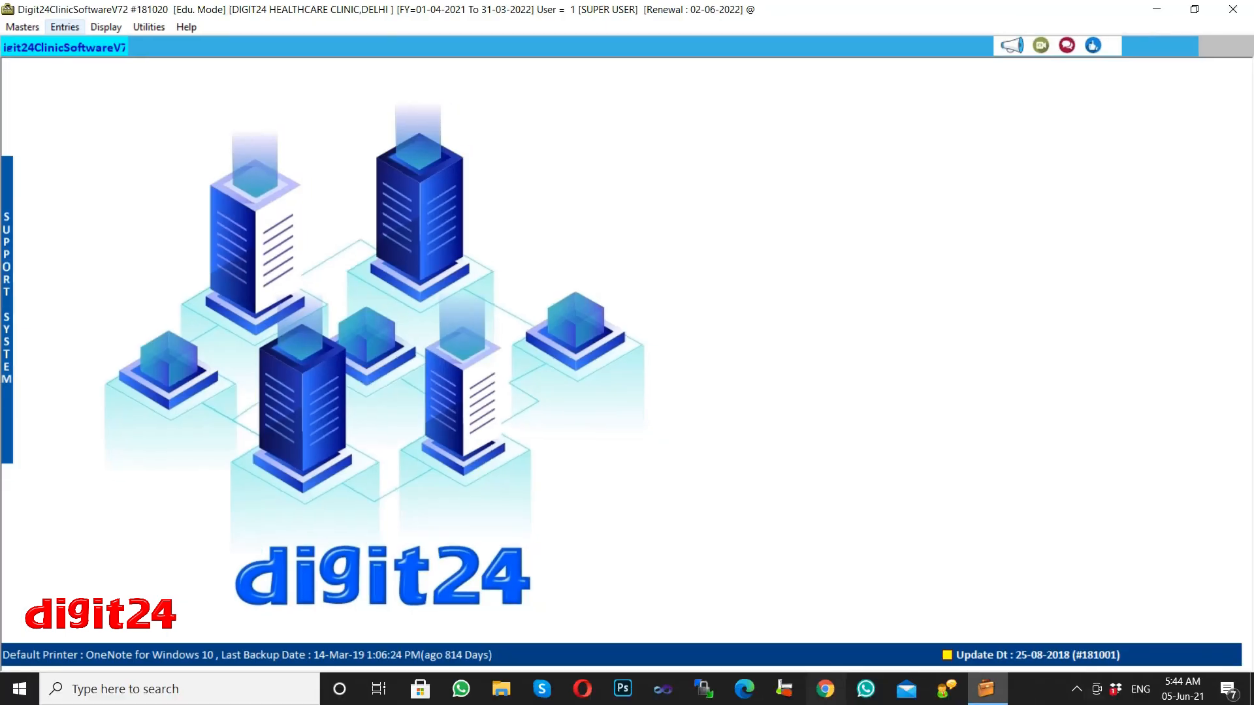
left_click(64, 26)
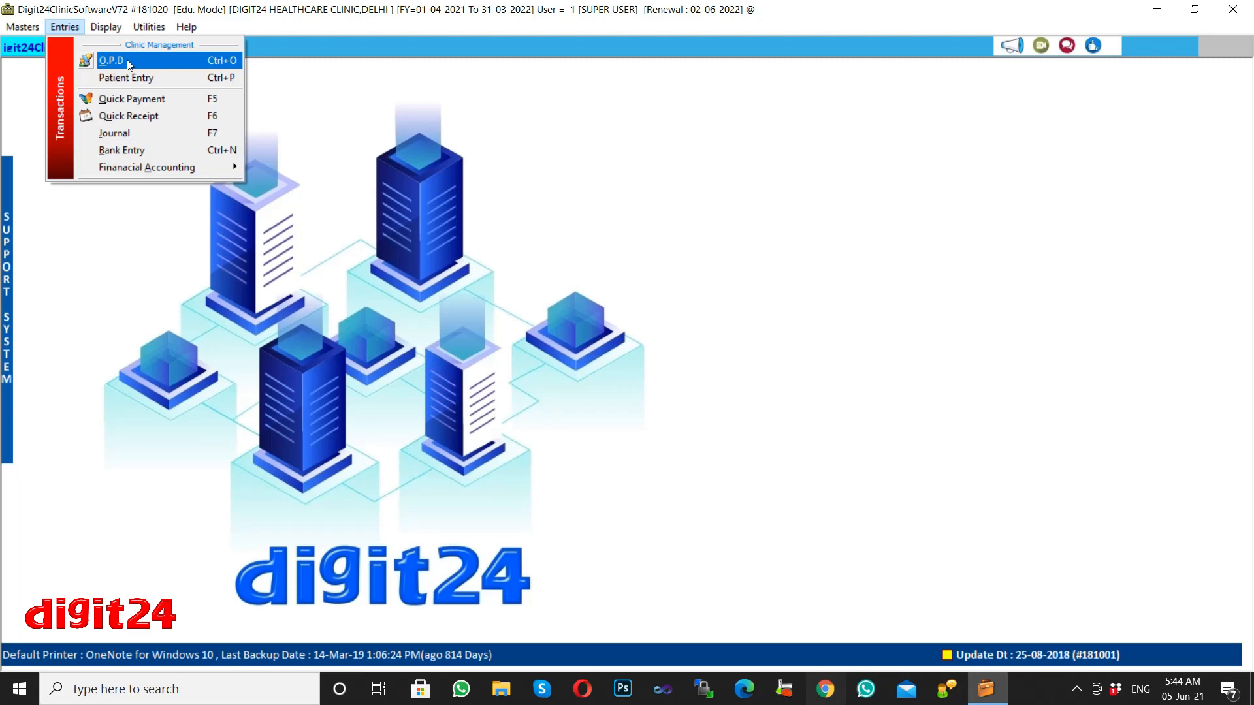
left_click(126, 60)
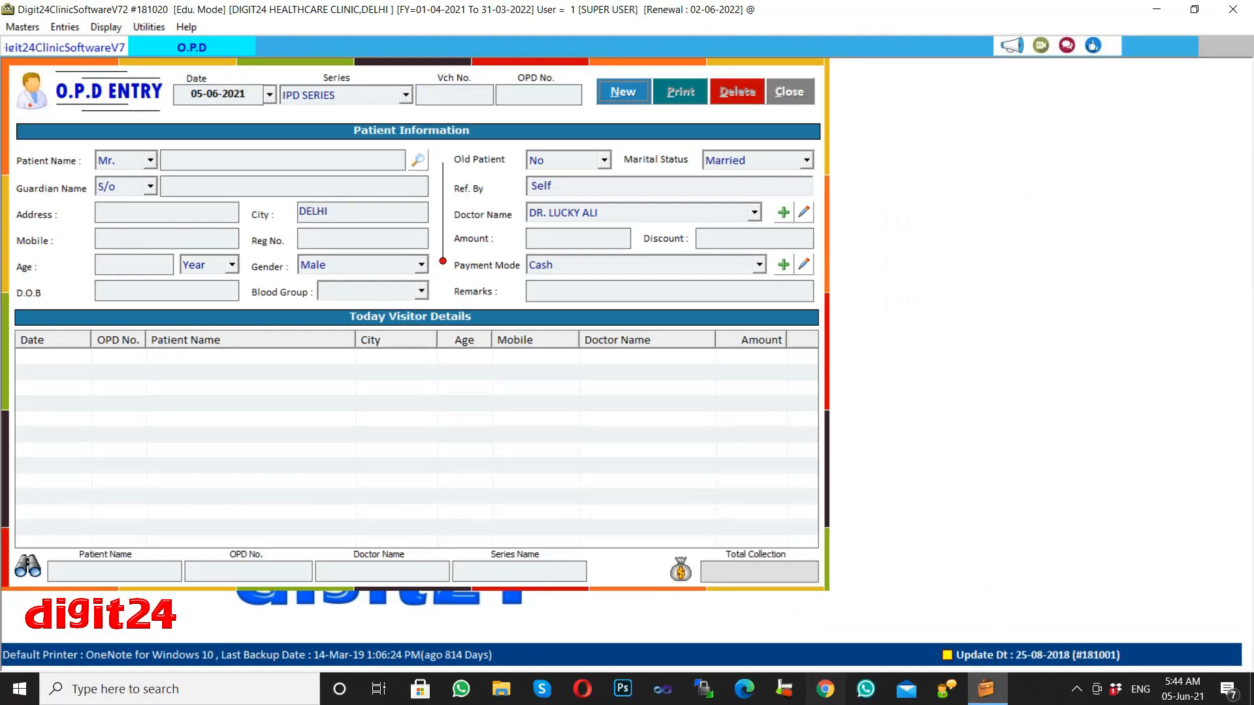
Start a new OPD visit dated 05-06-2021 in OPD SERIES with Vch No. 1 and OPD No. 1.
key("alt+n")
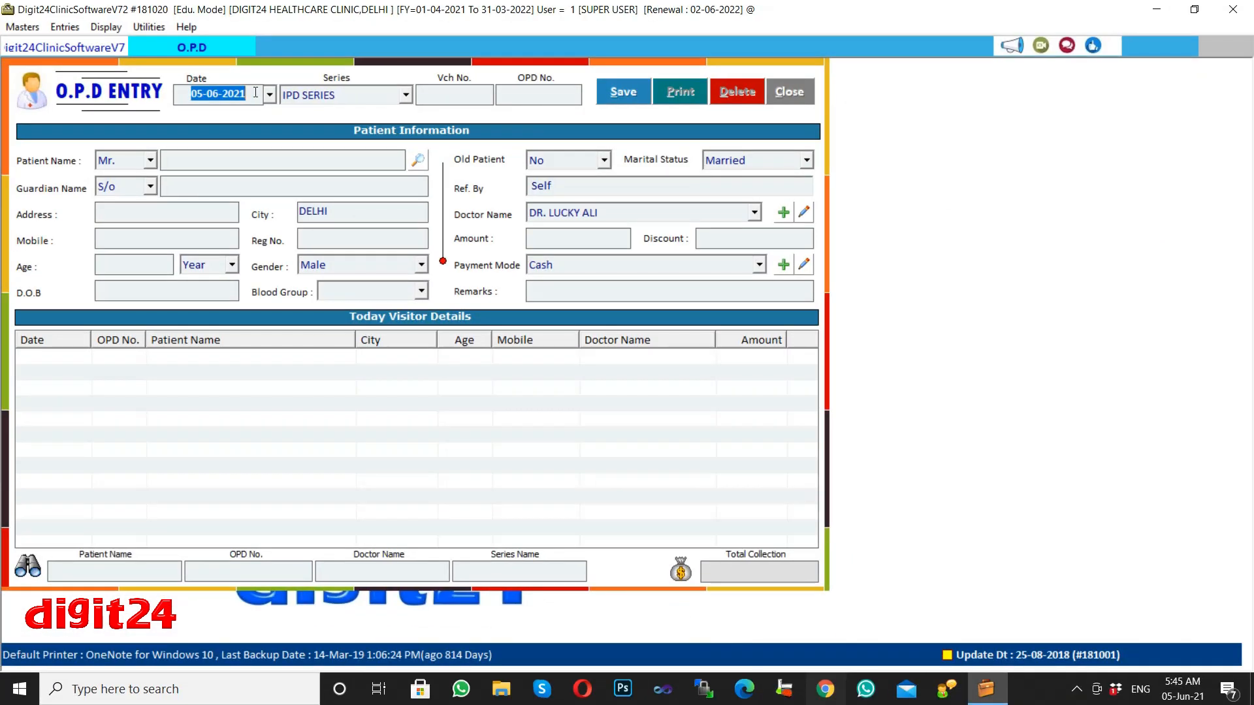
left_click(270, 94)
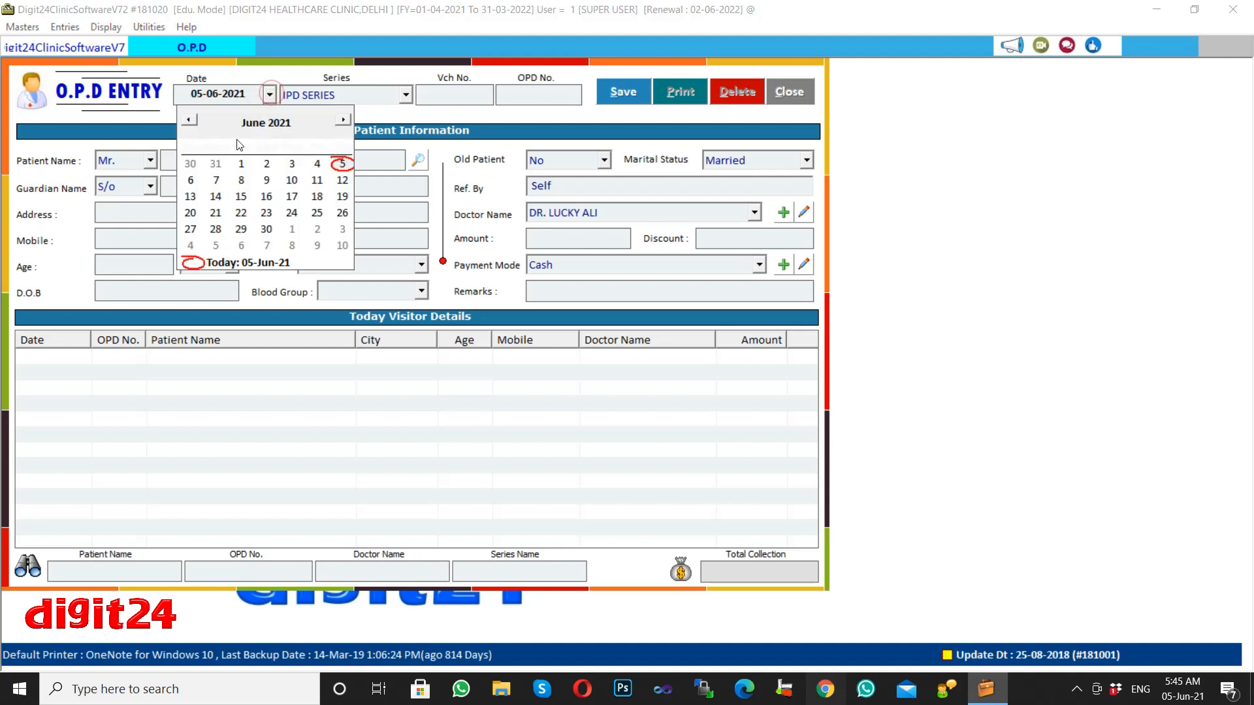
left_click(249, 95)
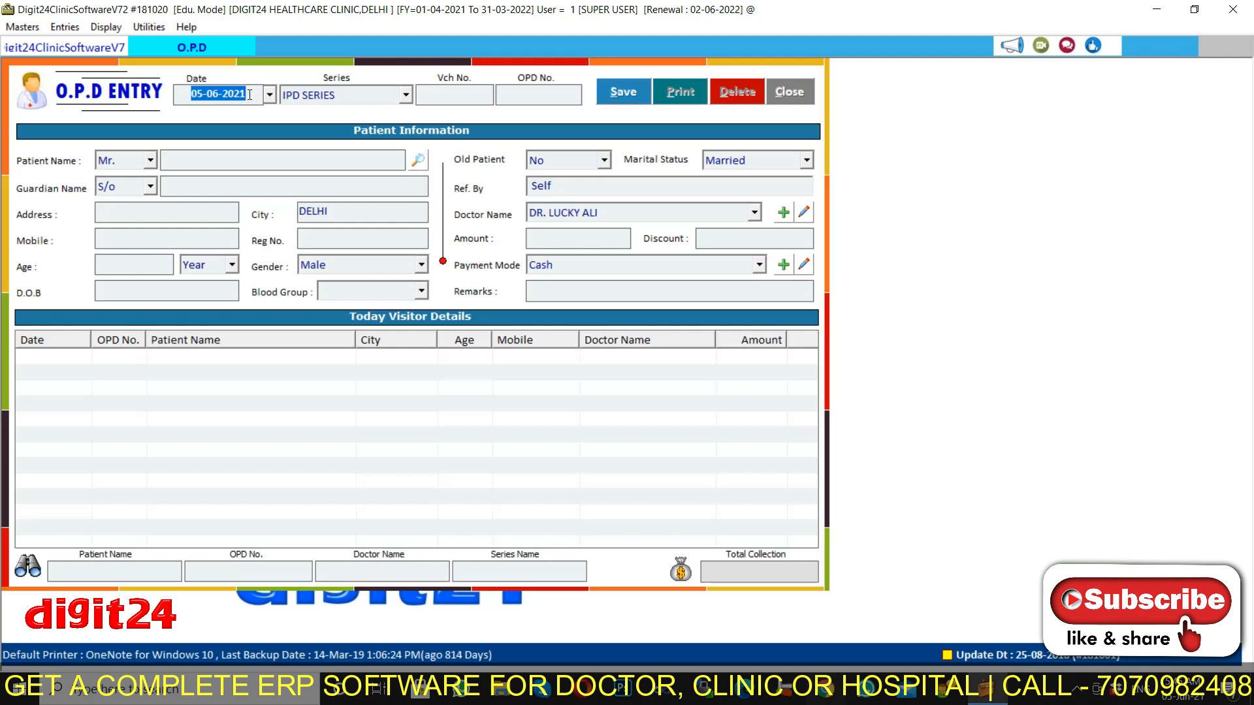
key("Return")
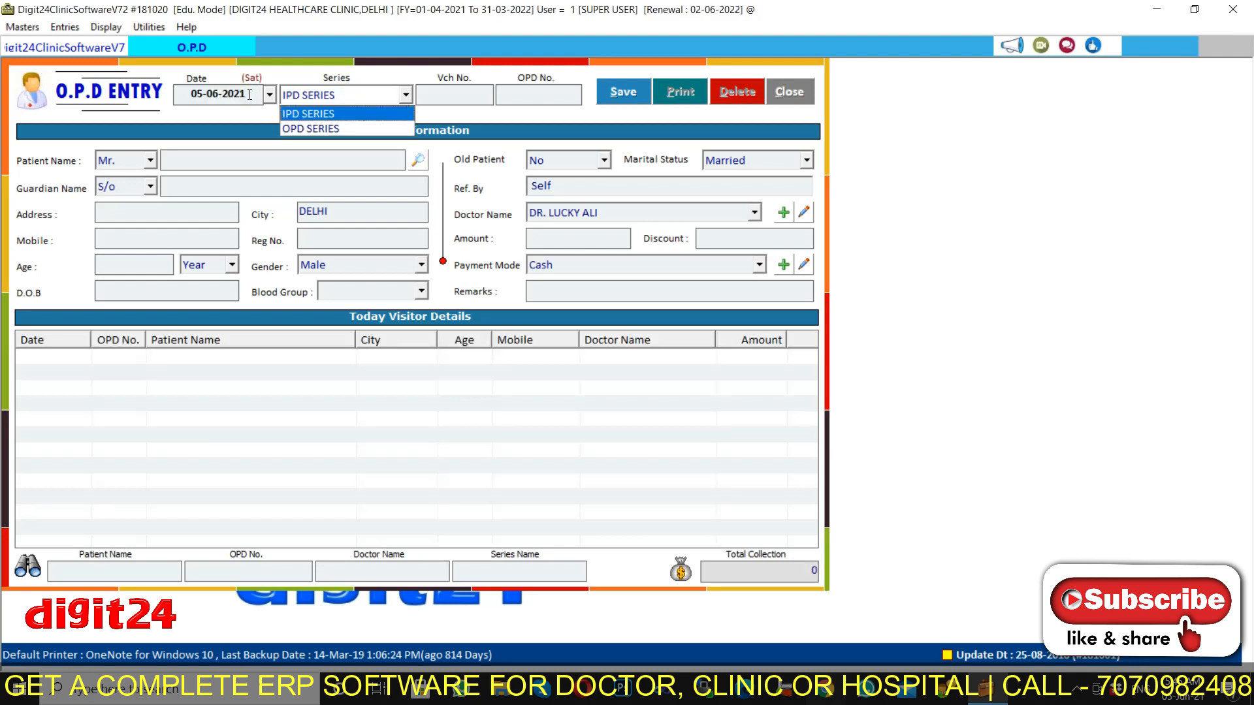
key("Down")
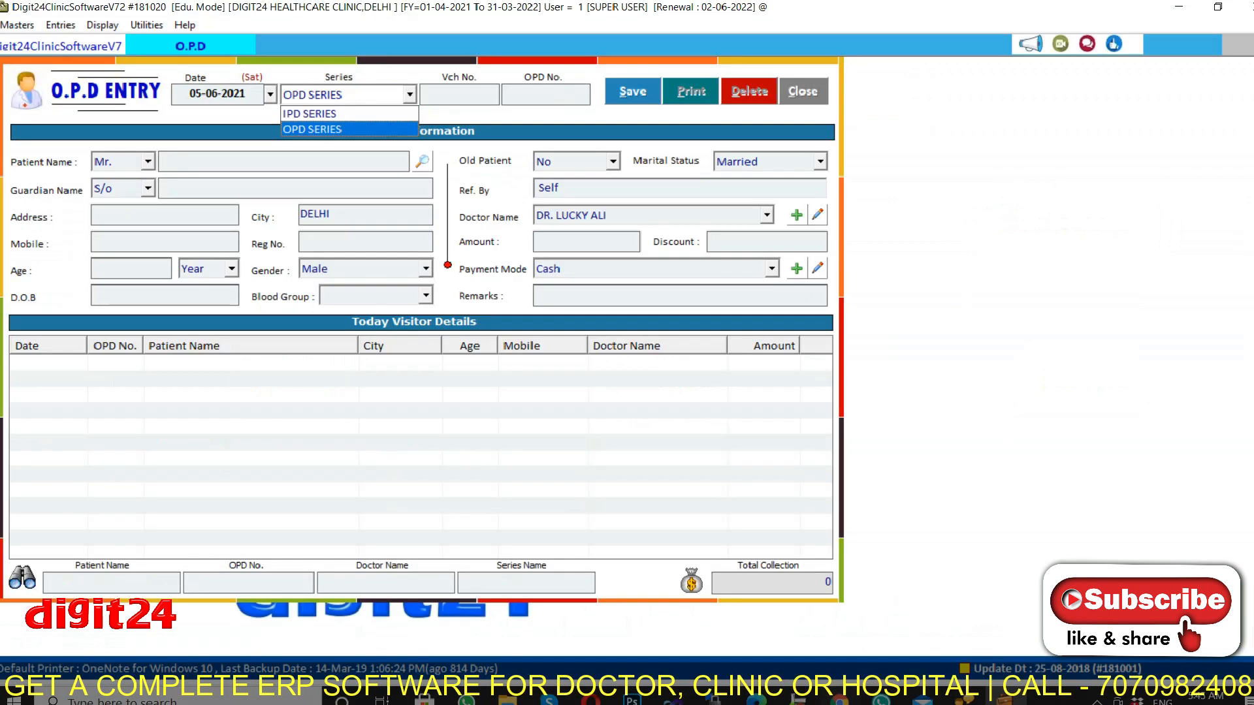
key("Return")
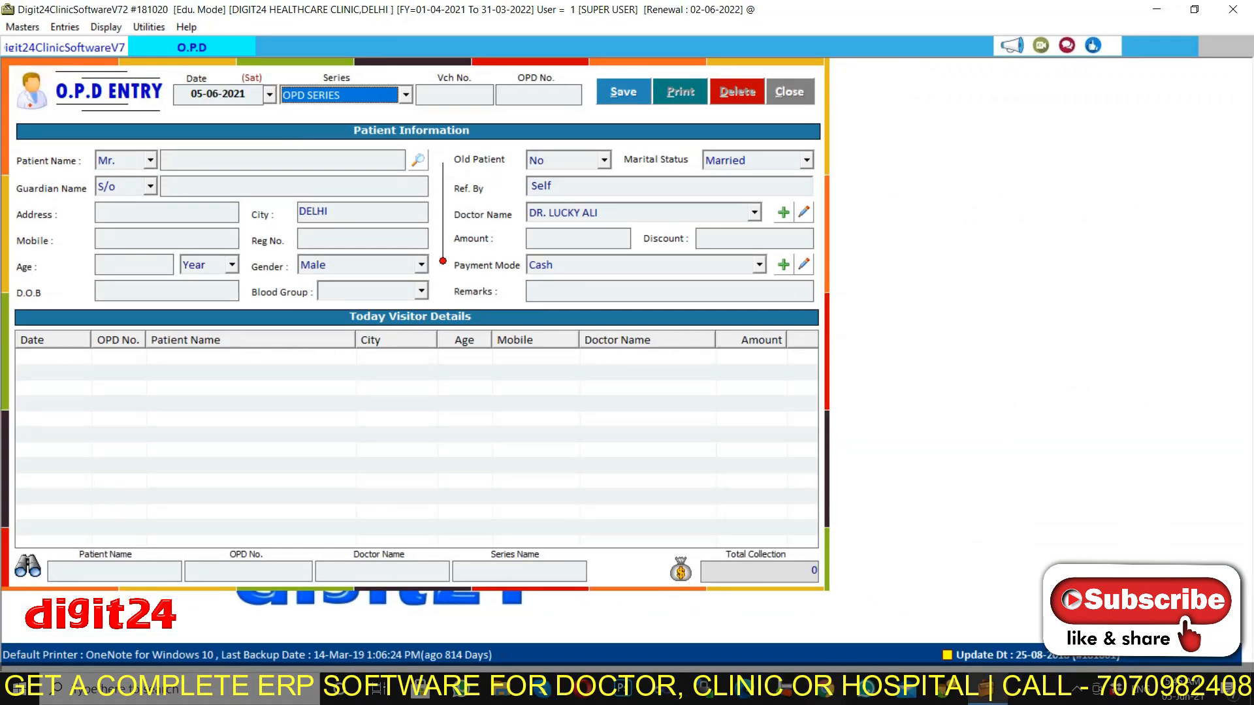
key("Return")
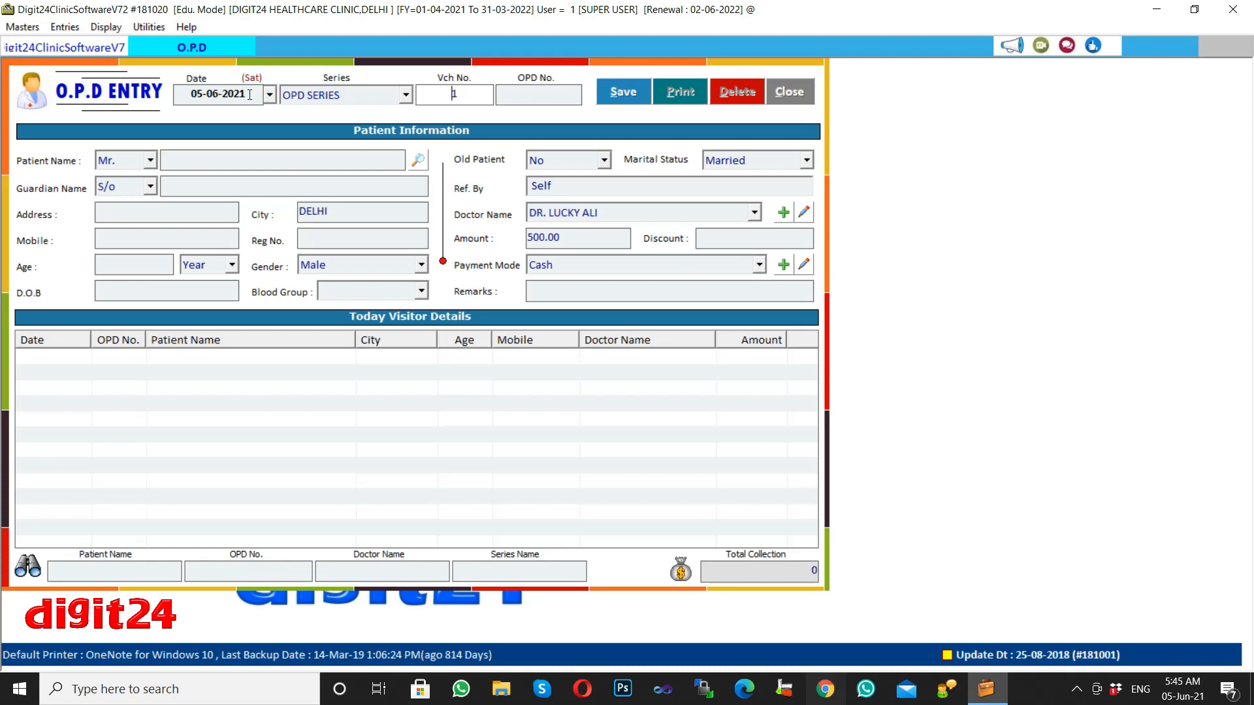
key("Return")
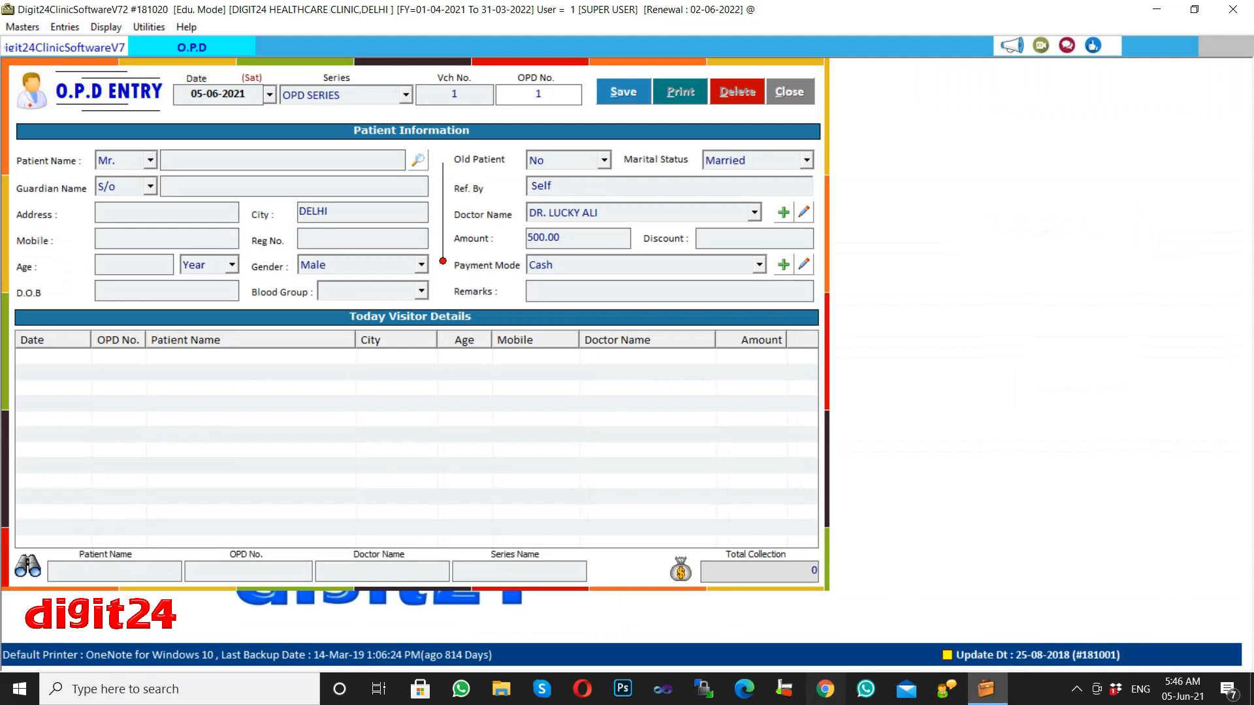
key("Return")
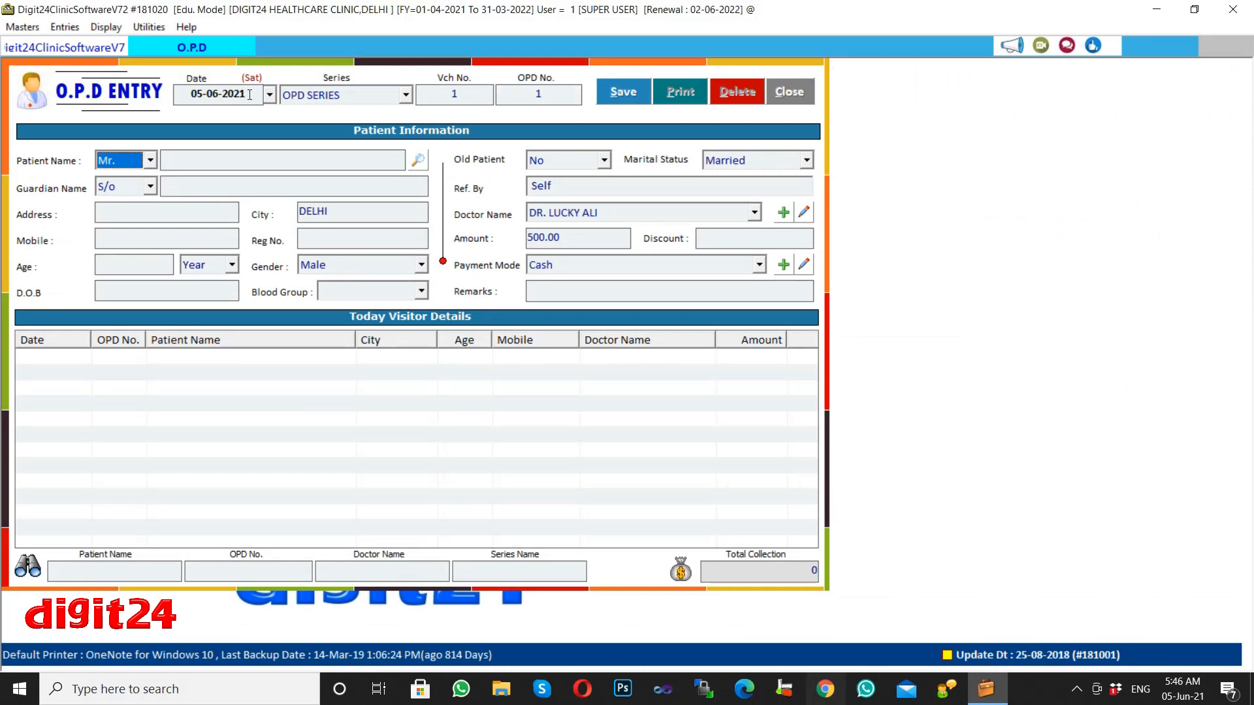
Keep the title Mr. and enter the new patient's full name.
left_click(150, 163)
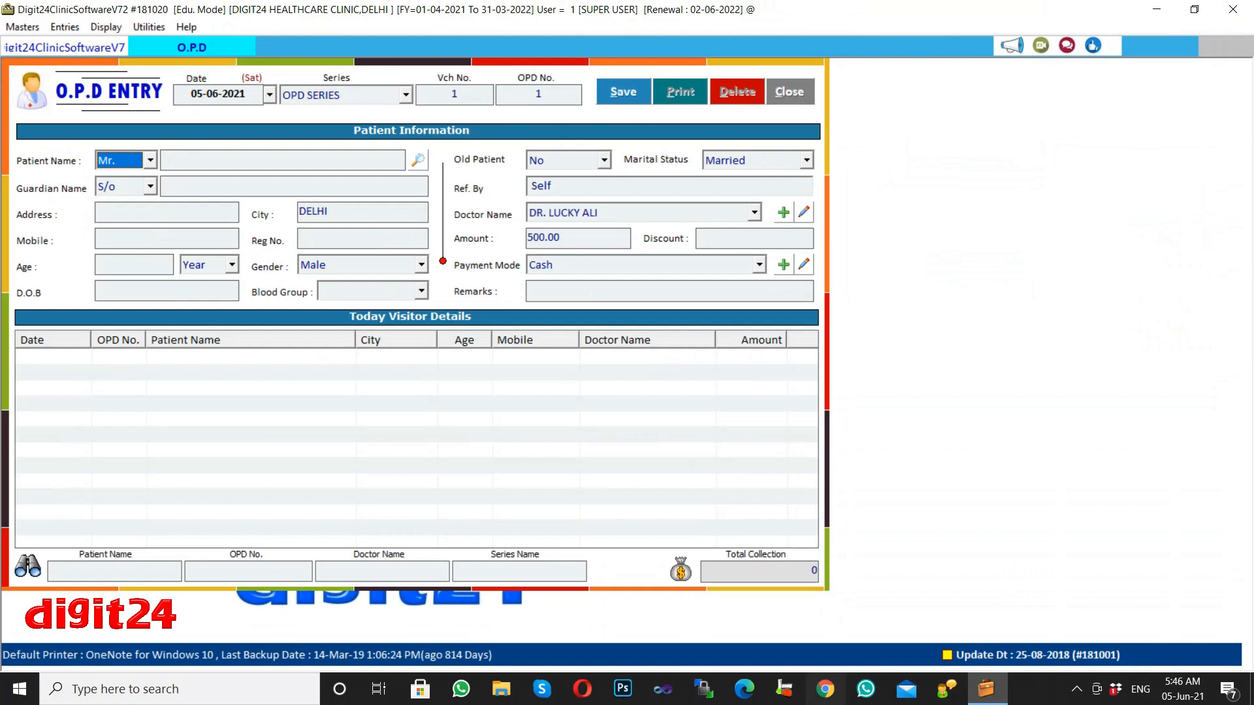
key("Return")
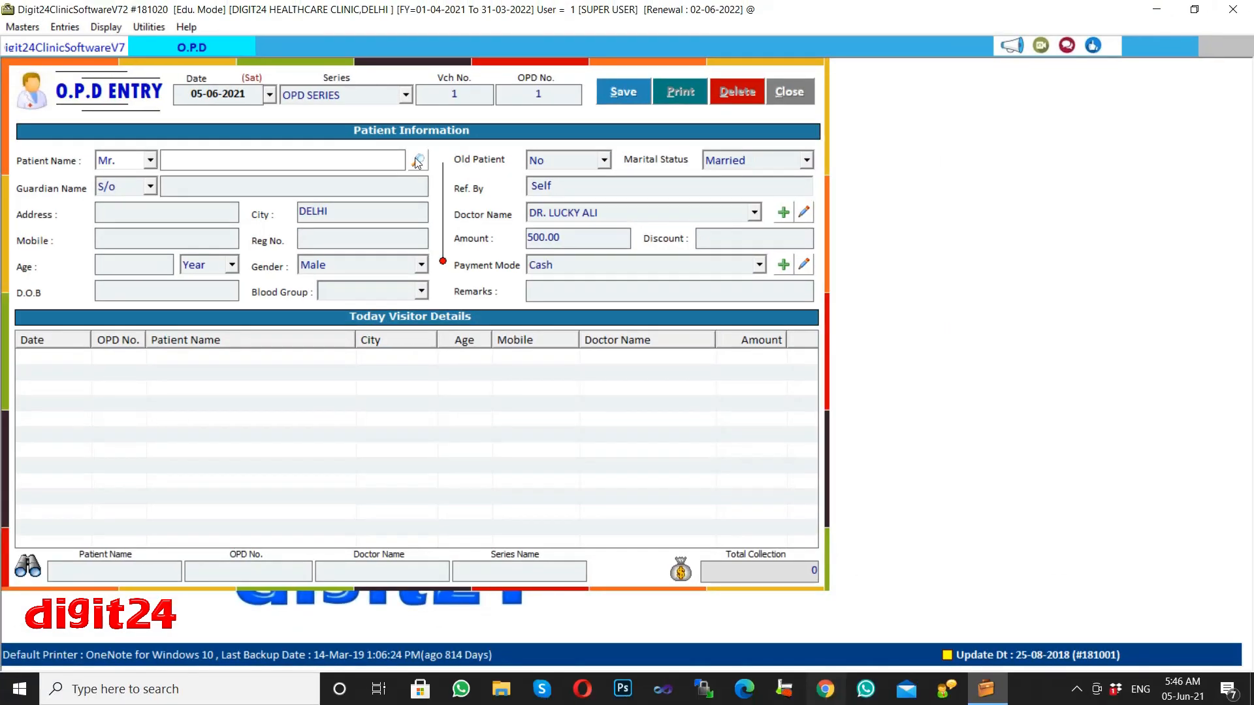
left_click(399, 172)
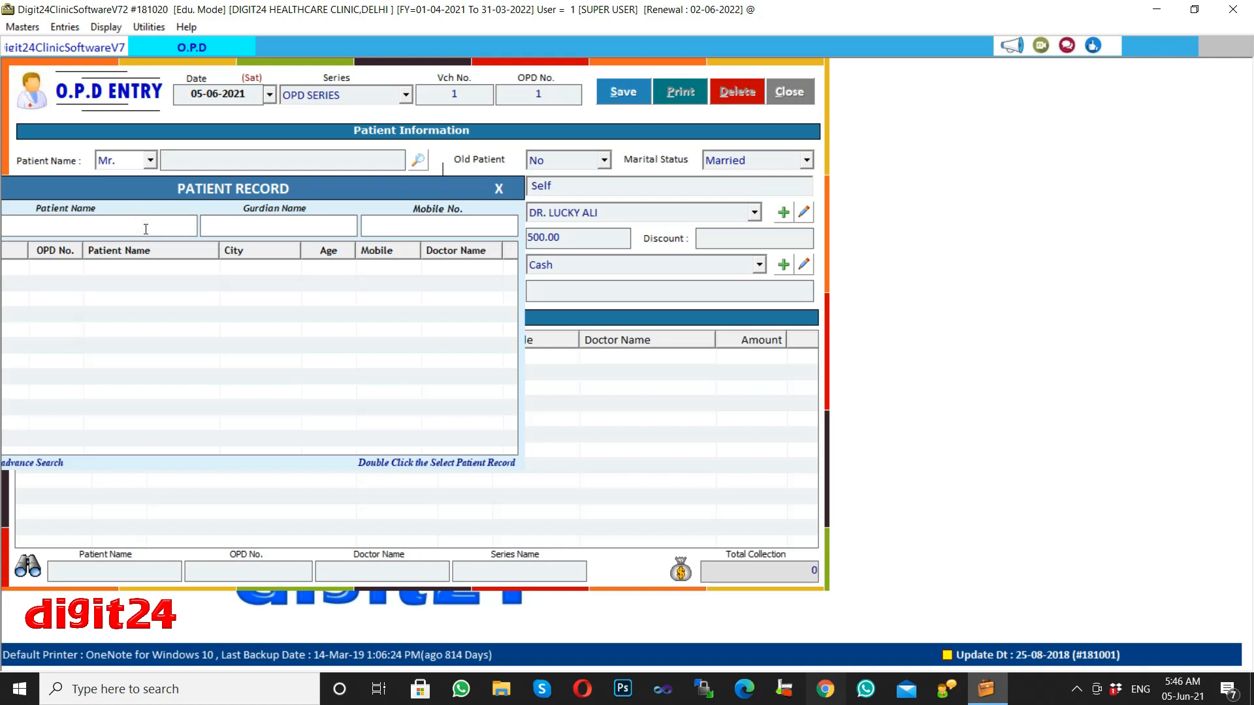
left_click(253, 159)
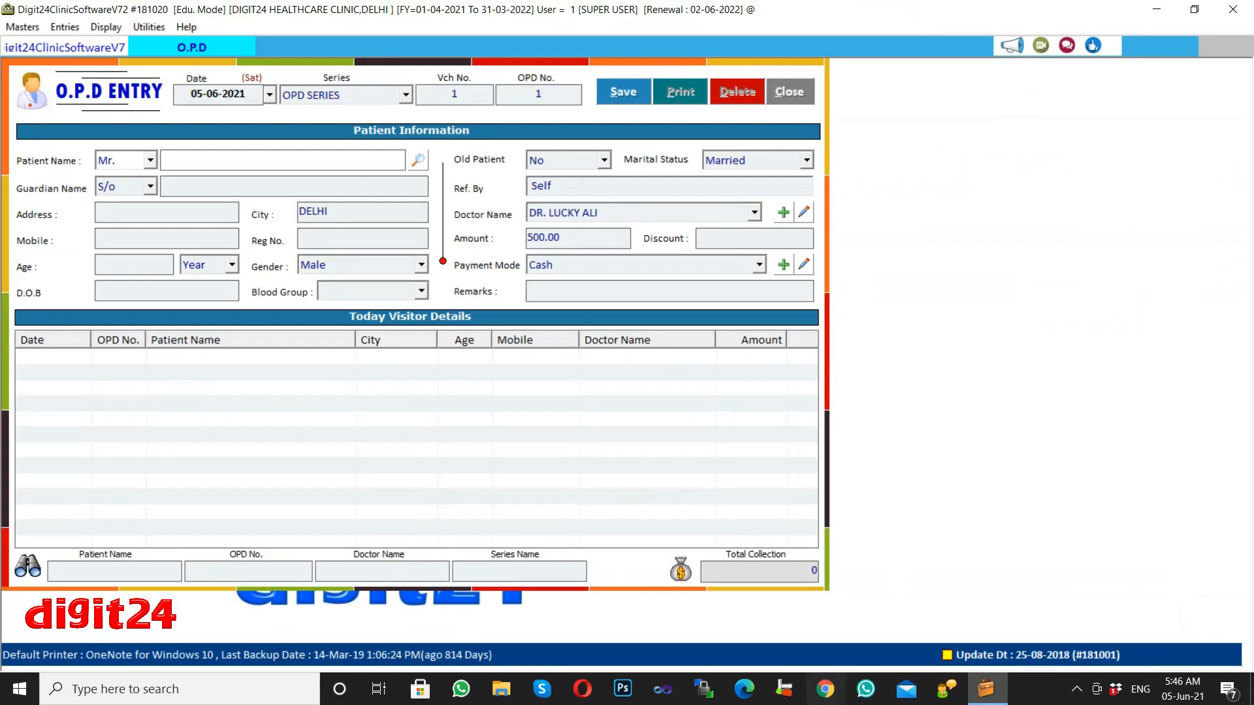
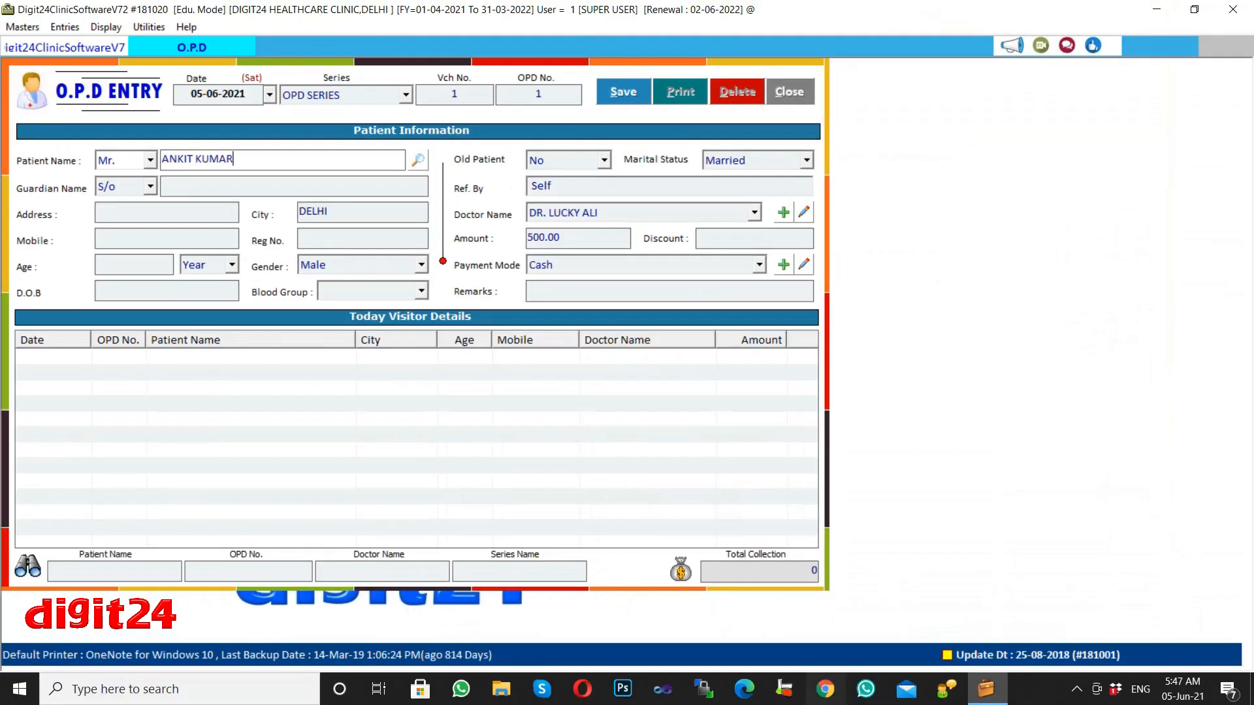
key("Return")
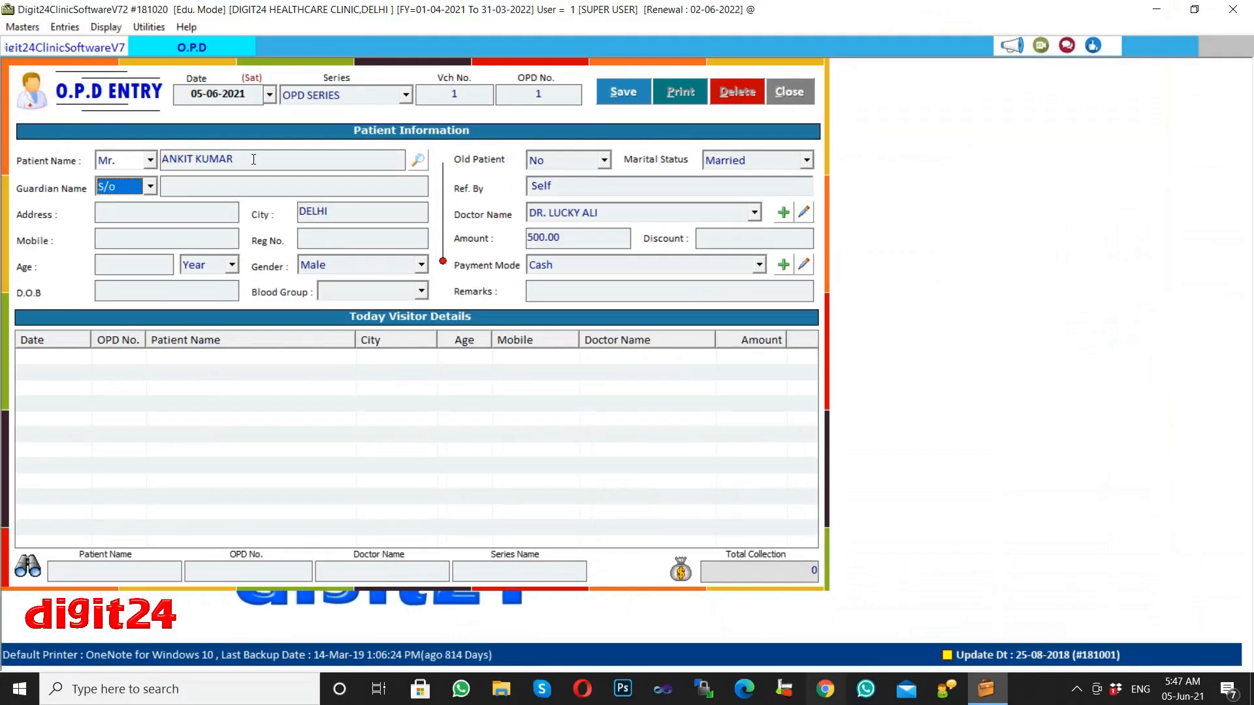
Set the guardian relation to S/o and enter the guardian's name.
left_click(10, 220)
key("Down")
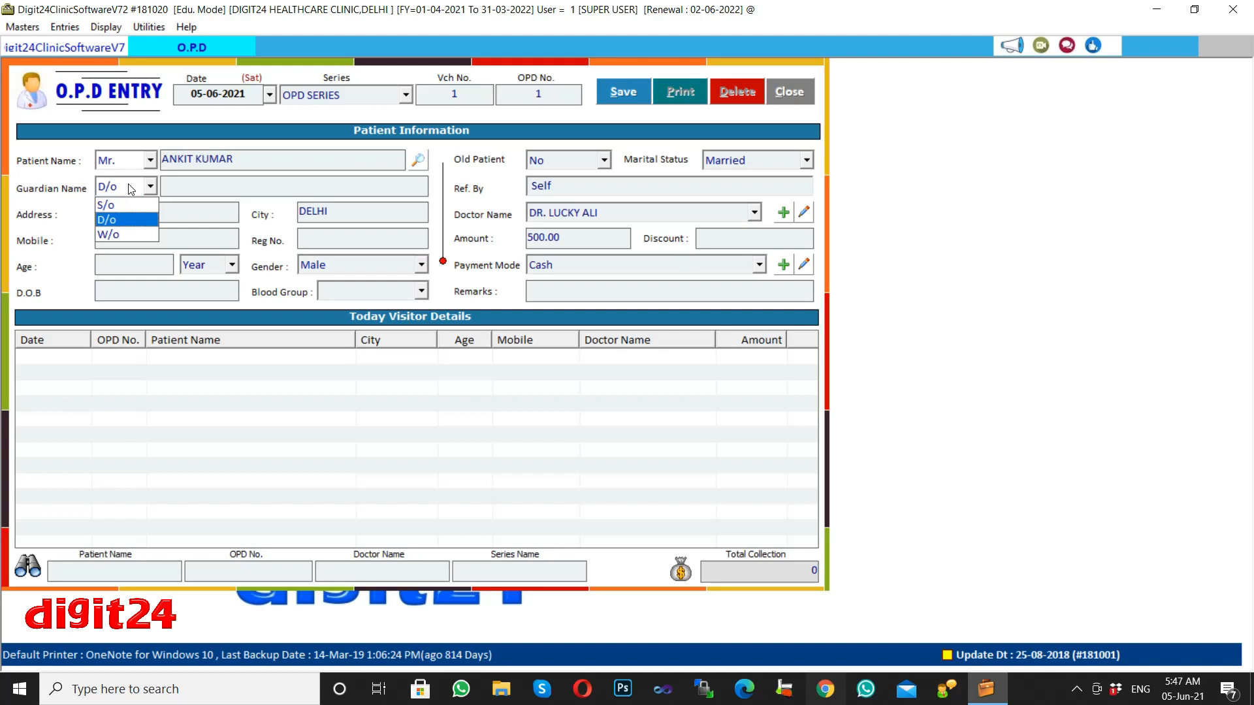
key("Down")
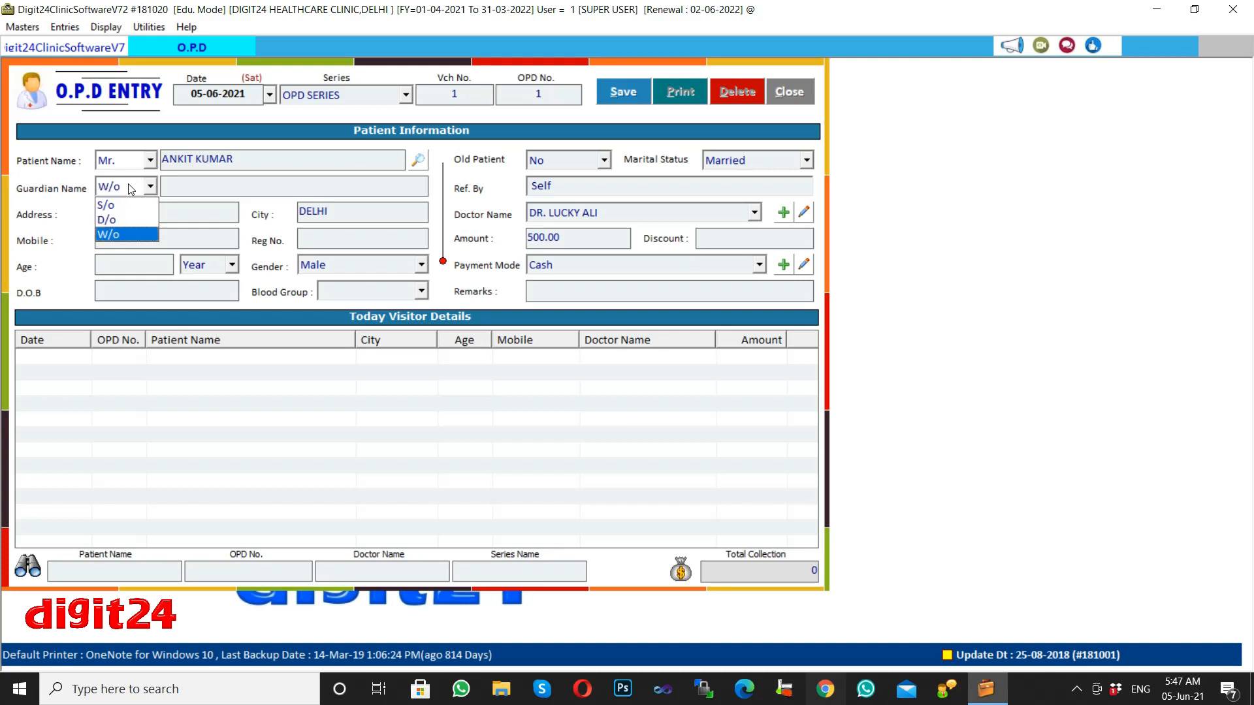
key("Up")
key("Up")
key("Return")
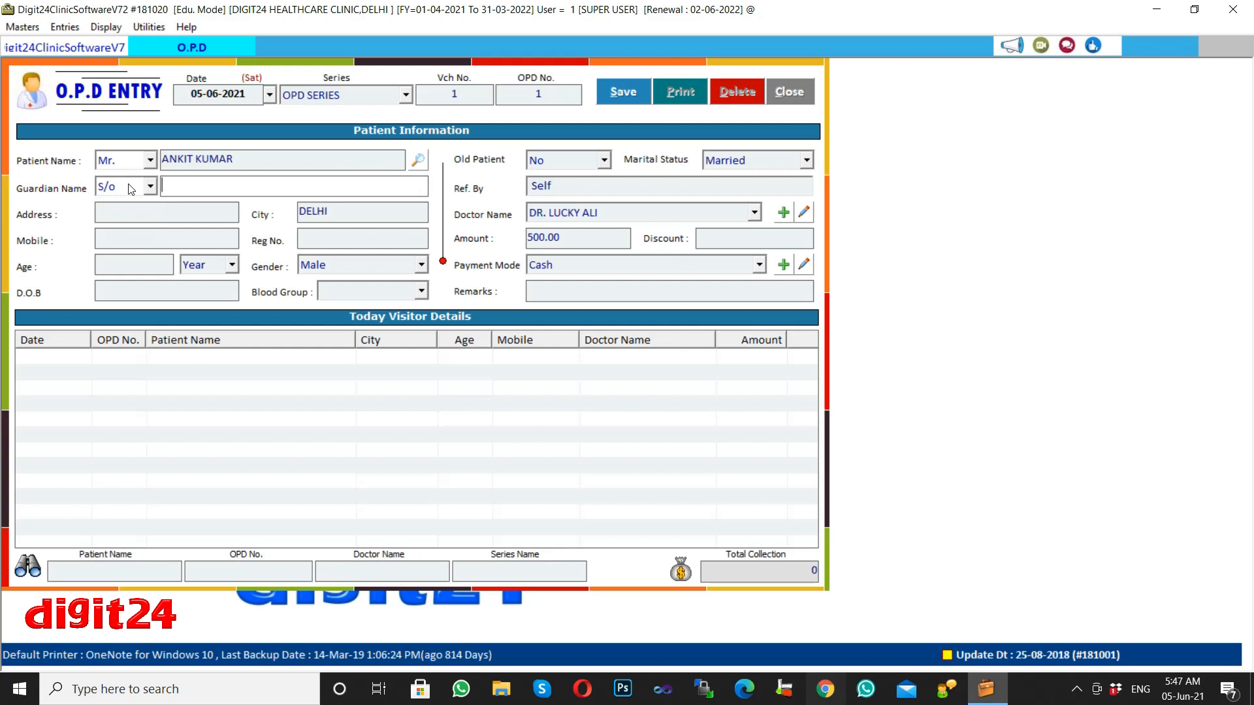
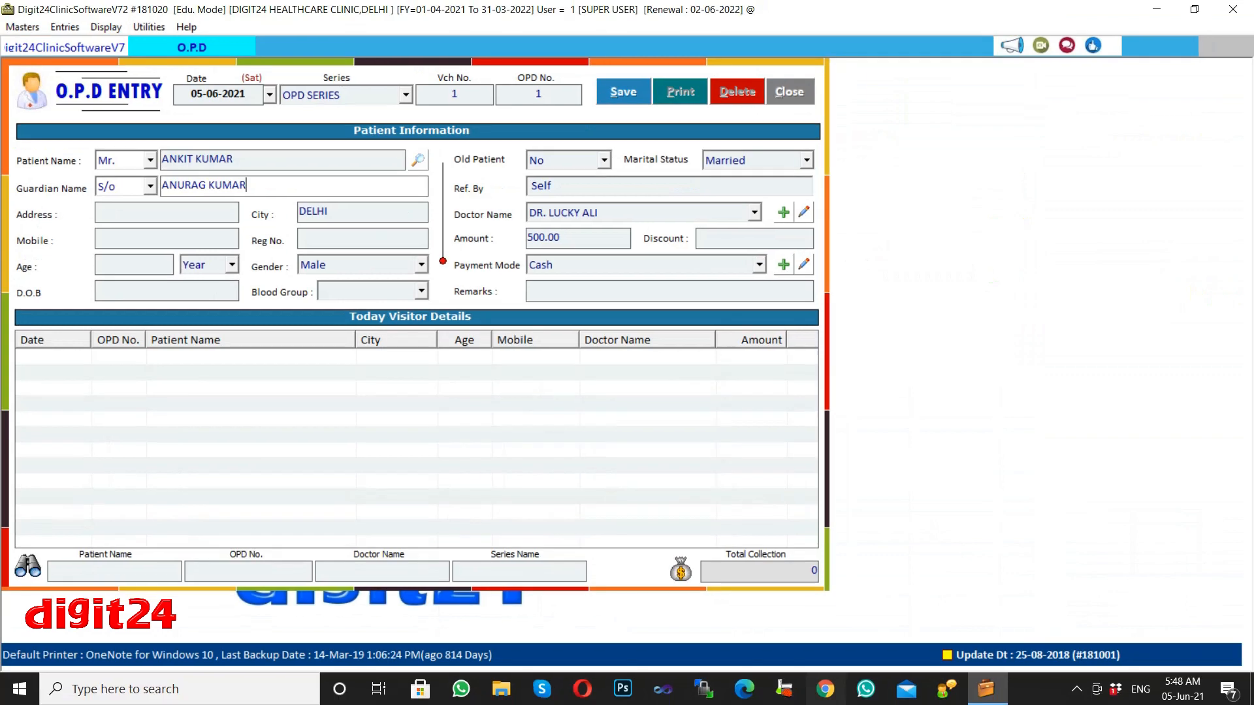
key("Return")
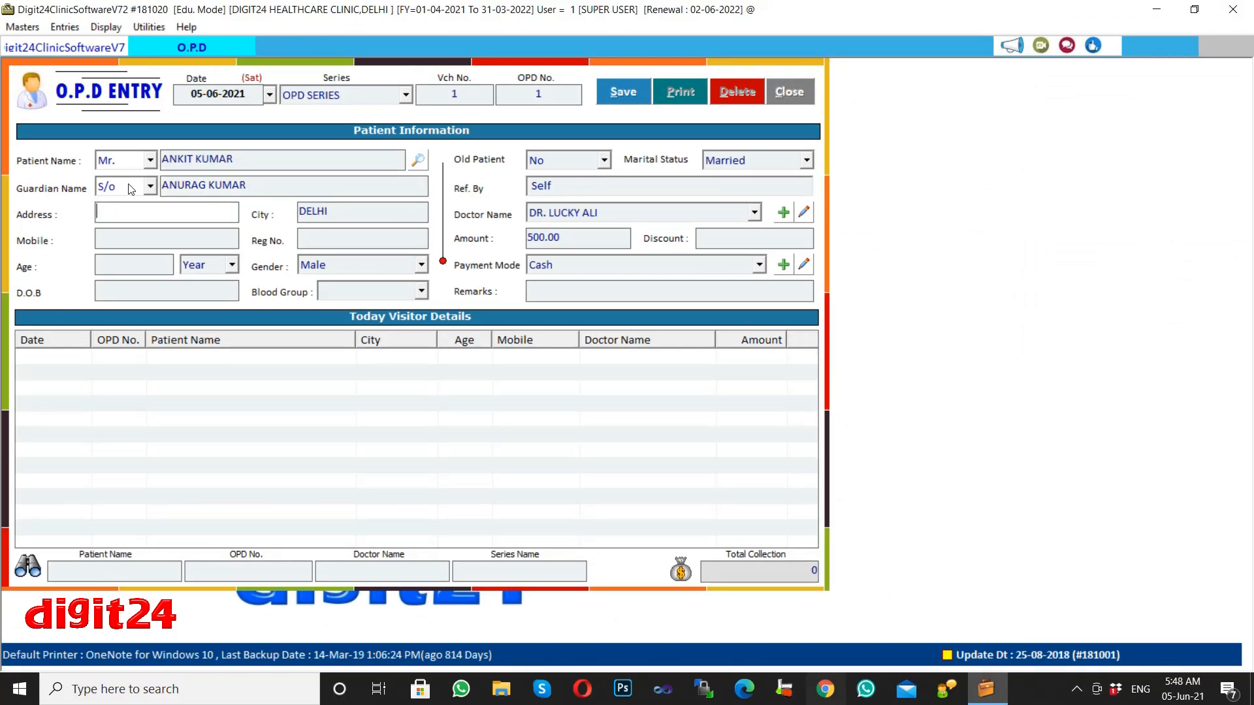
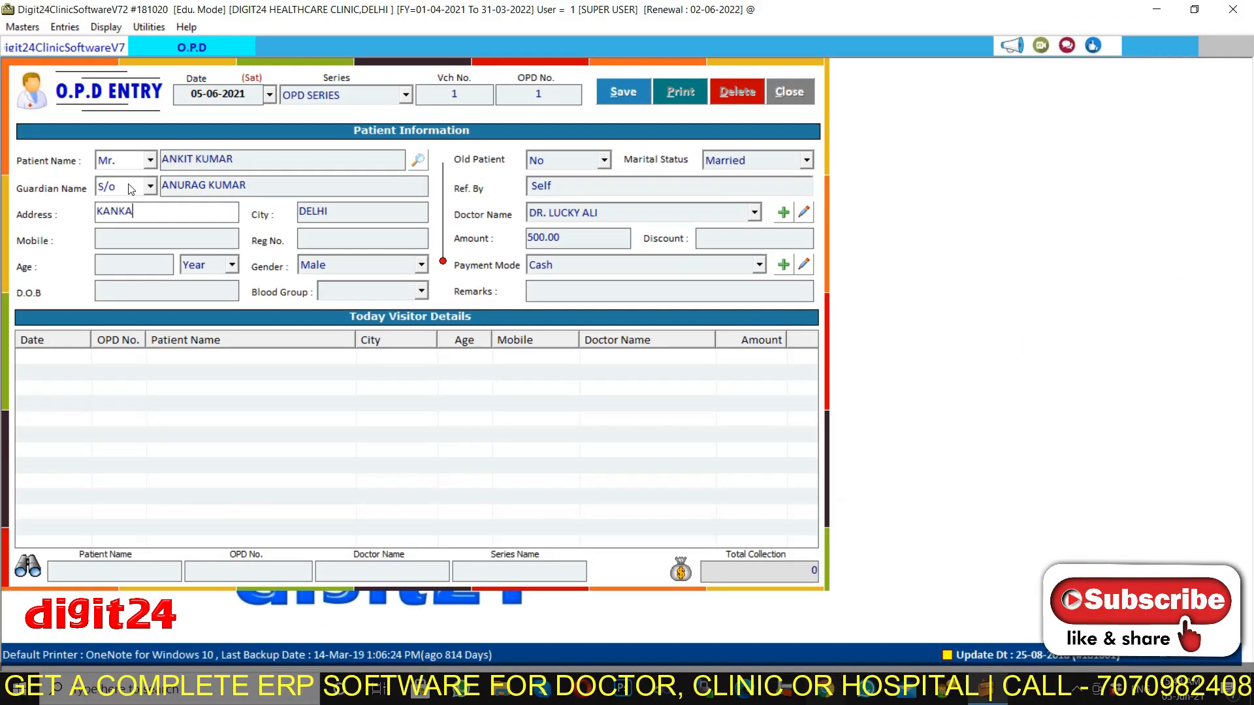
Enter the patient's street address, keep city DELHI, and fill in the mobile number.
key("Return")
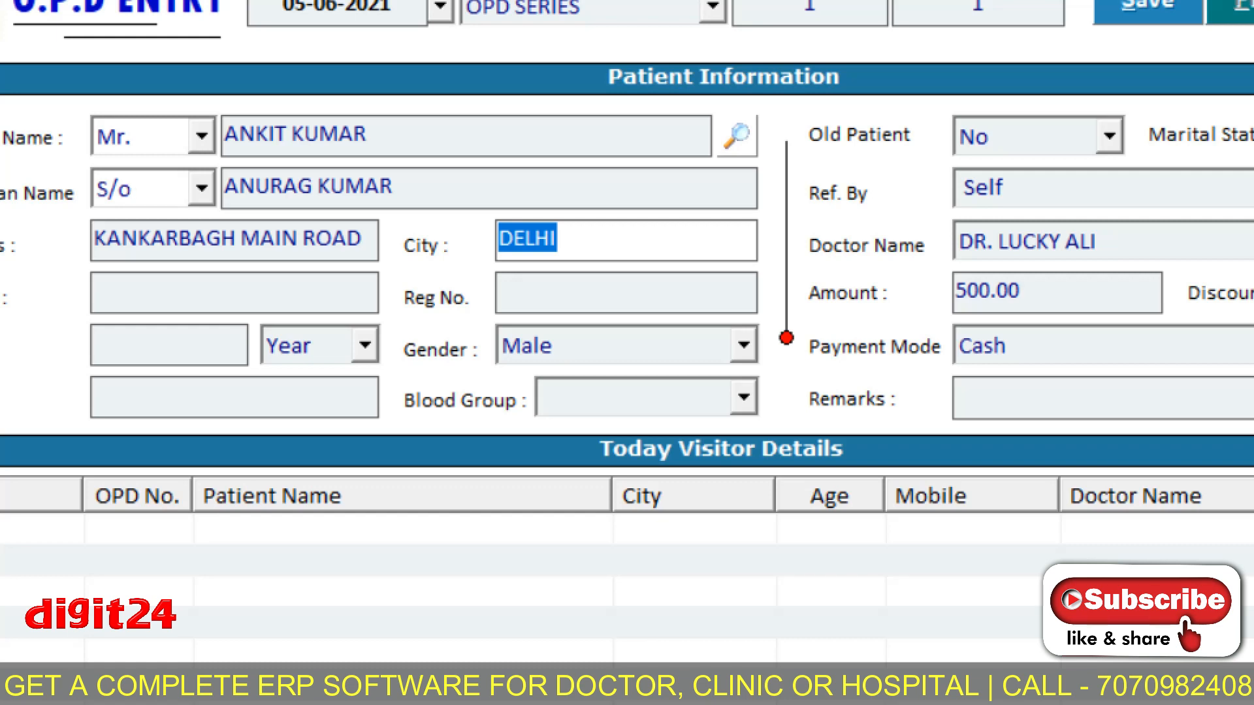
left_click(578, 235)
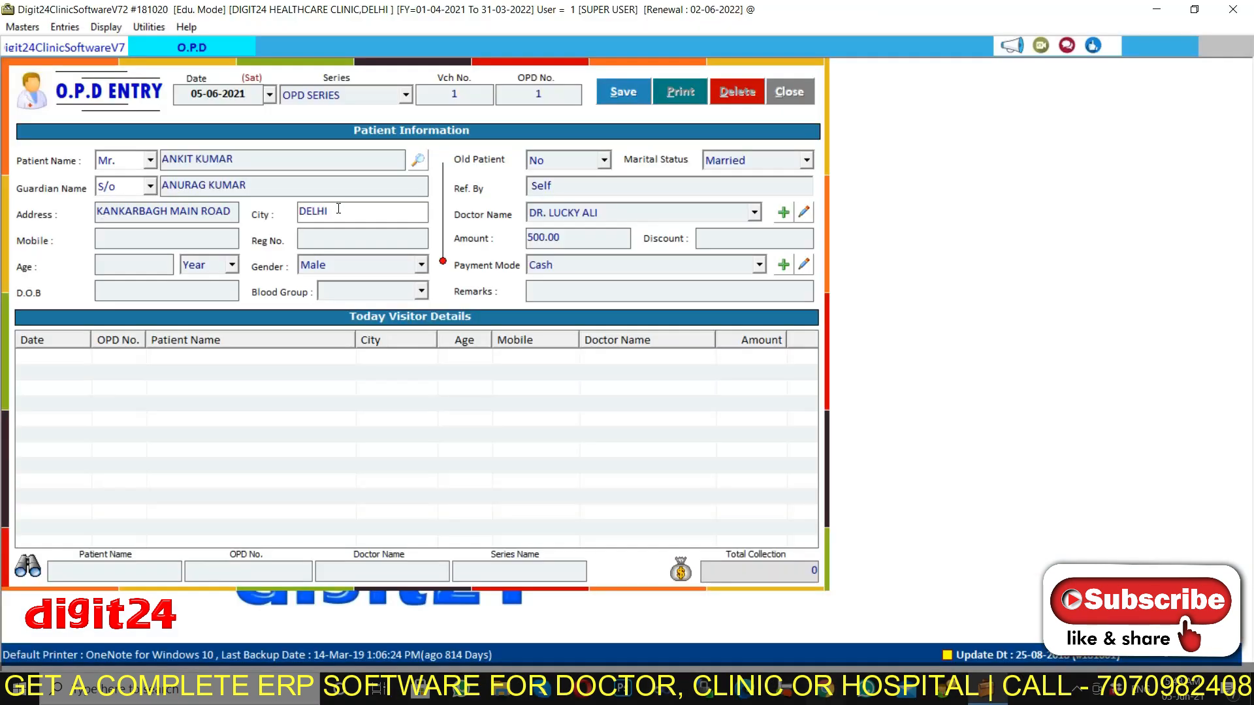
key("Return")
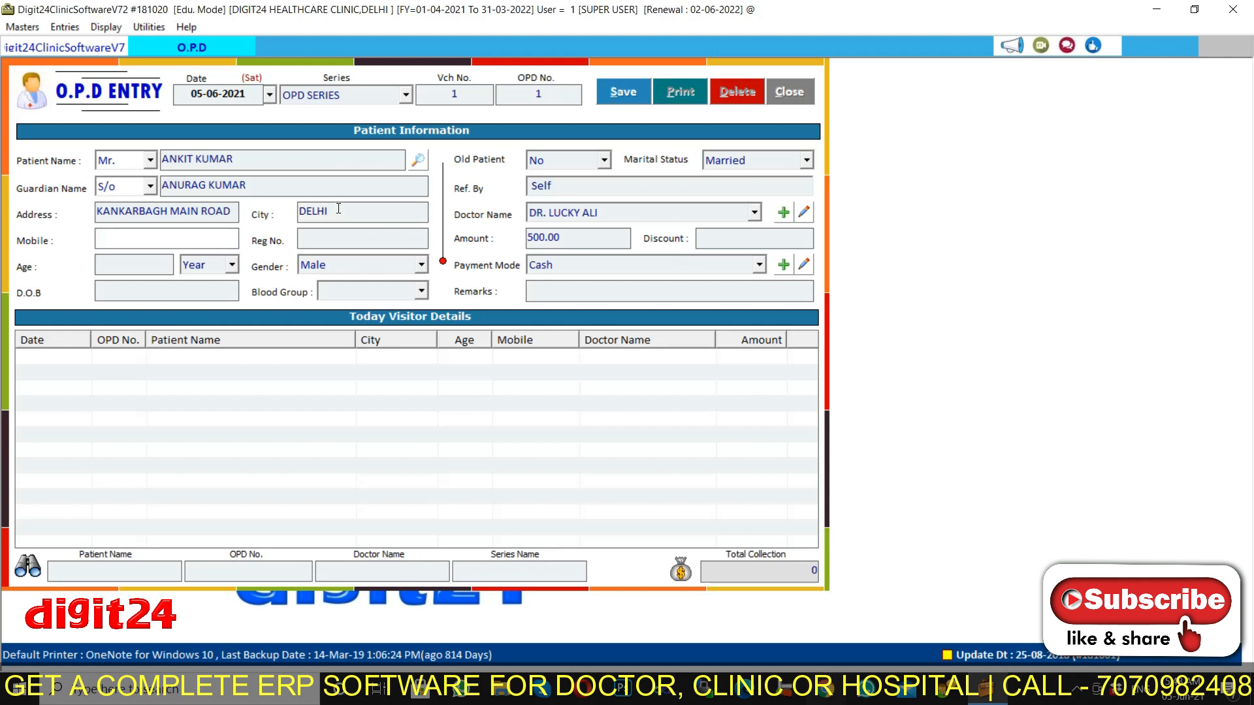
key("Return")
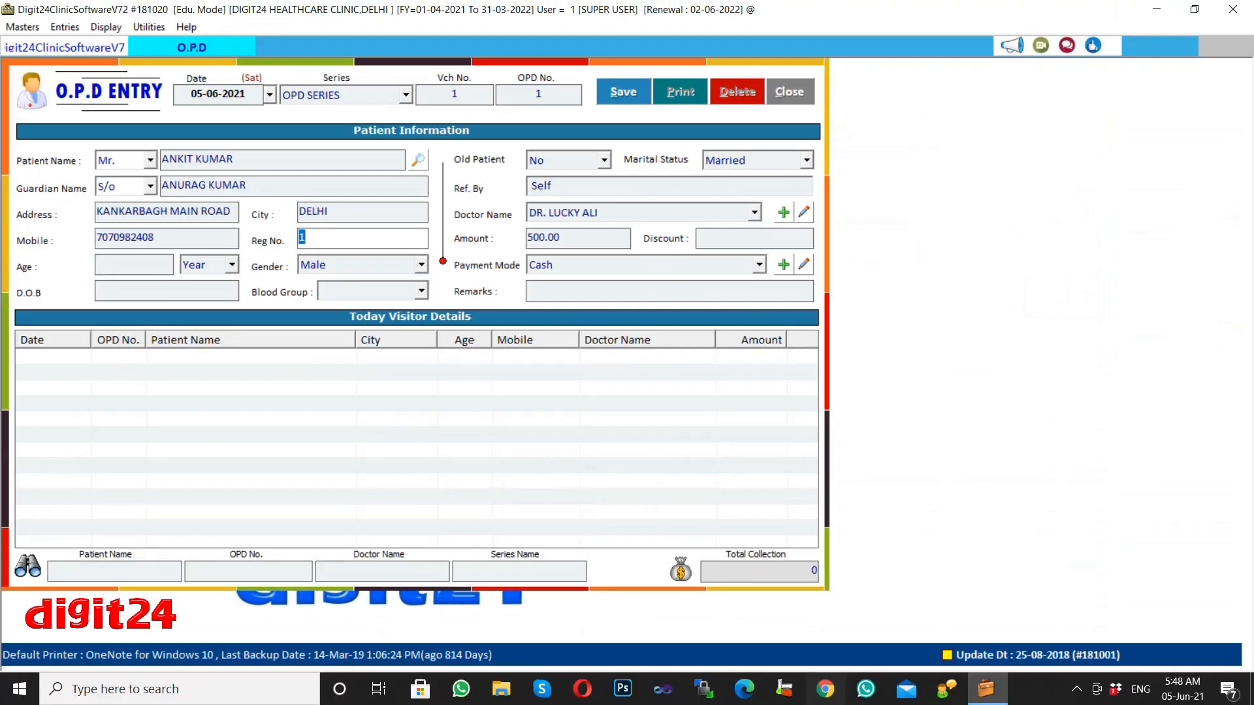
key("Return")
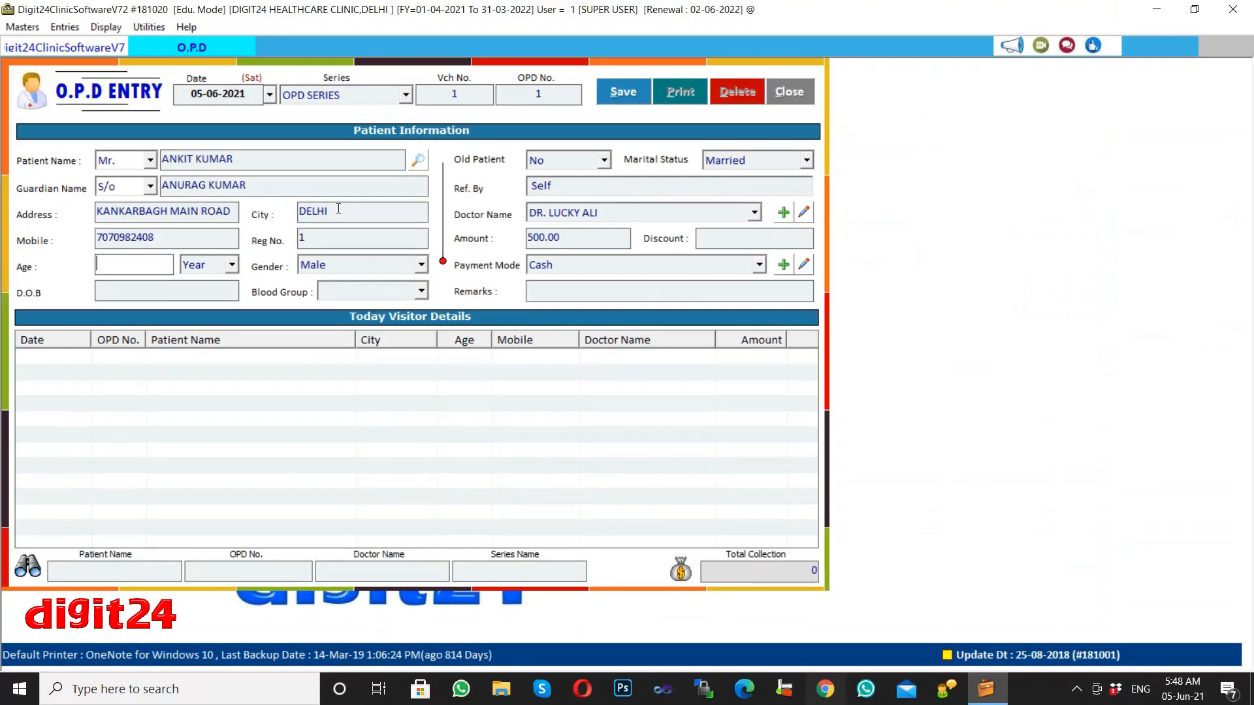
type("20")
key("Return")
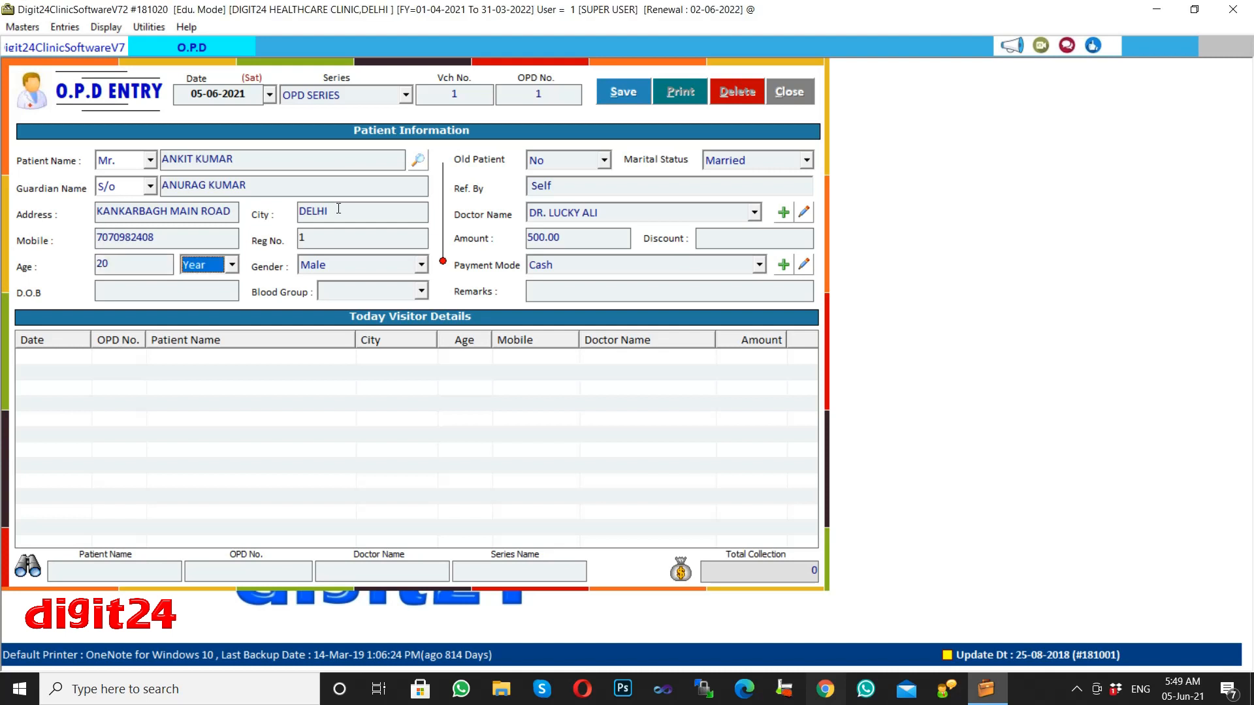
key("Return")
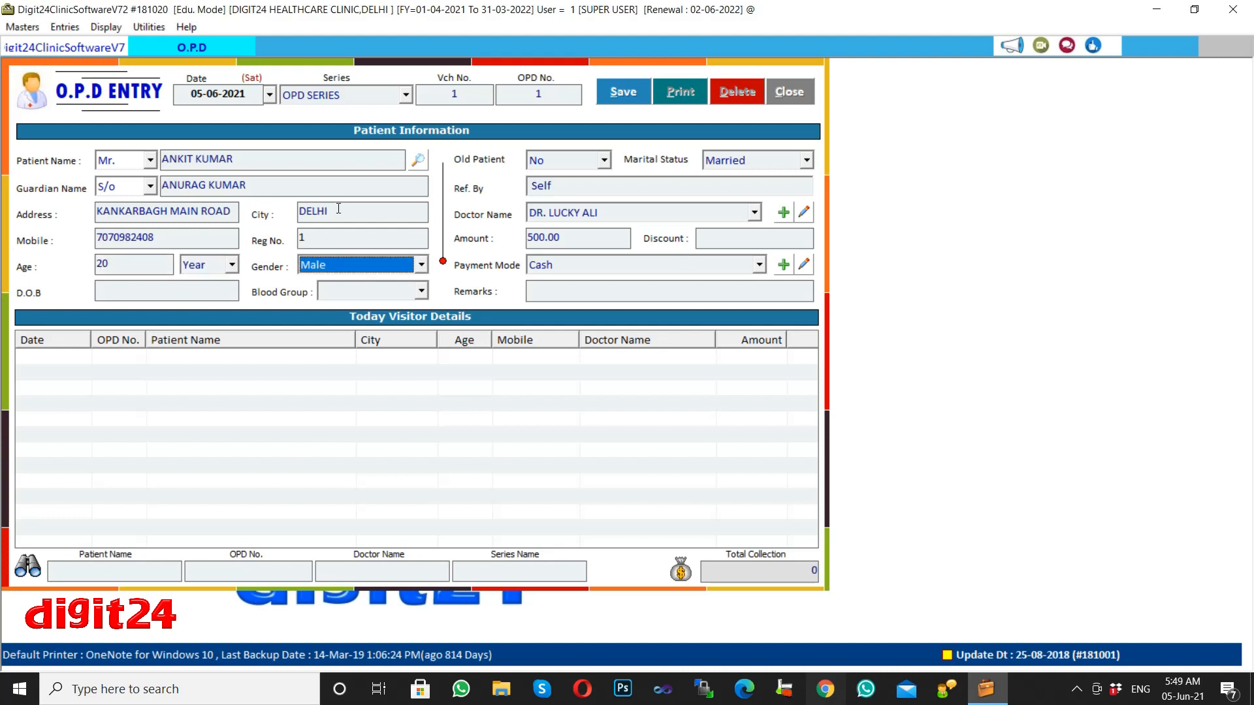
key("Return")
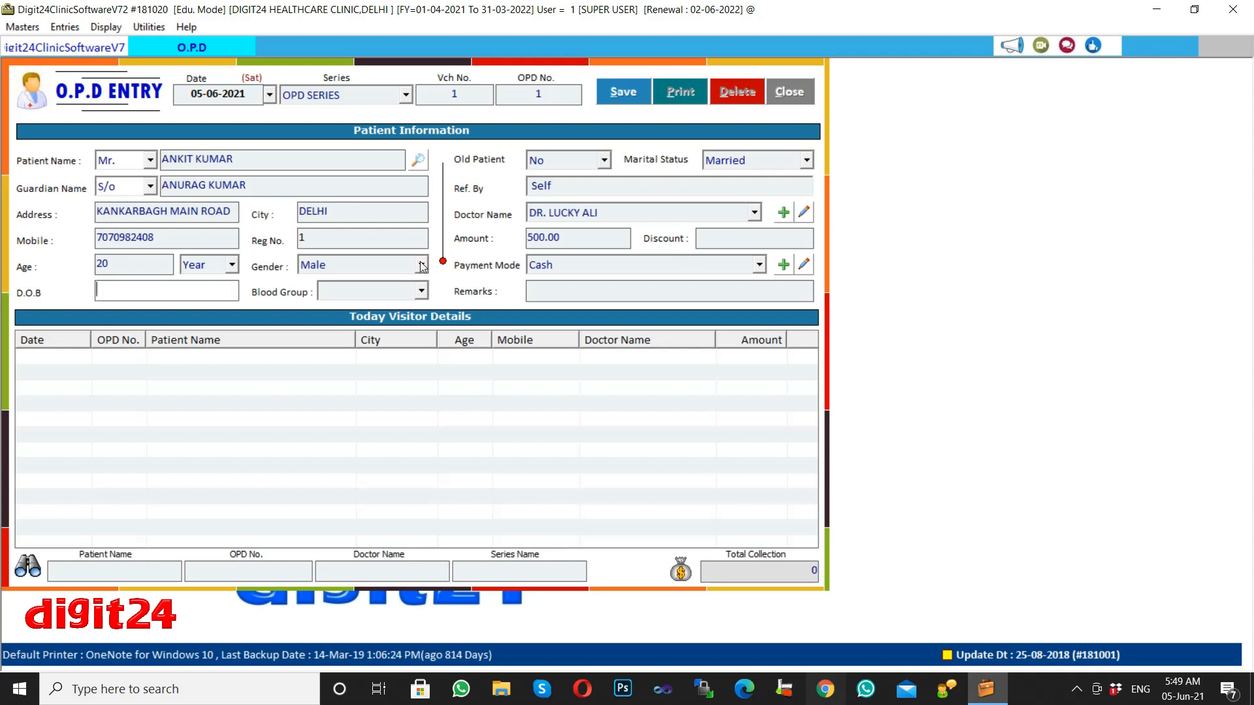
type("12-02-2001")
key("Return")
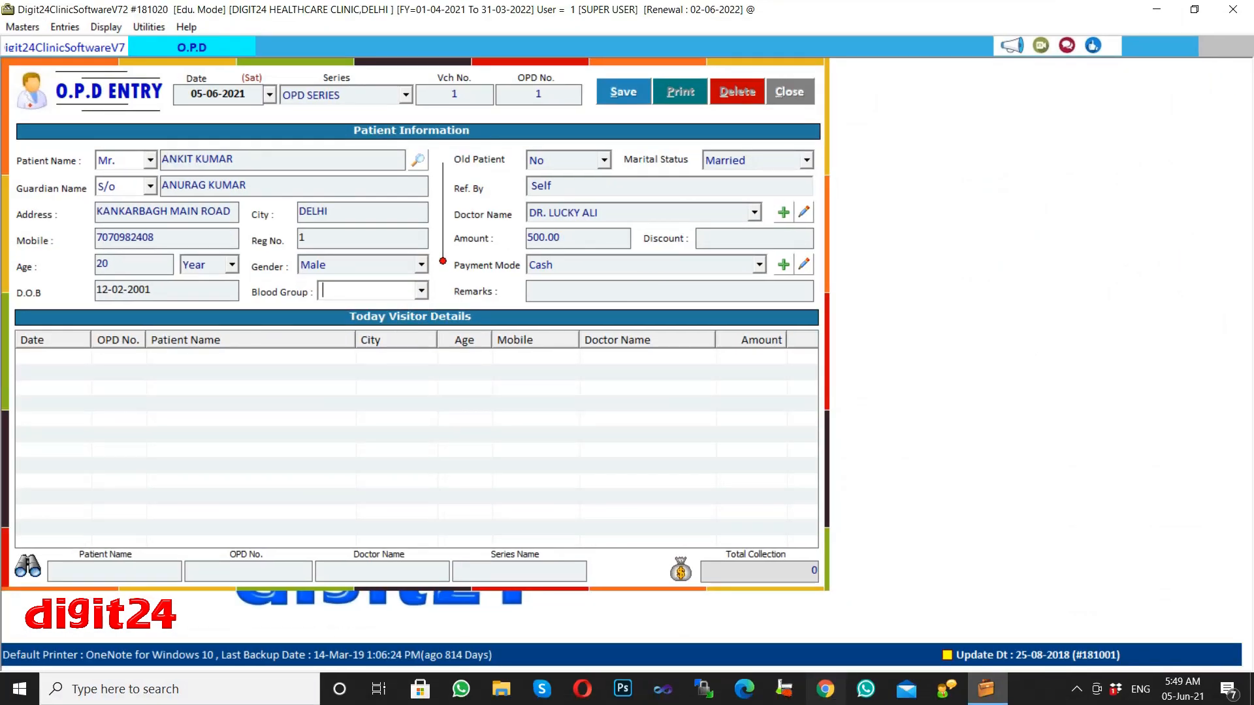
type("B+")
key("Return")
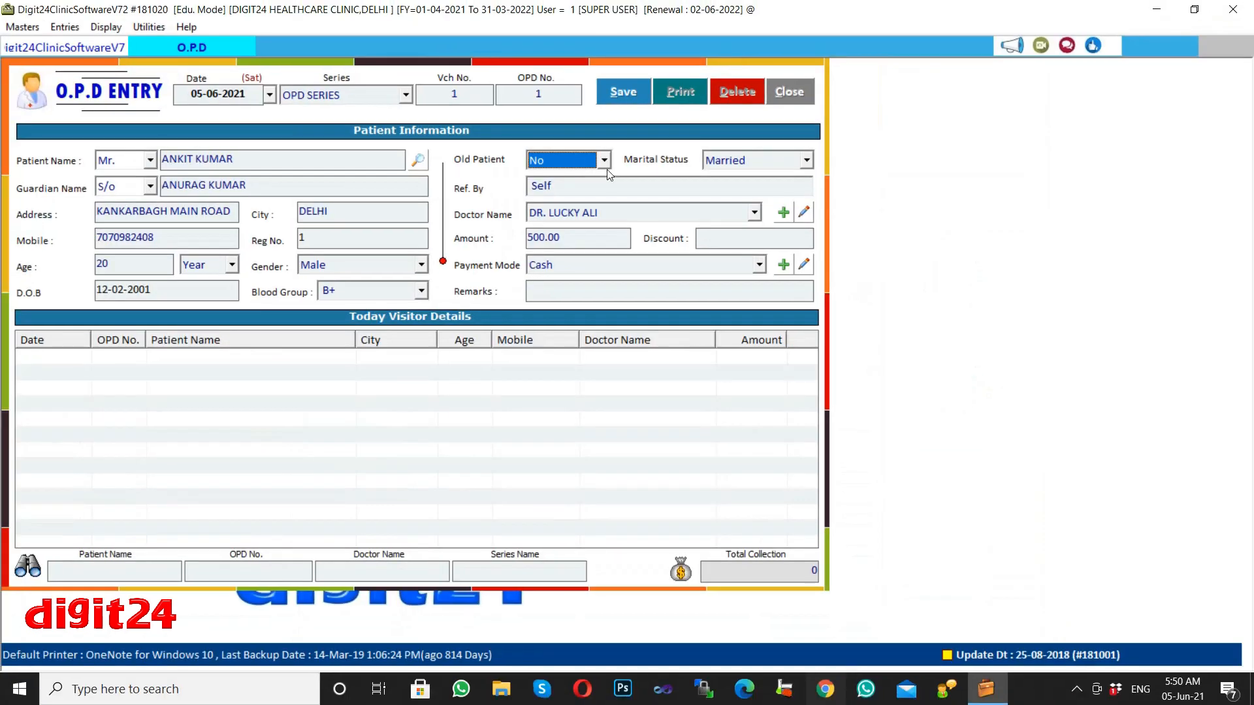
Keep Old Patient as No and Marital Status as Married.
left_click(625, 169)
left_click(605, 163)
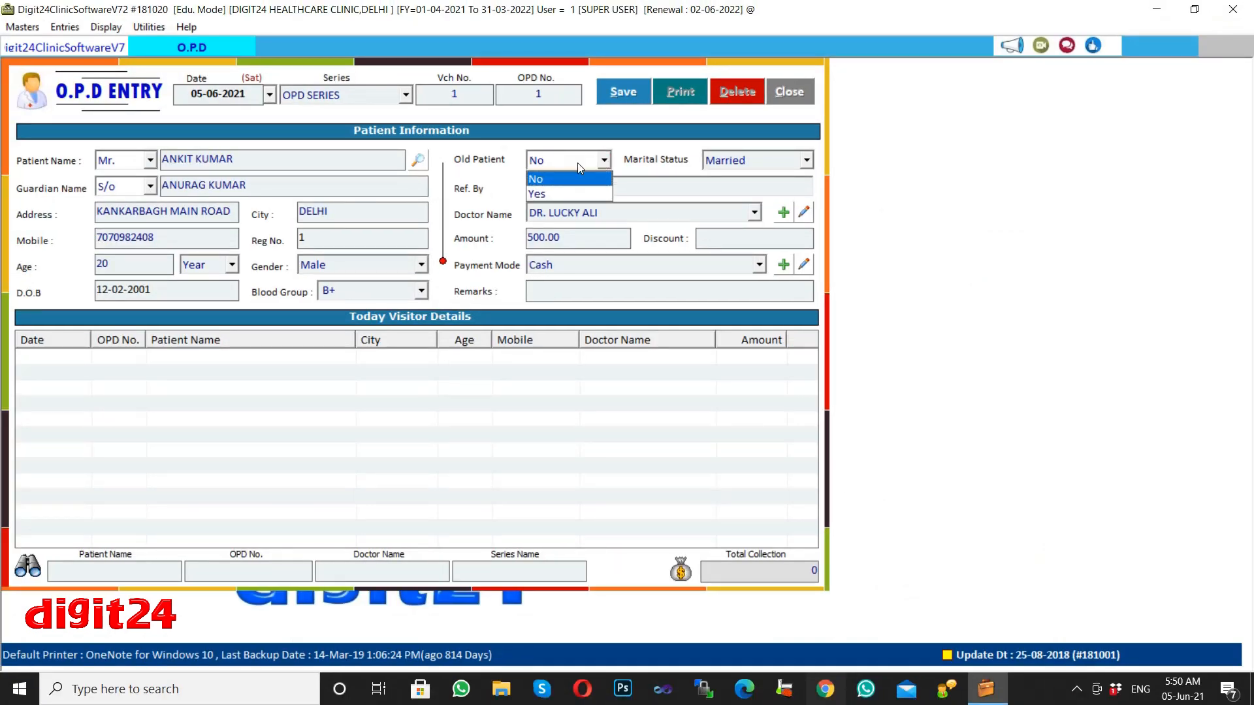
key("Down")
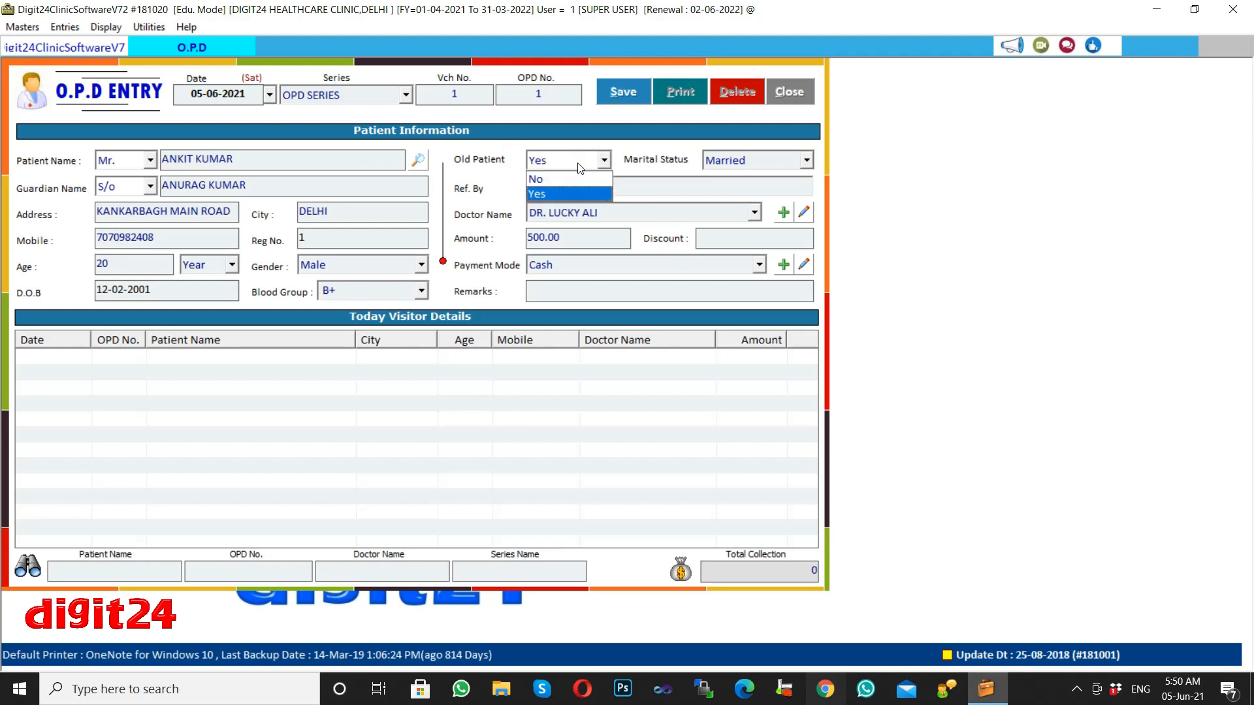
key("Up")
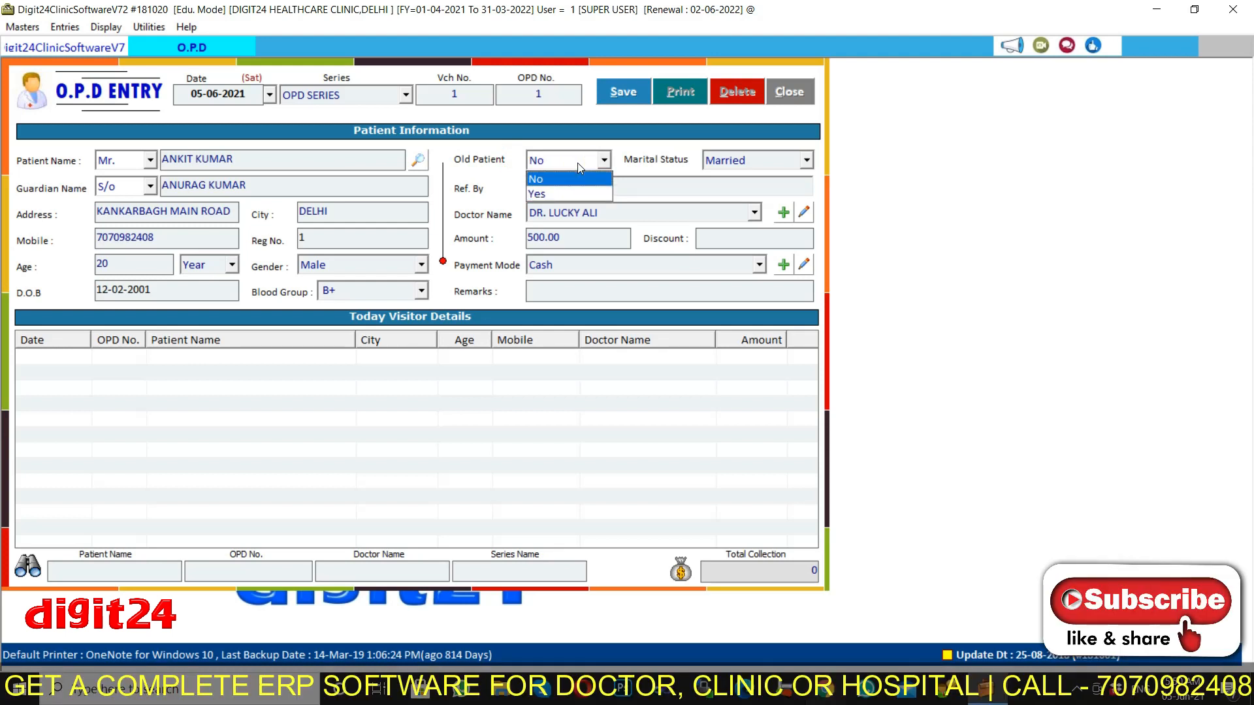
key("Return")
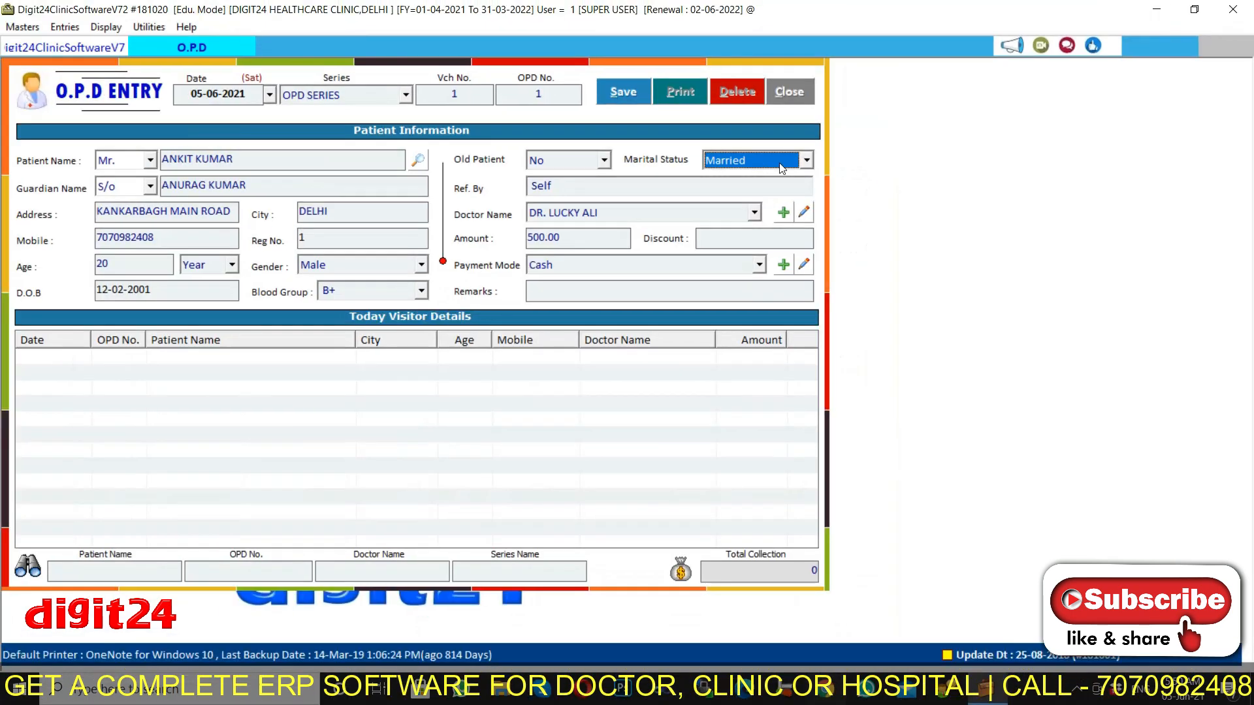
left_click(822, 164)
key("Down")
key("Up")
key("Return")
Clear Self from Ref. By and choose SELF as the doctor.
key("BackSpace")
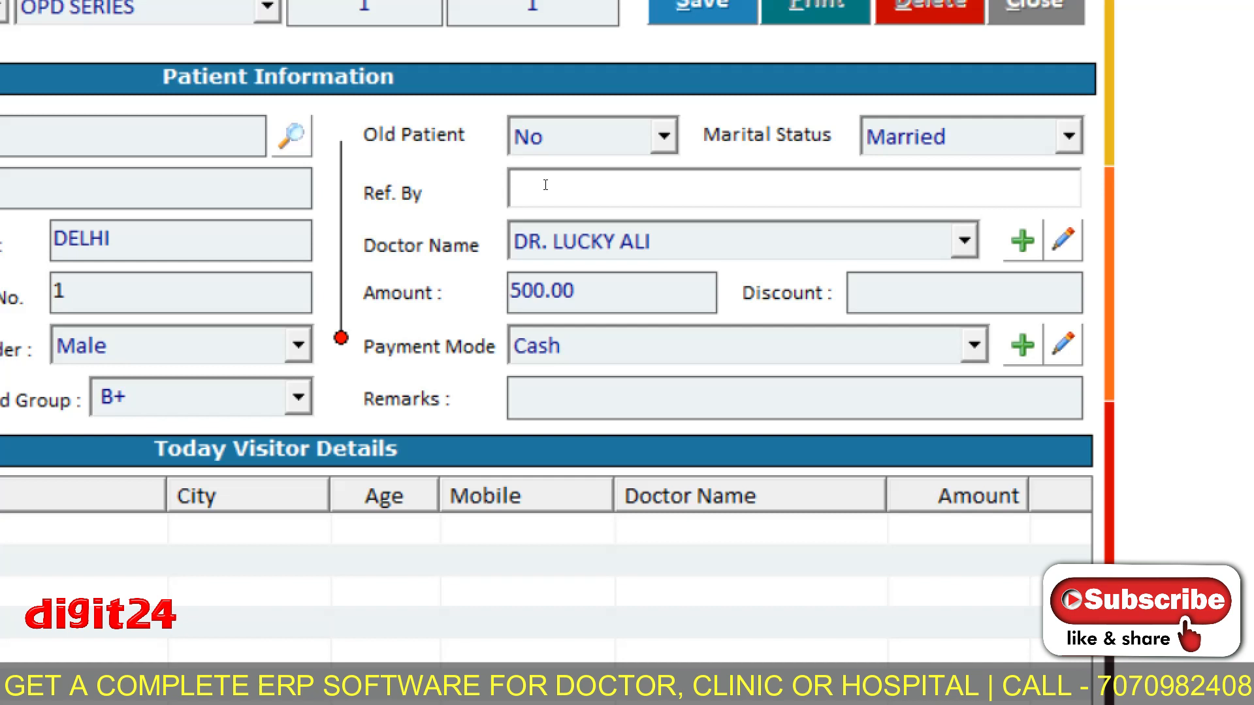
left_click(545, 185)
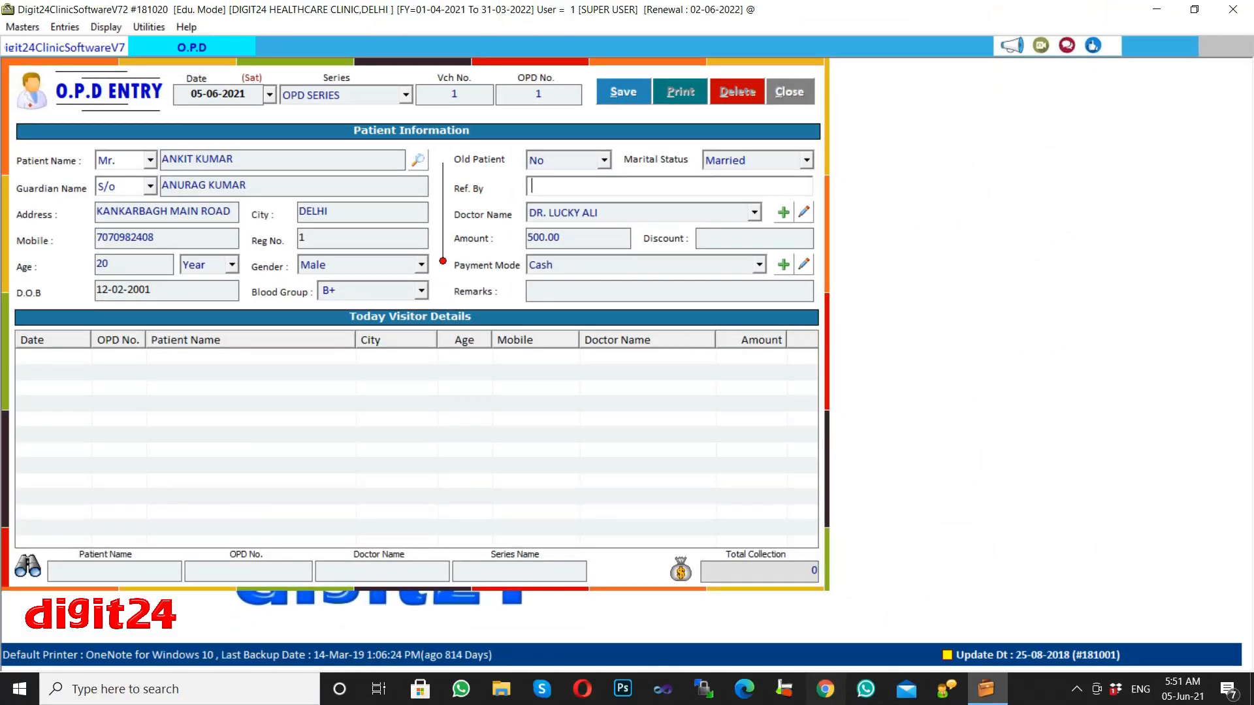
key("Return")
key("Down")
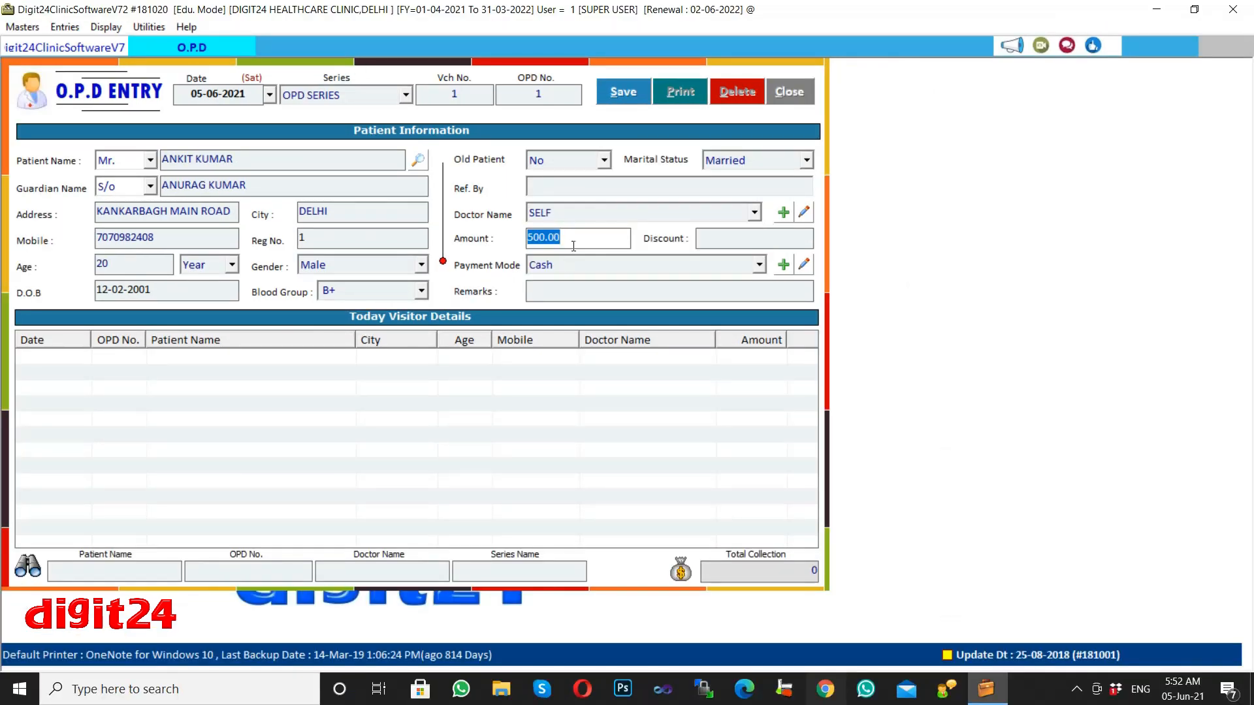
left_click(576, 246)
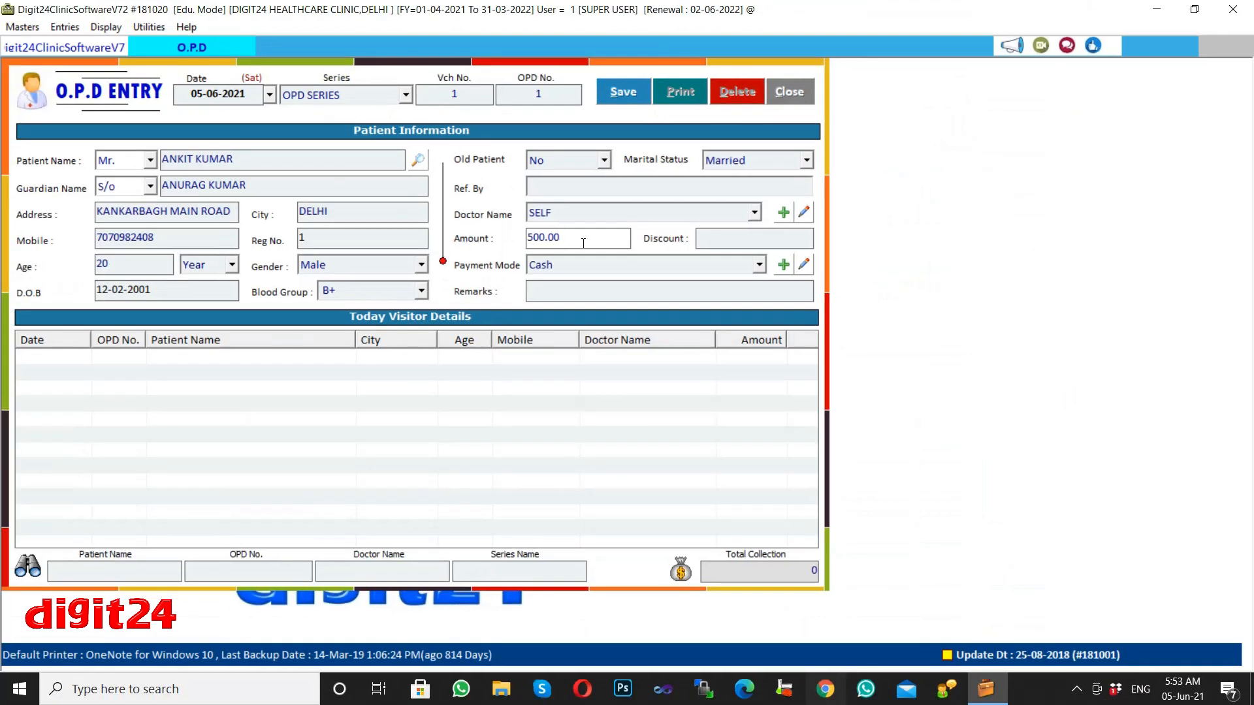
left_click(583, 242)
left_click(718, 237)
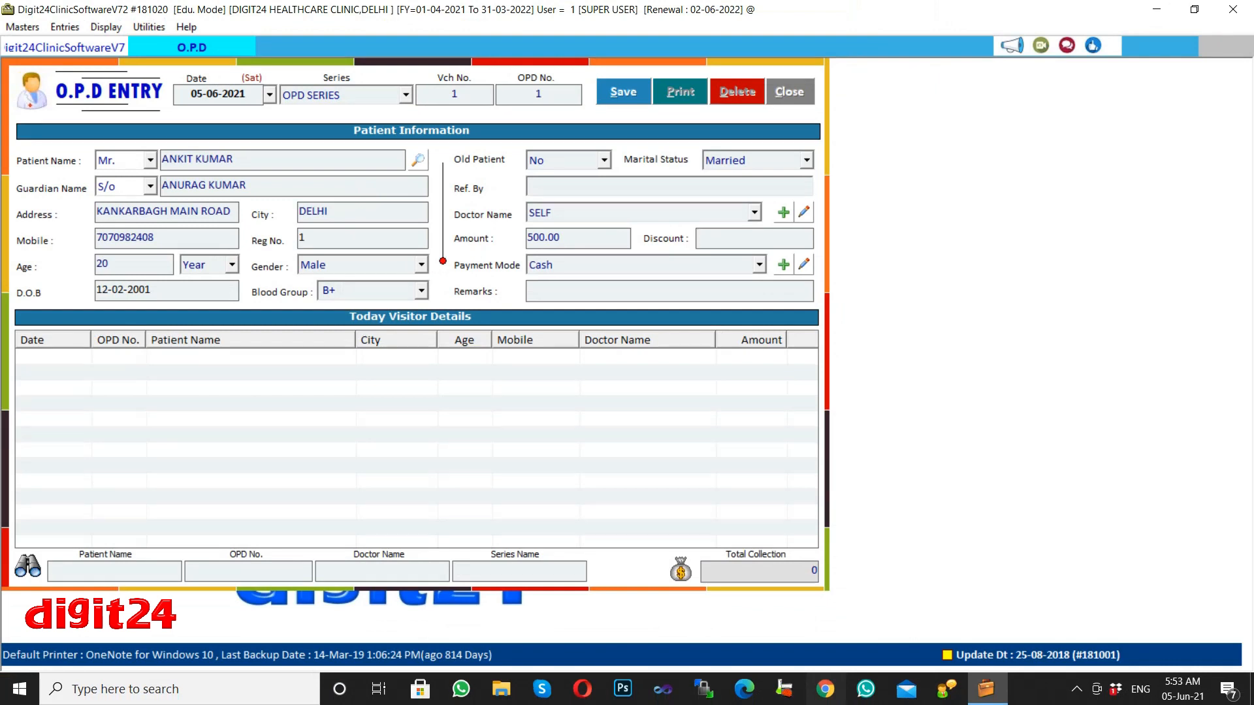
type("100")
key("BackSpace")
key("BackSpace")
key("BackSpace")
key("Tab")
left_click(562, 268)
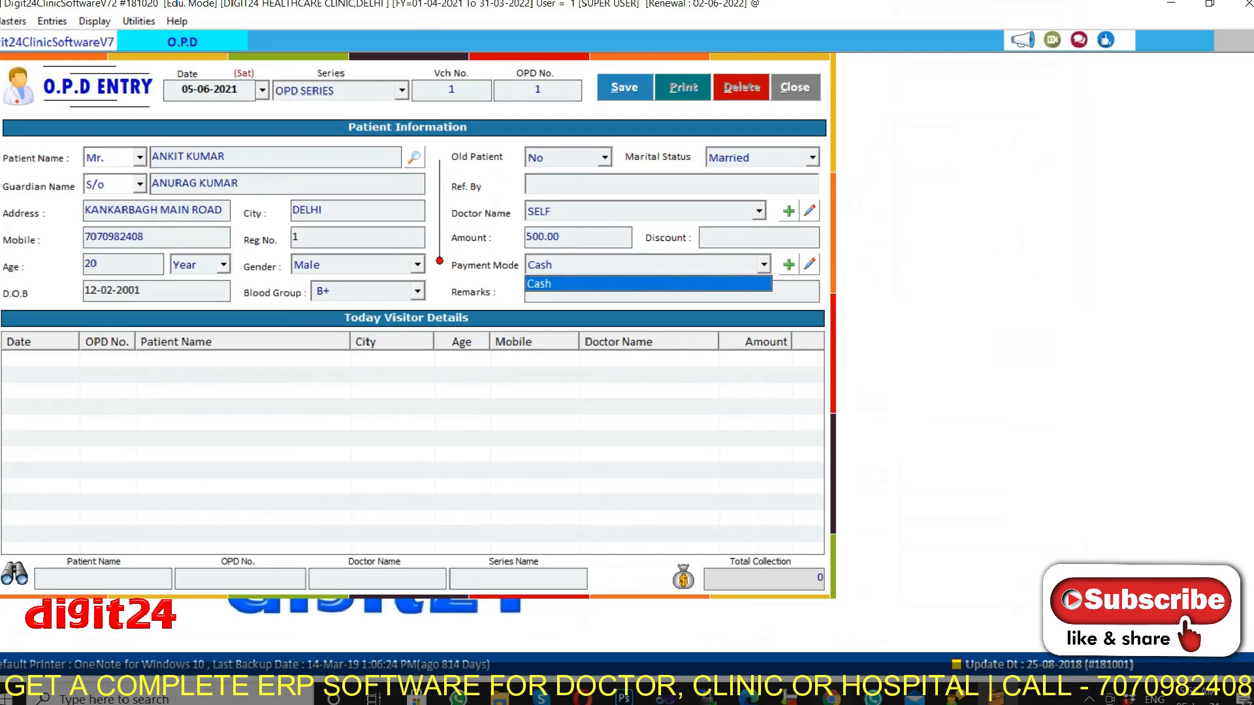
left_click(563, 270)
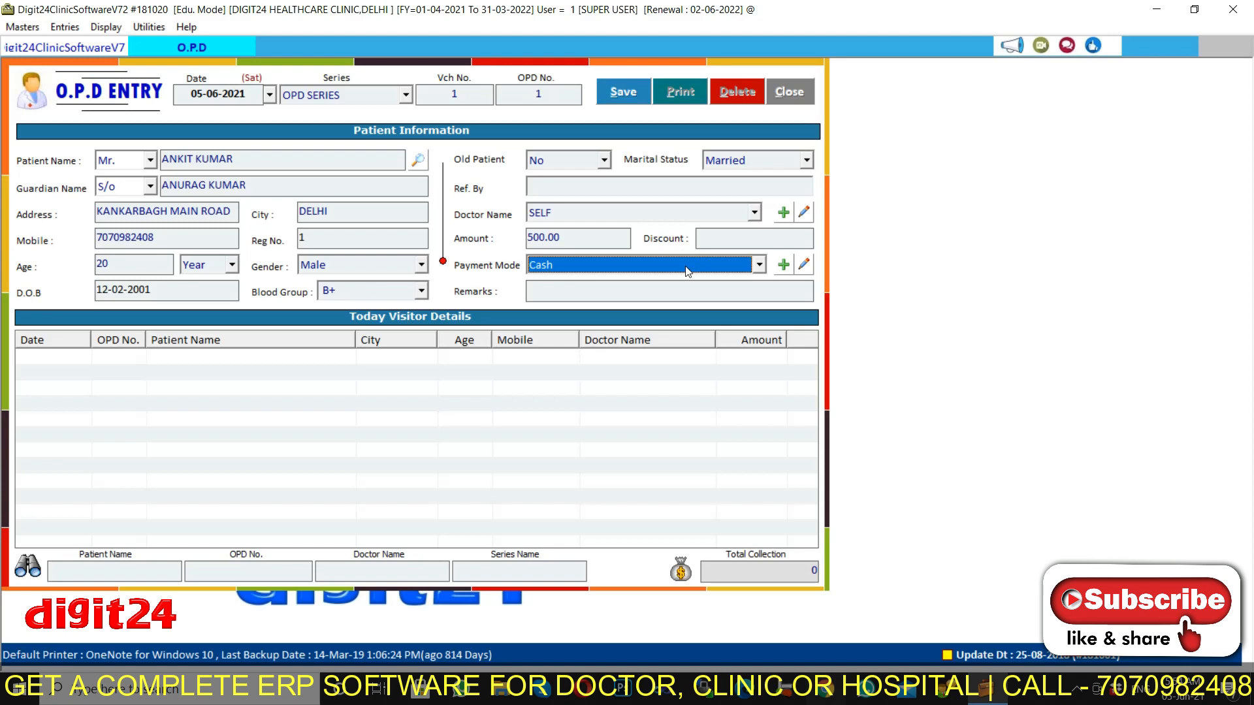
key("Return")
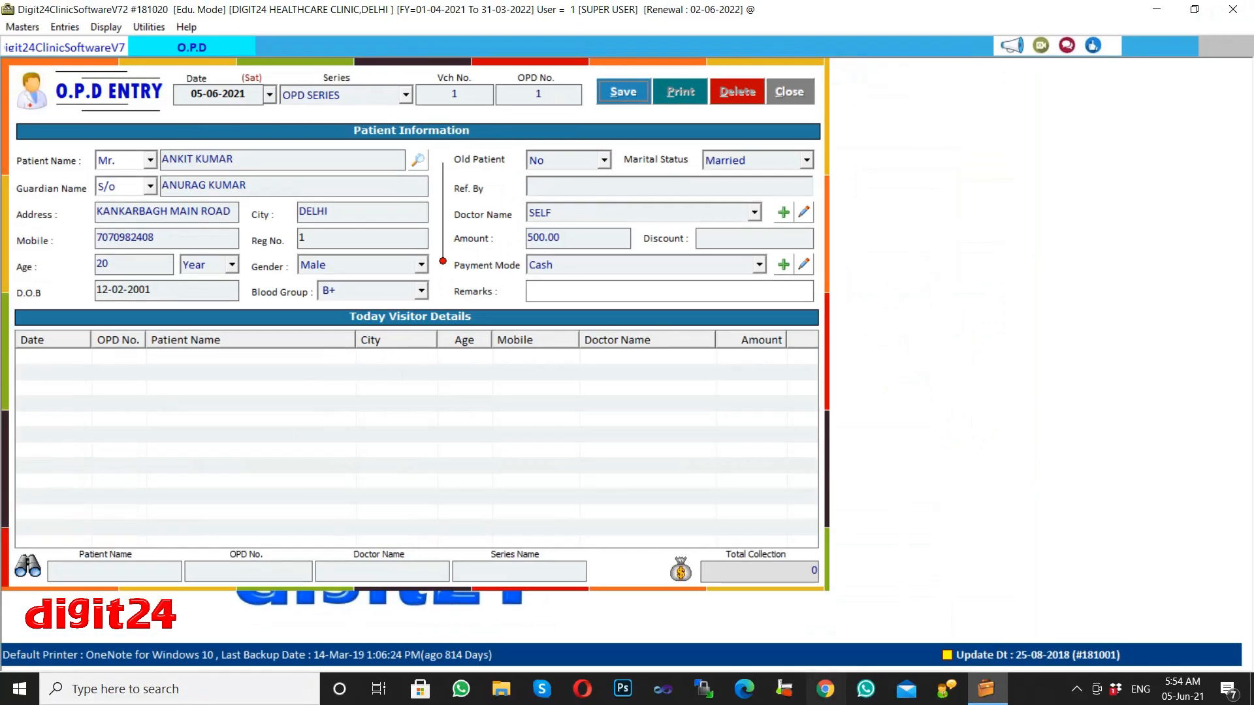
Save the OPD entry and acknowledge the 'O.P.D Entry Saved' message.
left_click(618, 98)
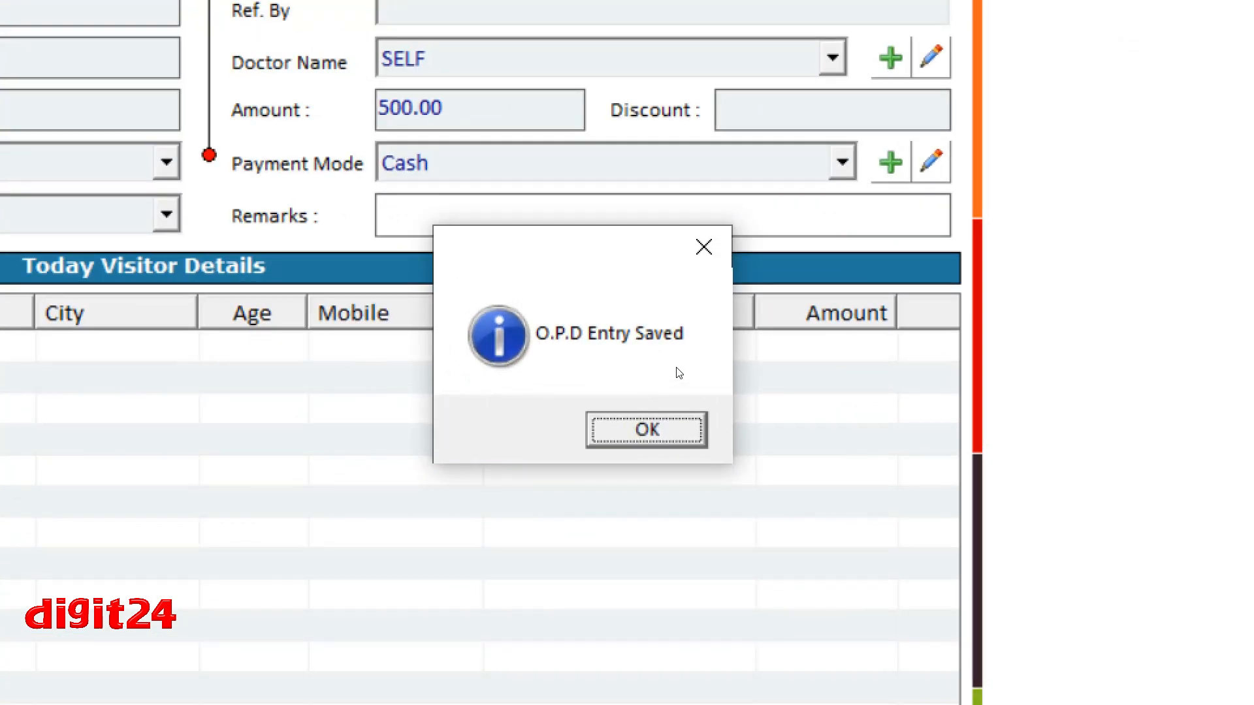
key("Return")
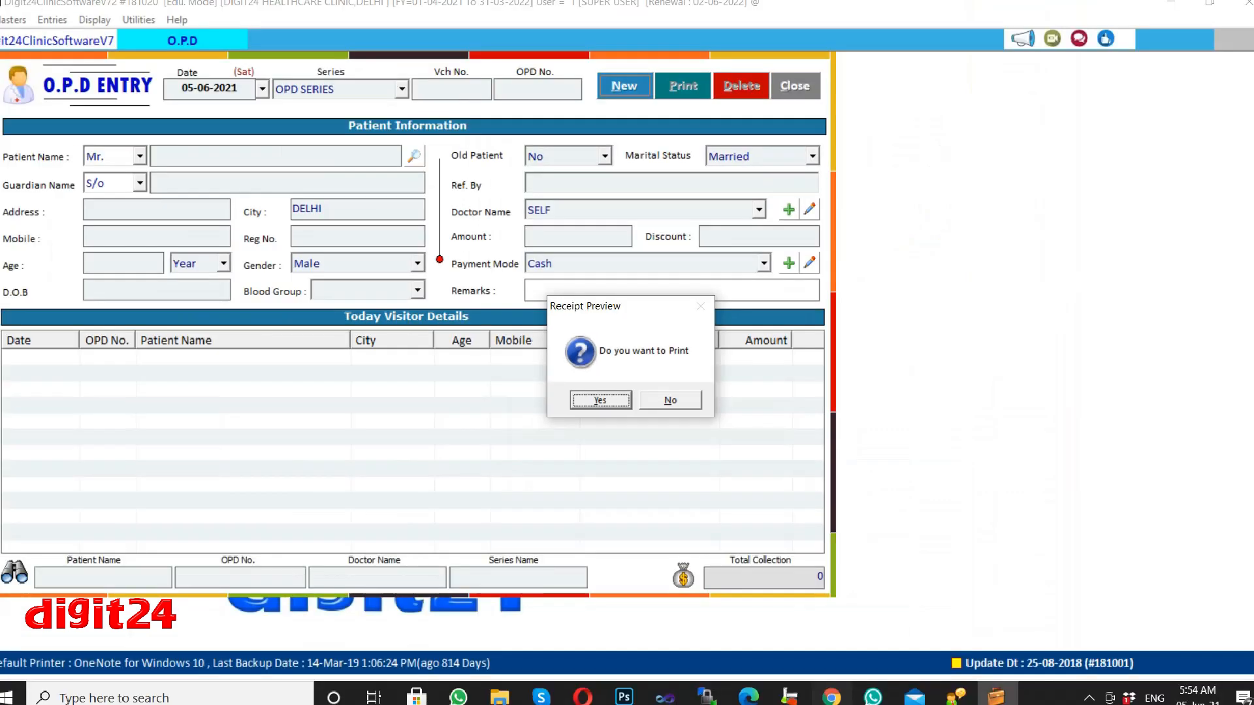
Accept the receipt print prompt, then close the OPD Slip preview.
left_click(619, 477)
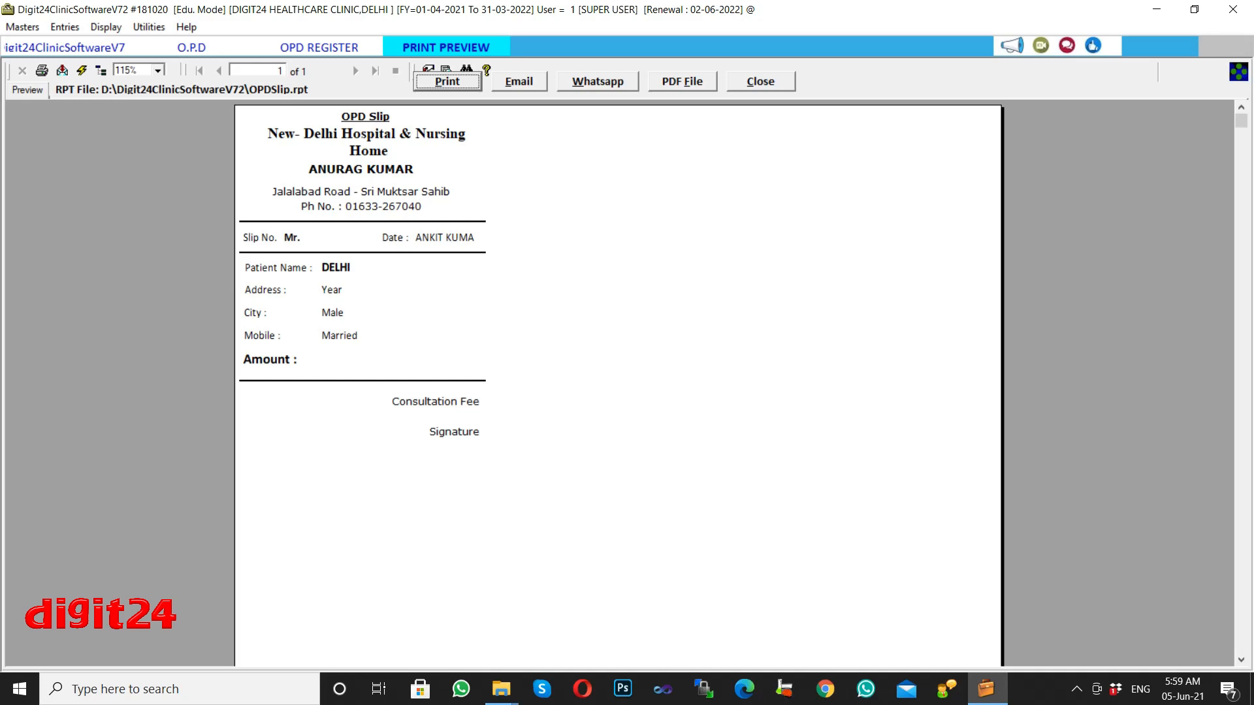
key("Tab")
key("Tab")
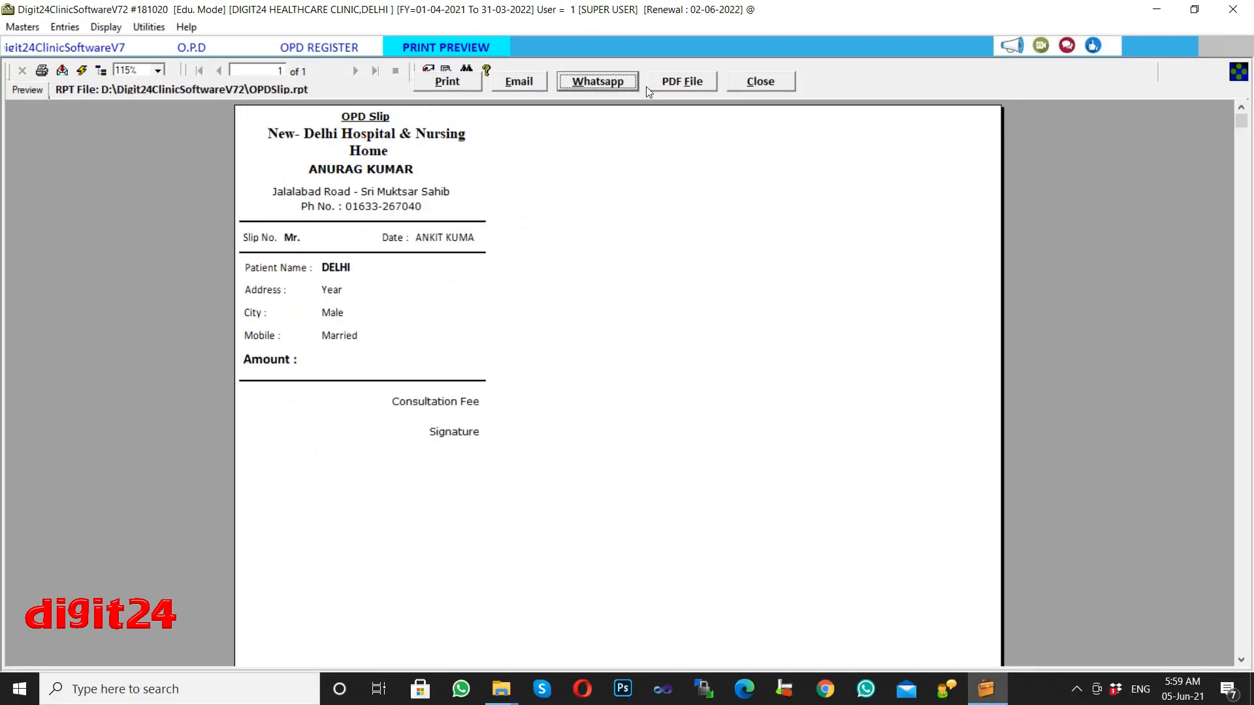
left_click(757, 88)
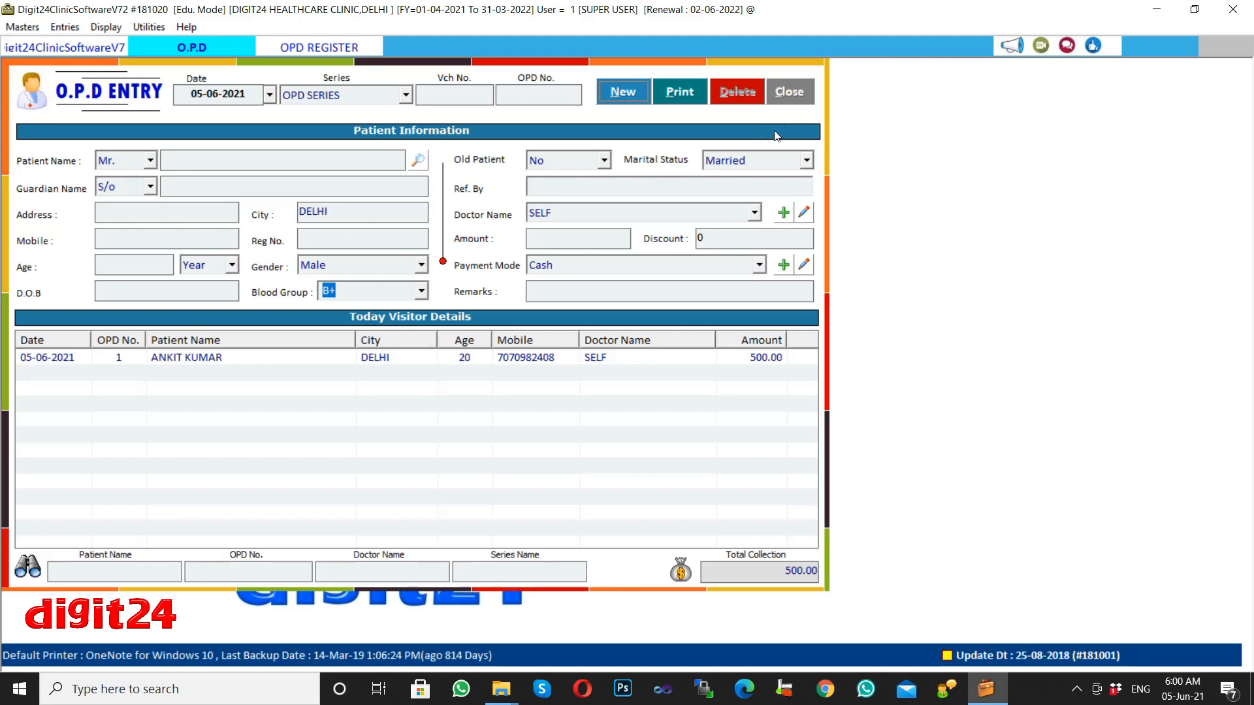
Close the O.P.D ENTRY form and open Entries > Patient Entry.
left_click(789, 92)
left_click(62, 28)
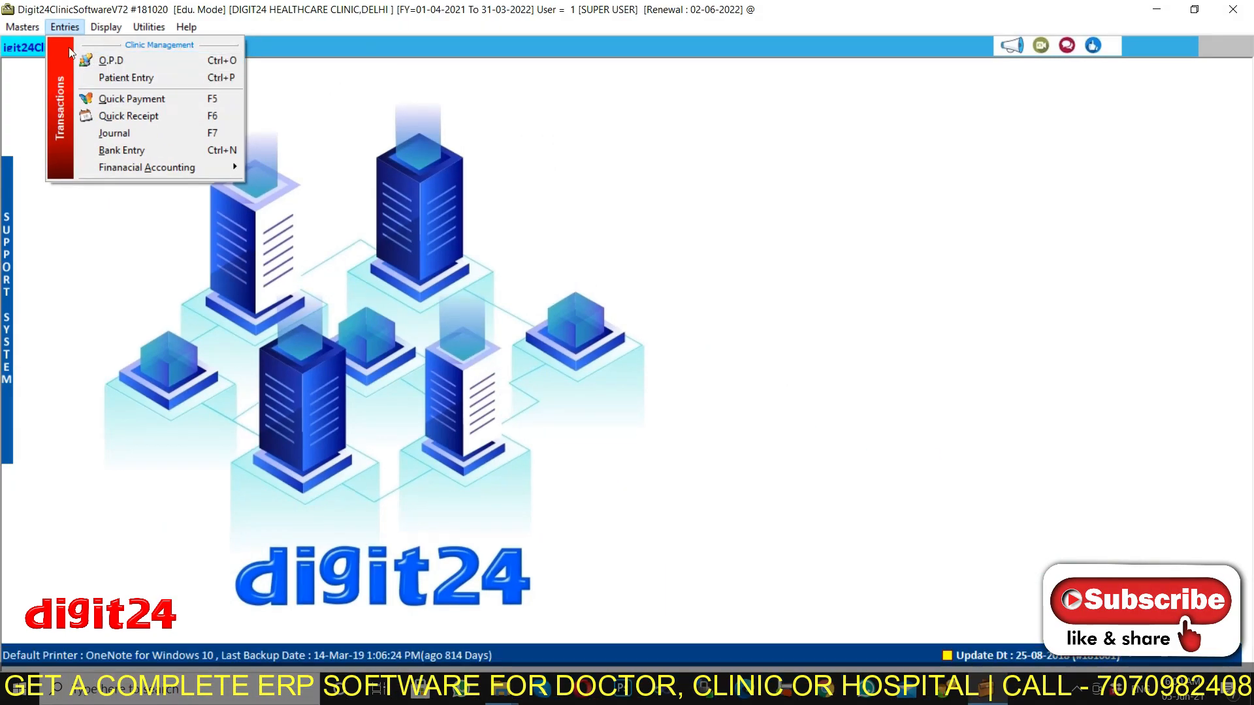
left_click(65, 31)
left_click(65, 31)
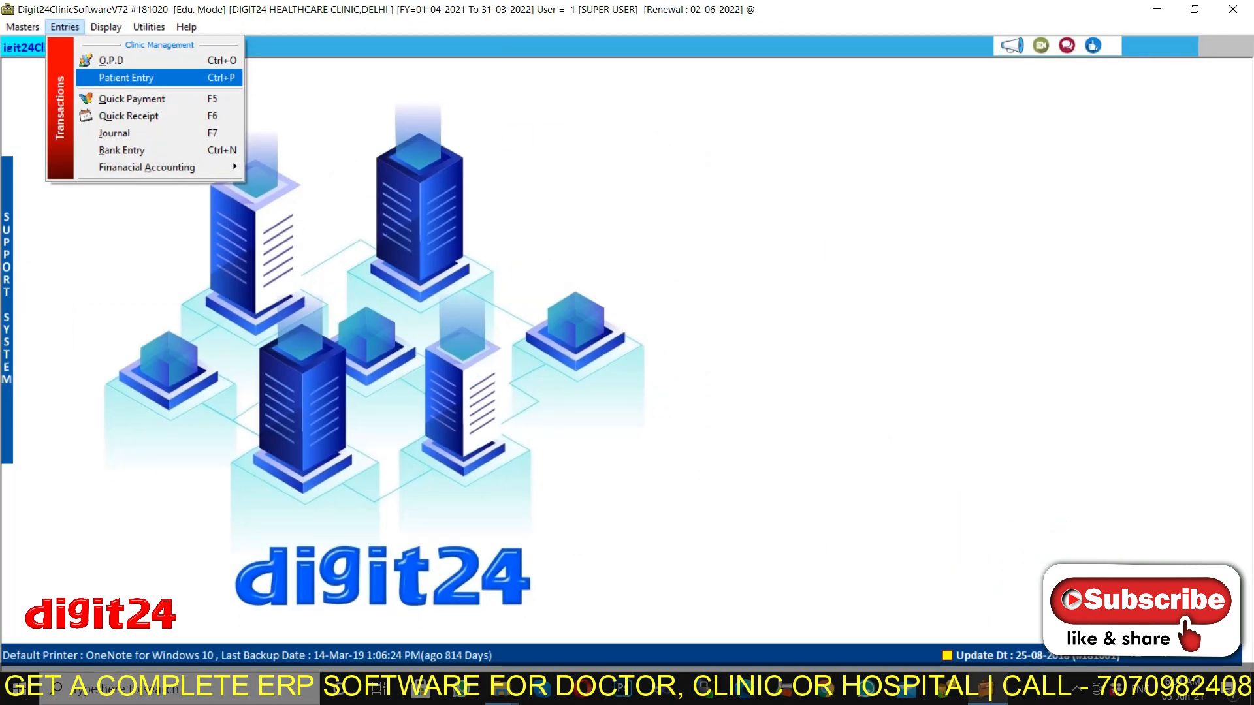
left_click(130, 77)
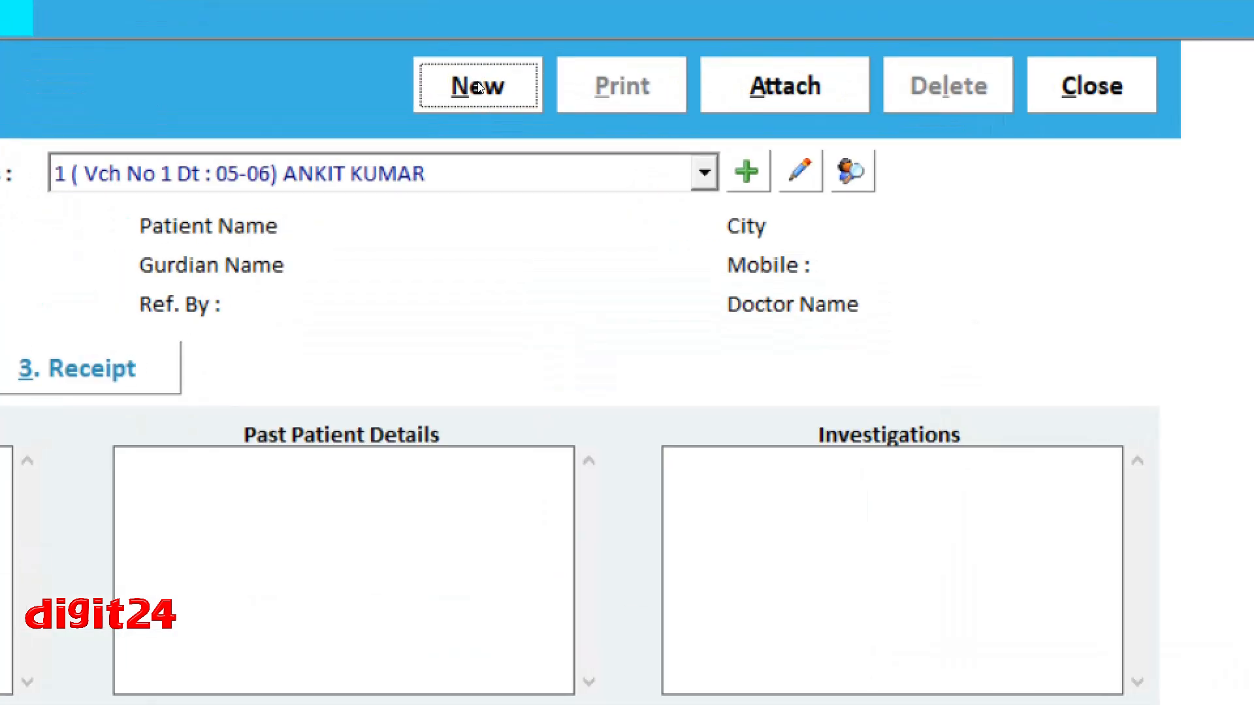
Start a new visit record for the OPD 1 patient with complaint FEVER.
left_click(477, 81)
left_click(590, 126)
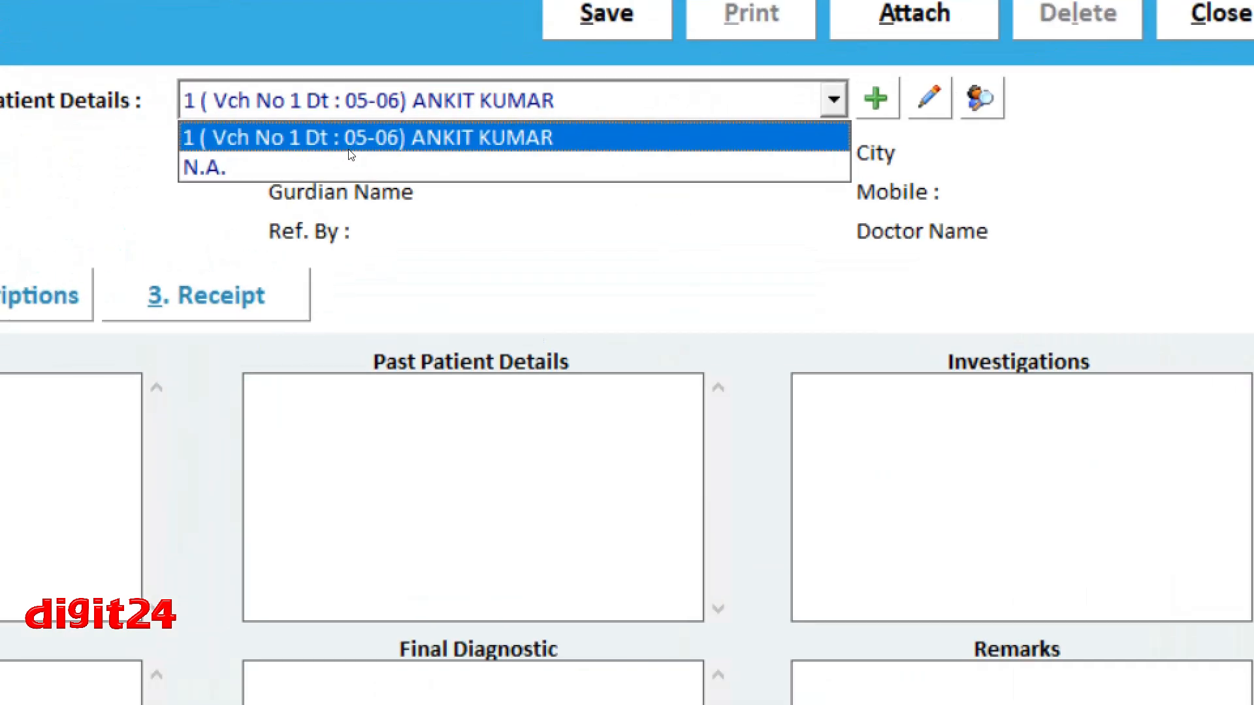
left_click(392, 143)
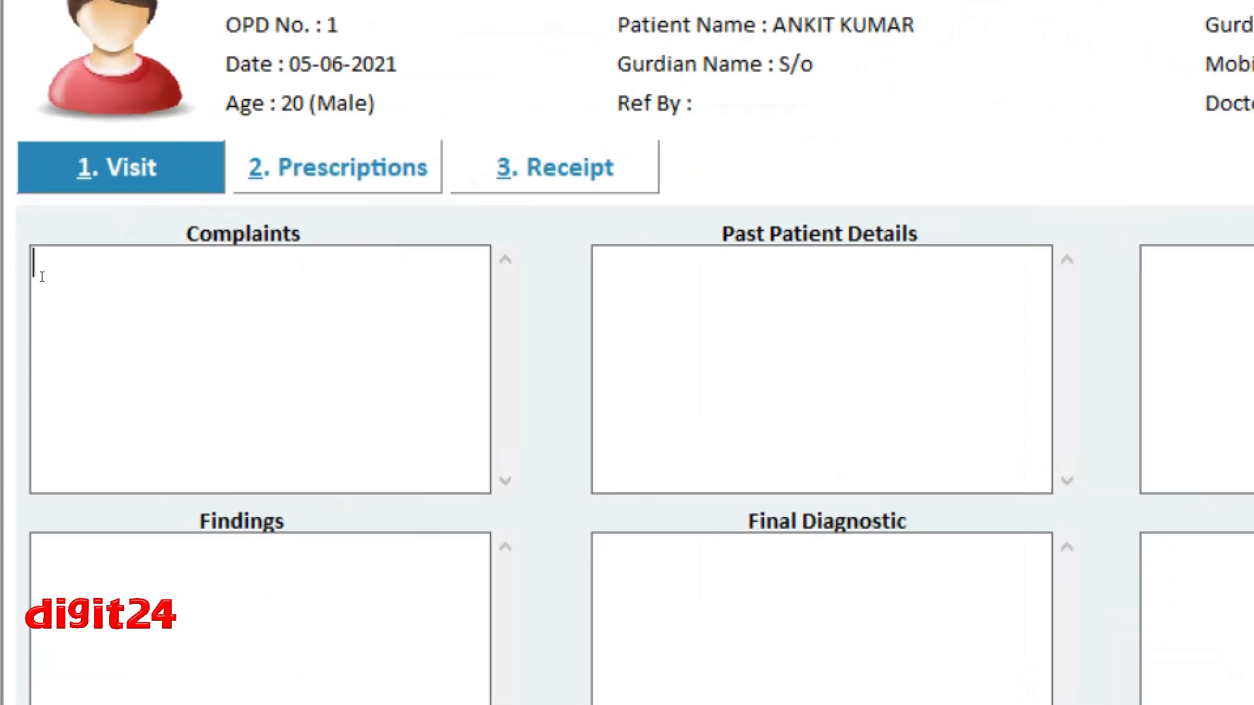
type("FEVER")
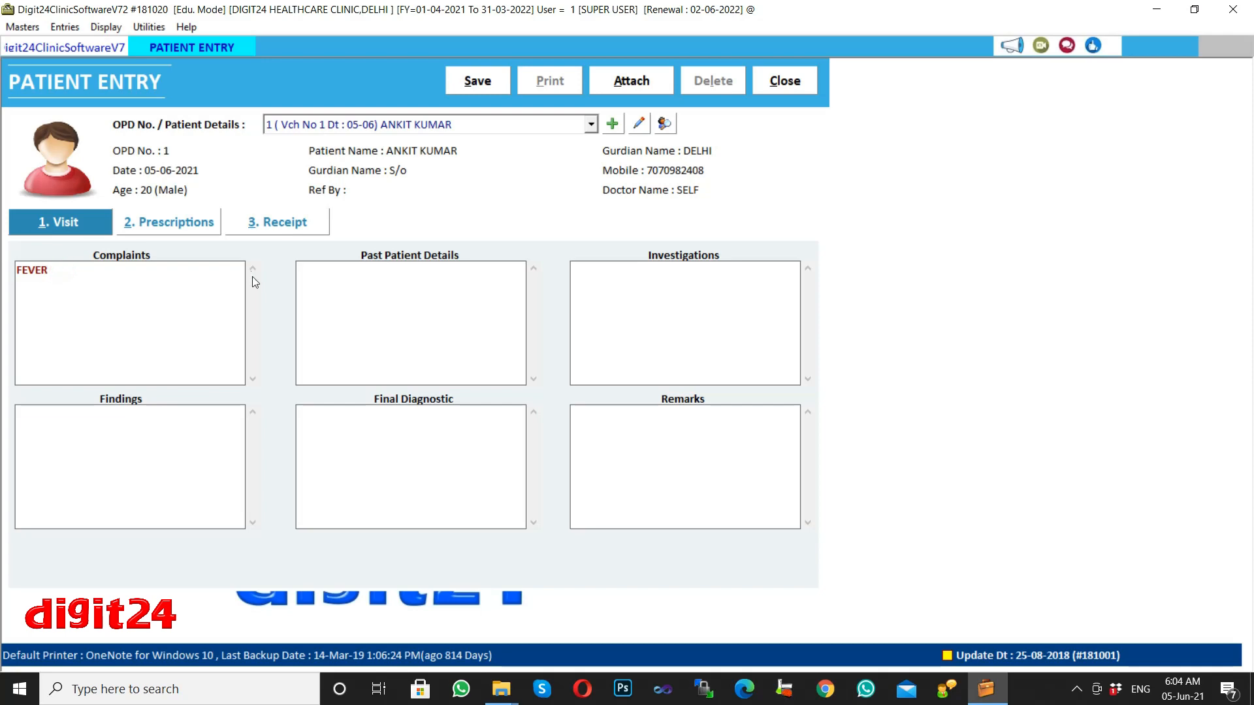
Add CHEST INFECTION as the investigation, leaving findings, diagnosis and remarks blank.
left_click(327, 274)
left_click(602, 286)
type("CHEST INFECTION")
left_click(158, 435)
left_click(326, 432)
left_click(663, 427)
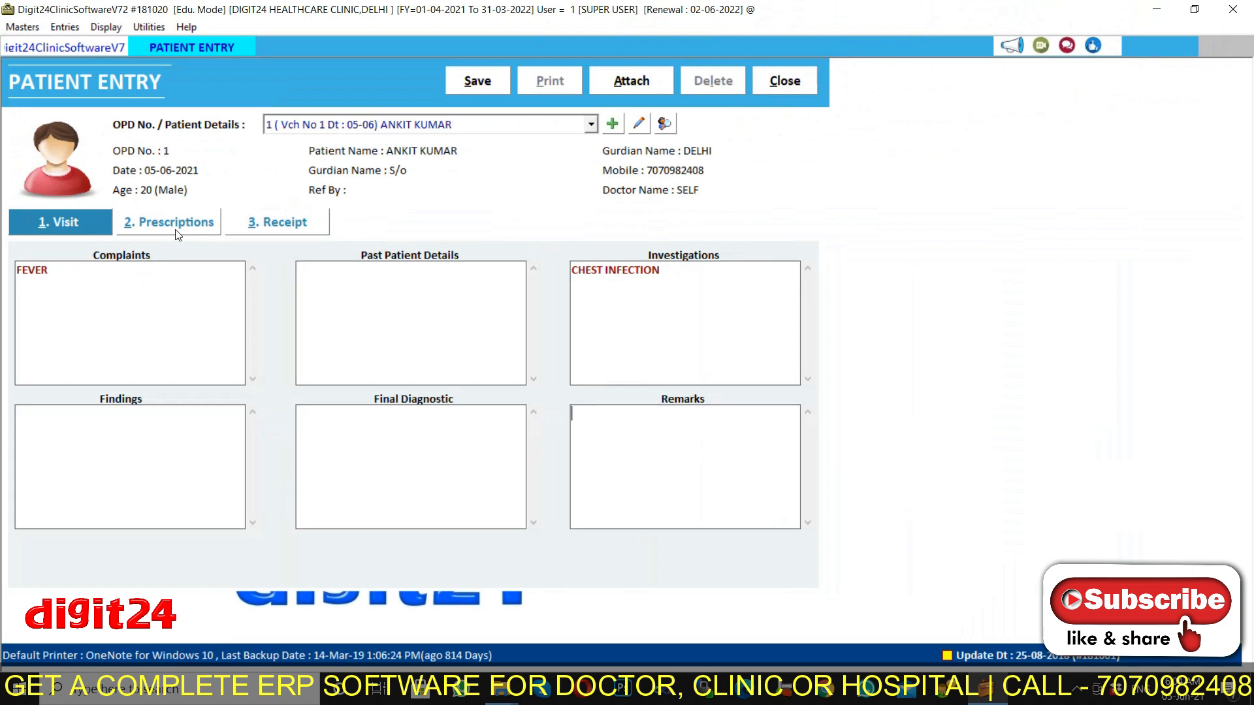
left_click(171, 222)
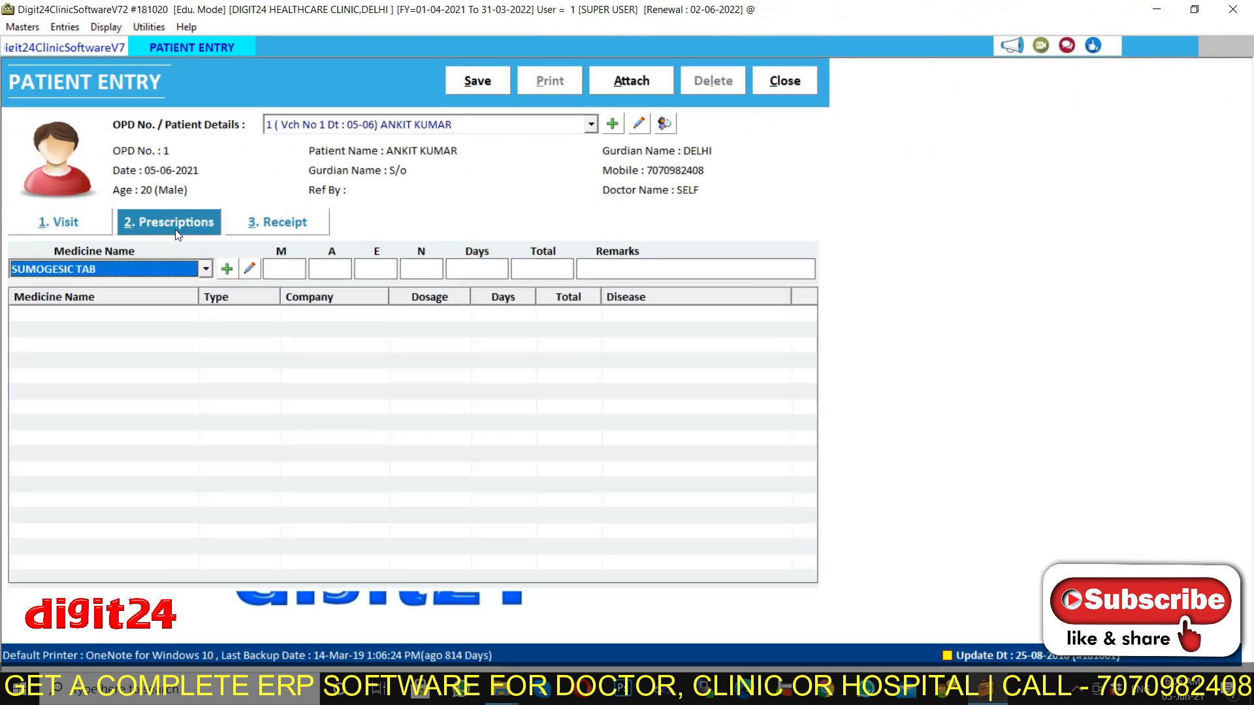
Add SUMOGESIC TAB at dosage 1-1-1-0 for 4 days, 12 tablets total.
left_click(209, 274)
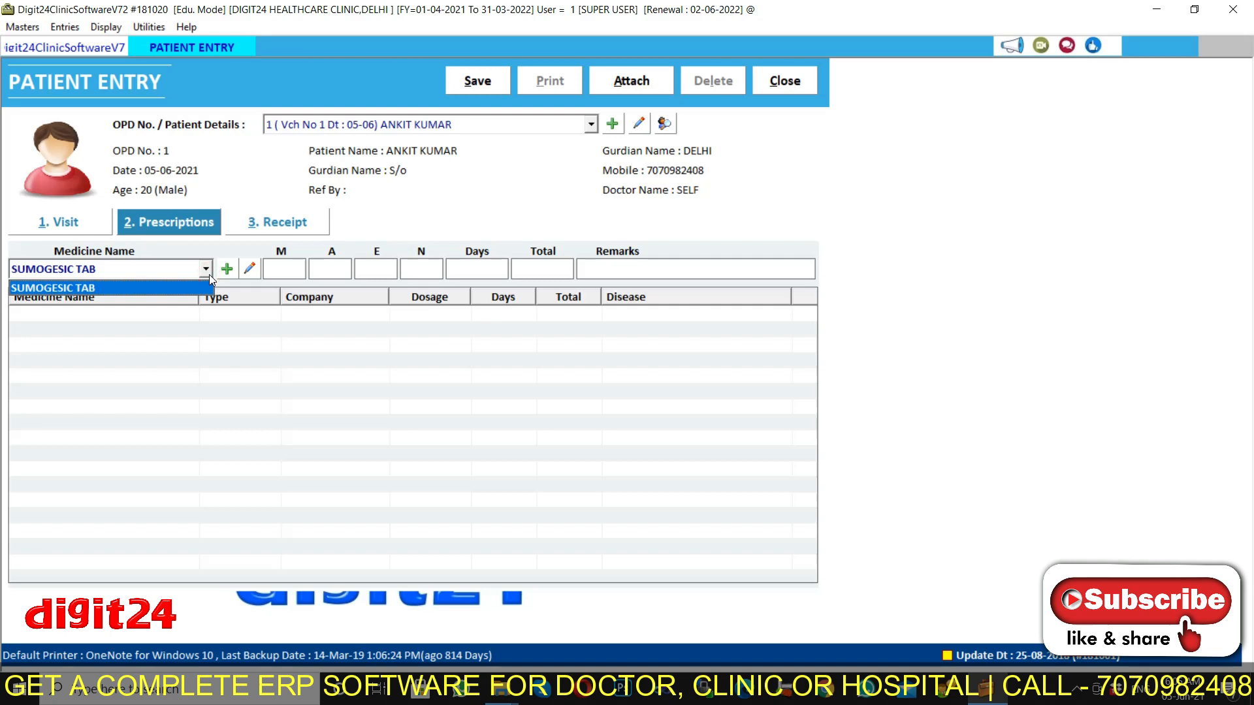
left_click(209, 274)
left_click(171, 271)
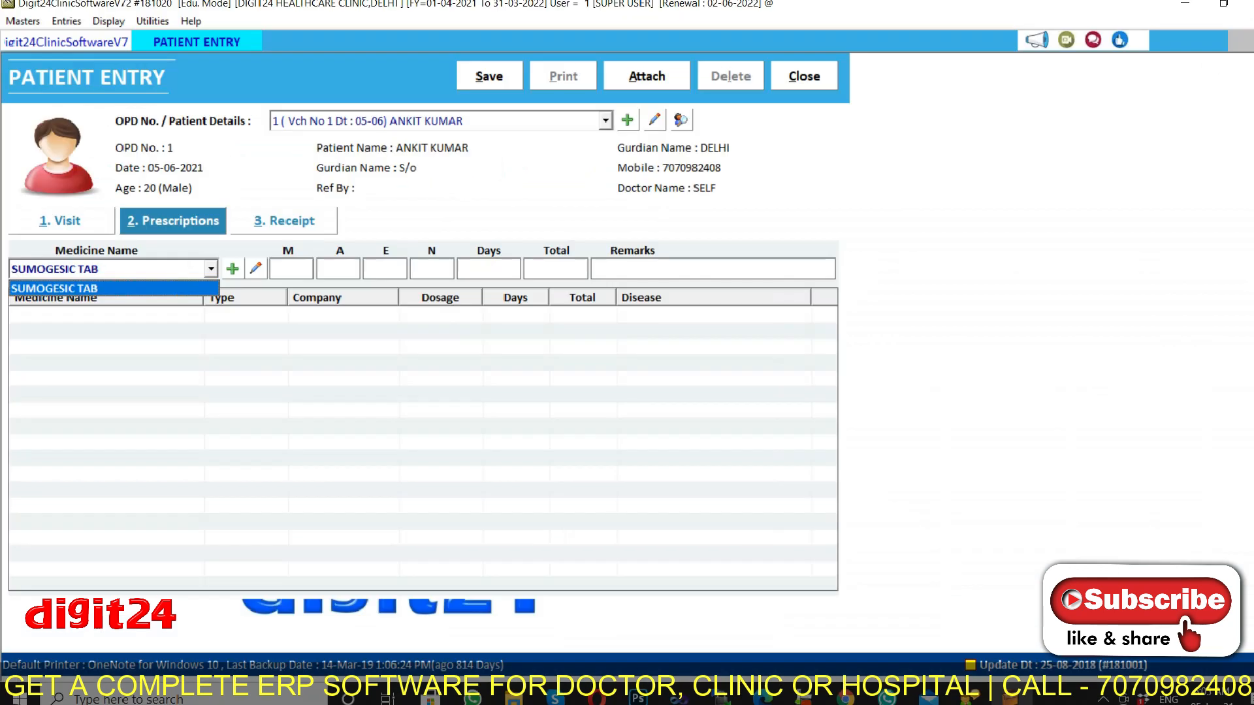
key("Return")
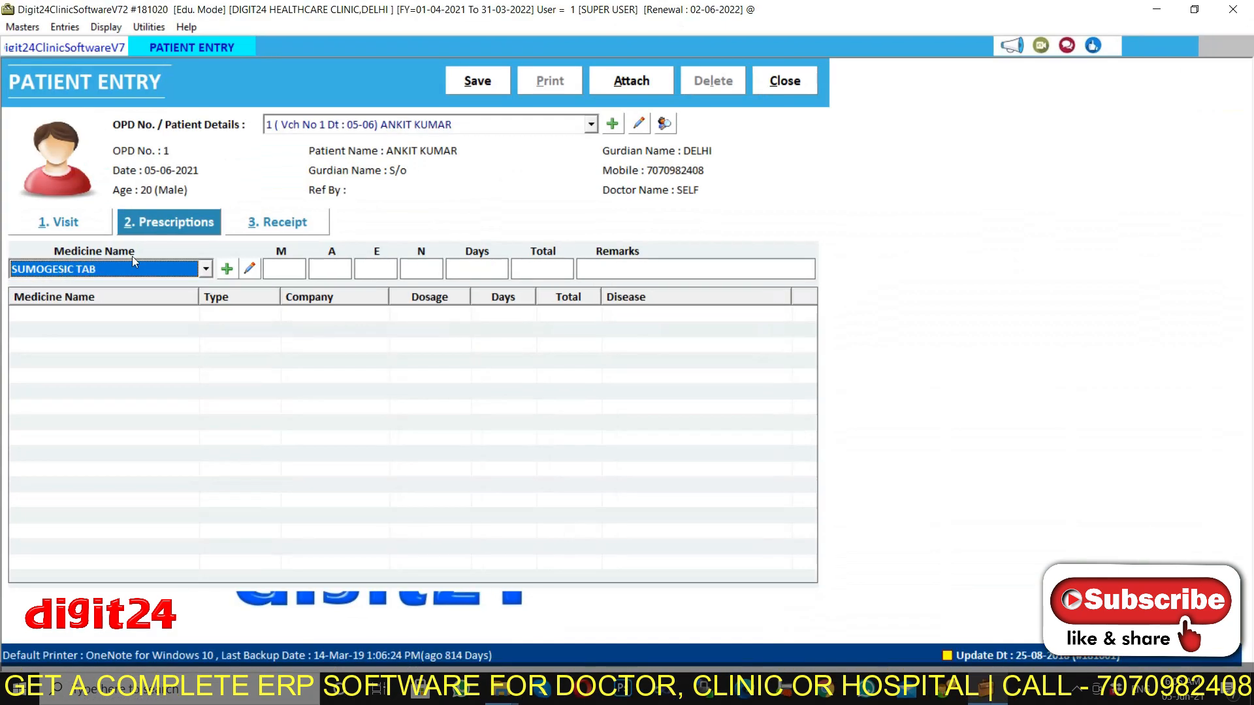
left_click(227, 267)
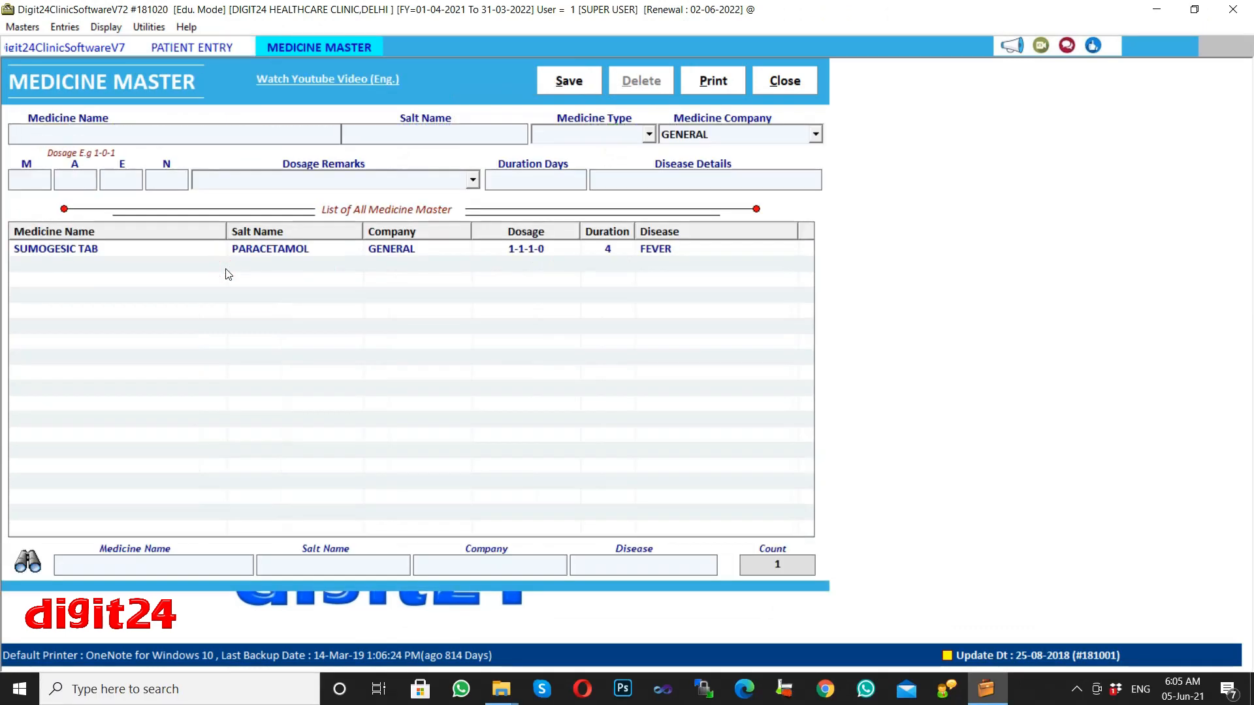
left_click(785, 81)
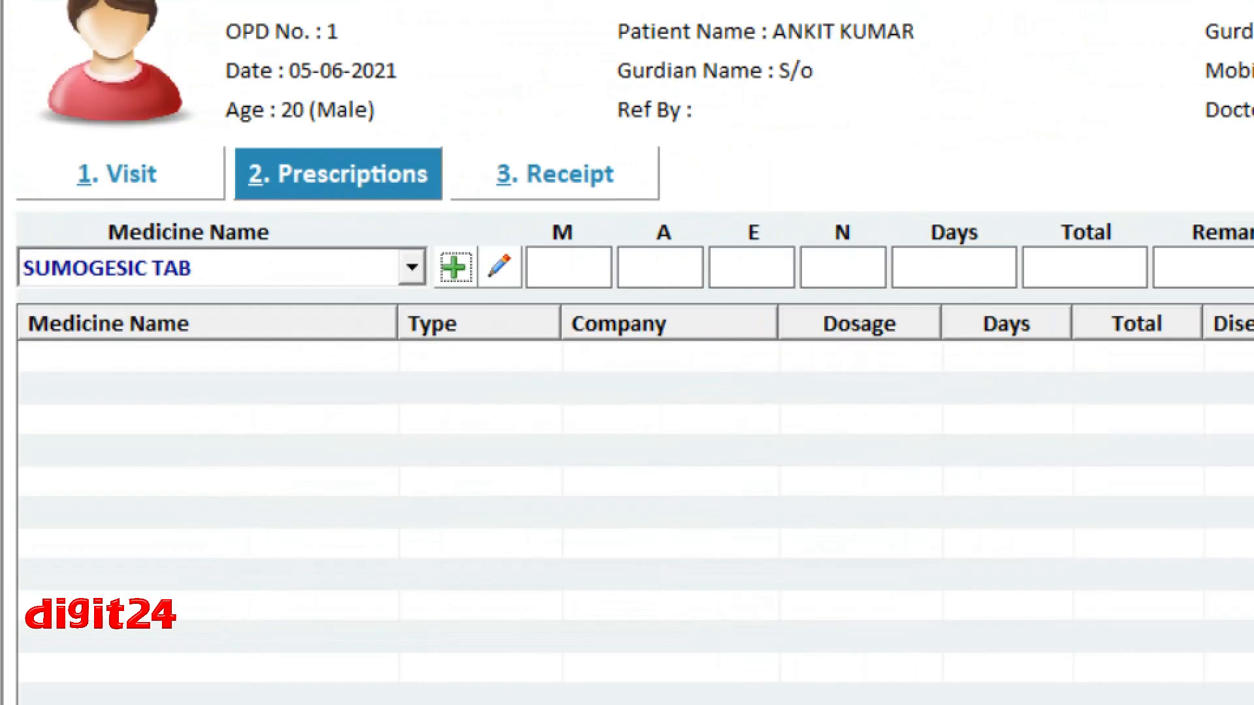
left_click(143, 269)
left_click(99, 287)
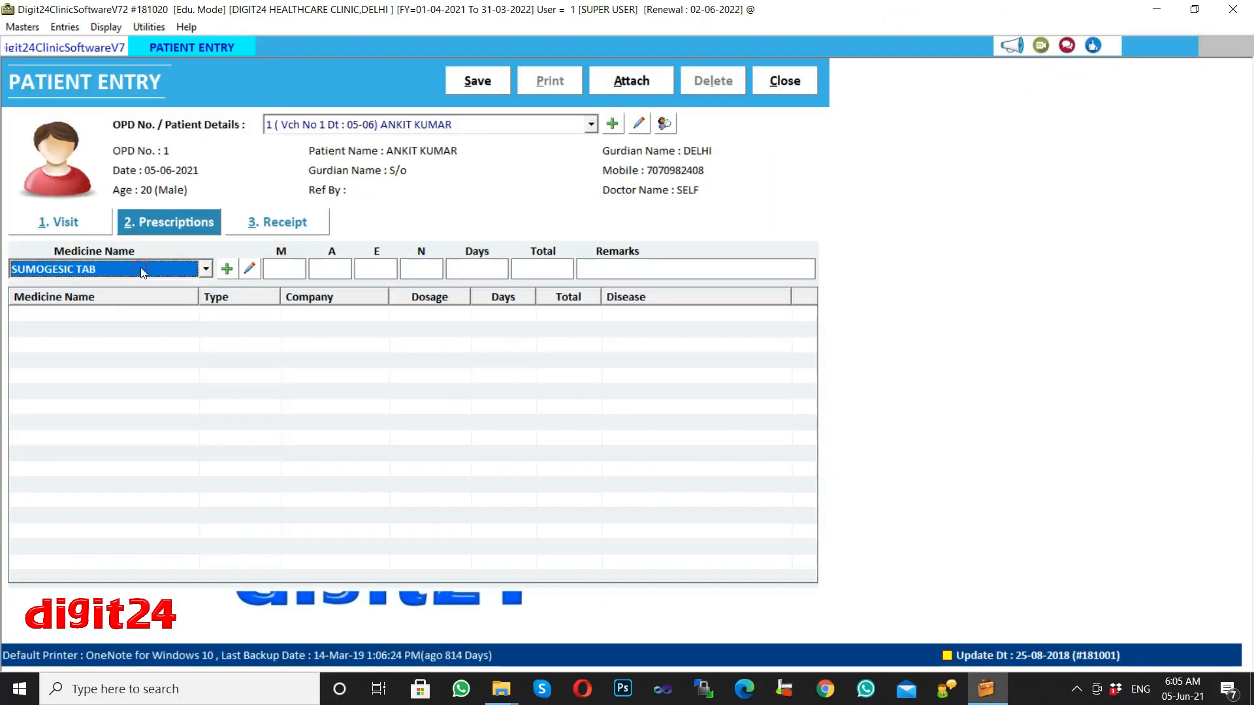
left_click(166, 270)
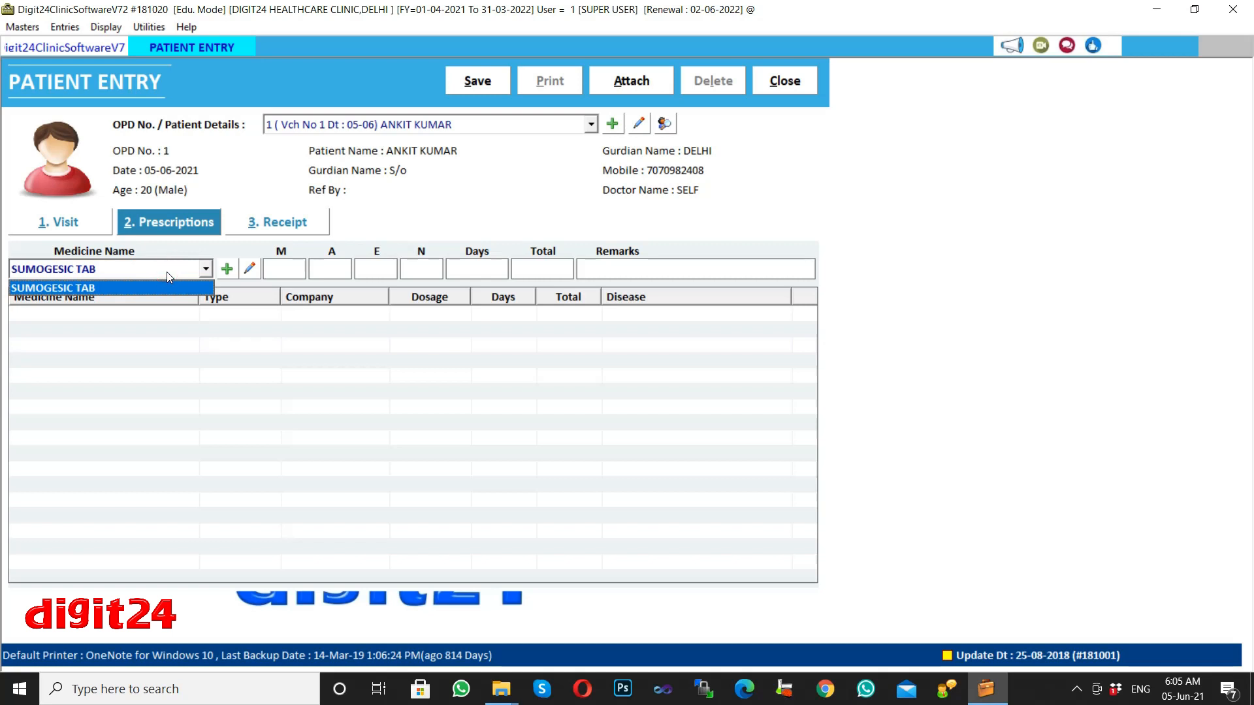
key("Return")
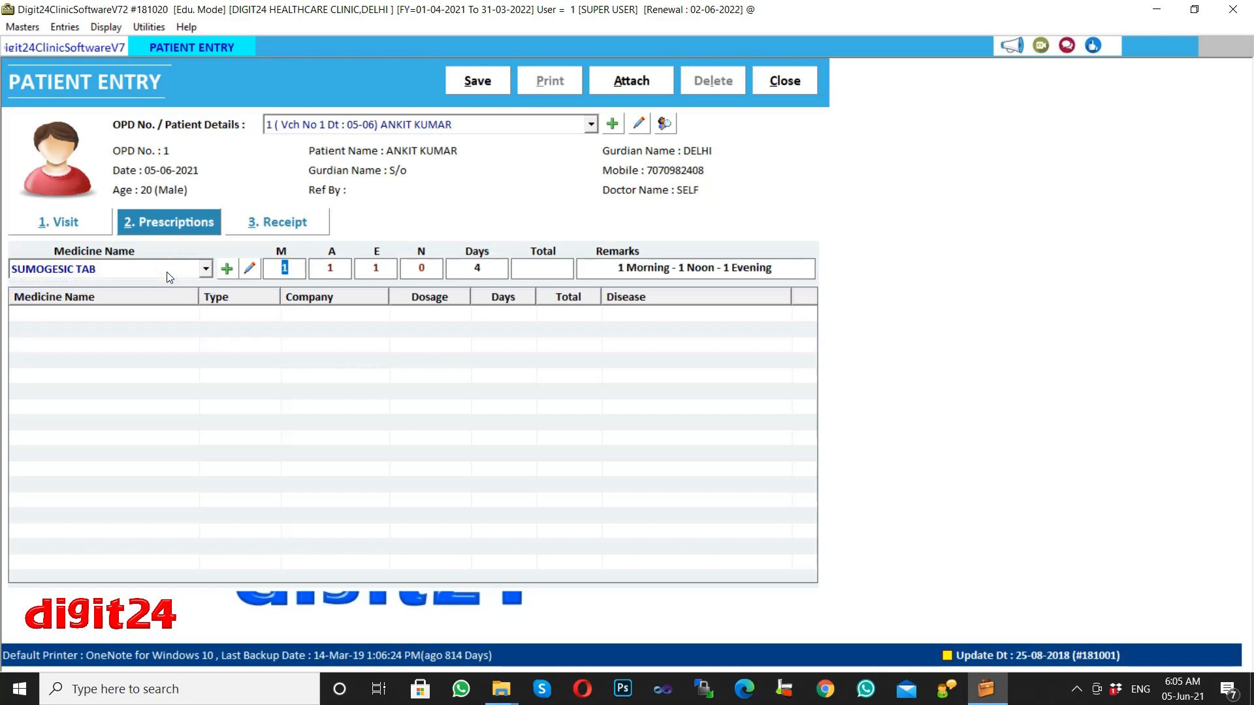
key("Return")
key("Return")
key("Return")
key("Return")
key("Return")
key("Return")
key("Return")
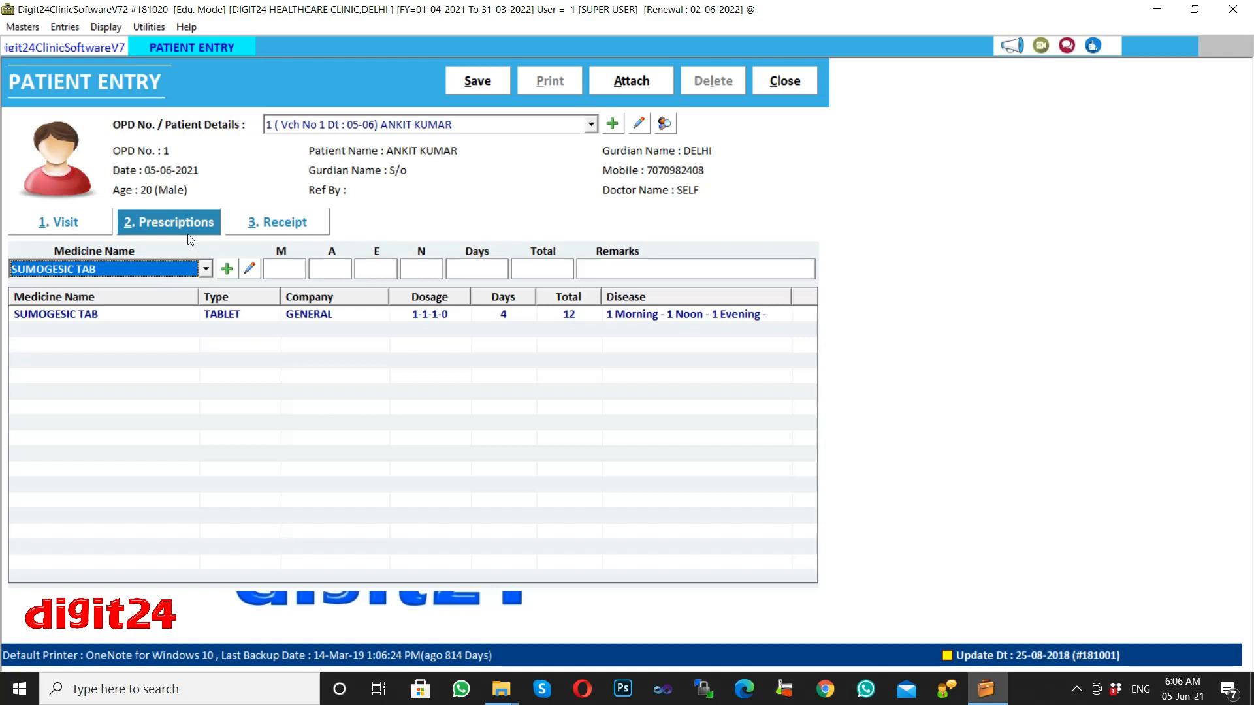
On the Receipt tab, choose DAY CARE CHARGES as the service with amount 1000 and add it.
left_click(284, 222)
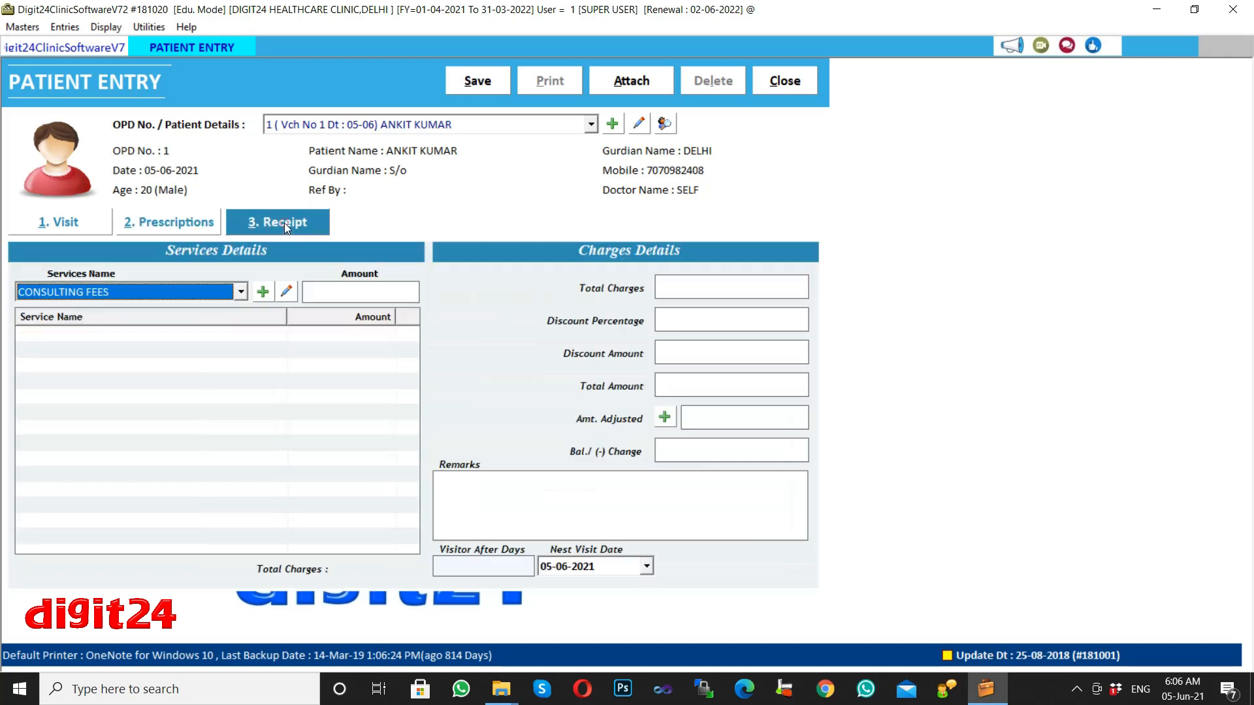
left_click(241, 291)
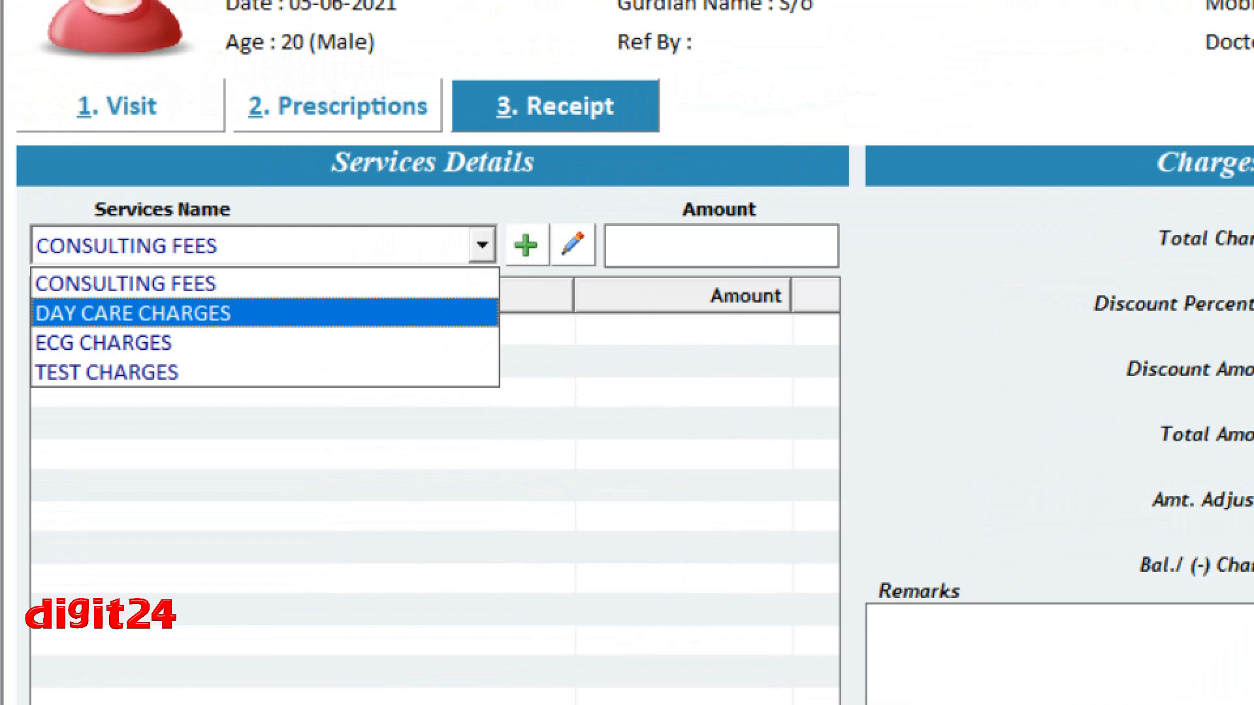
left_click(130, 313)
left_click(485, 250)
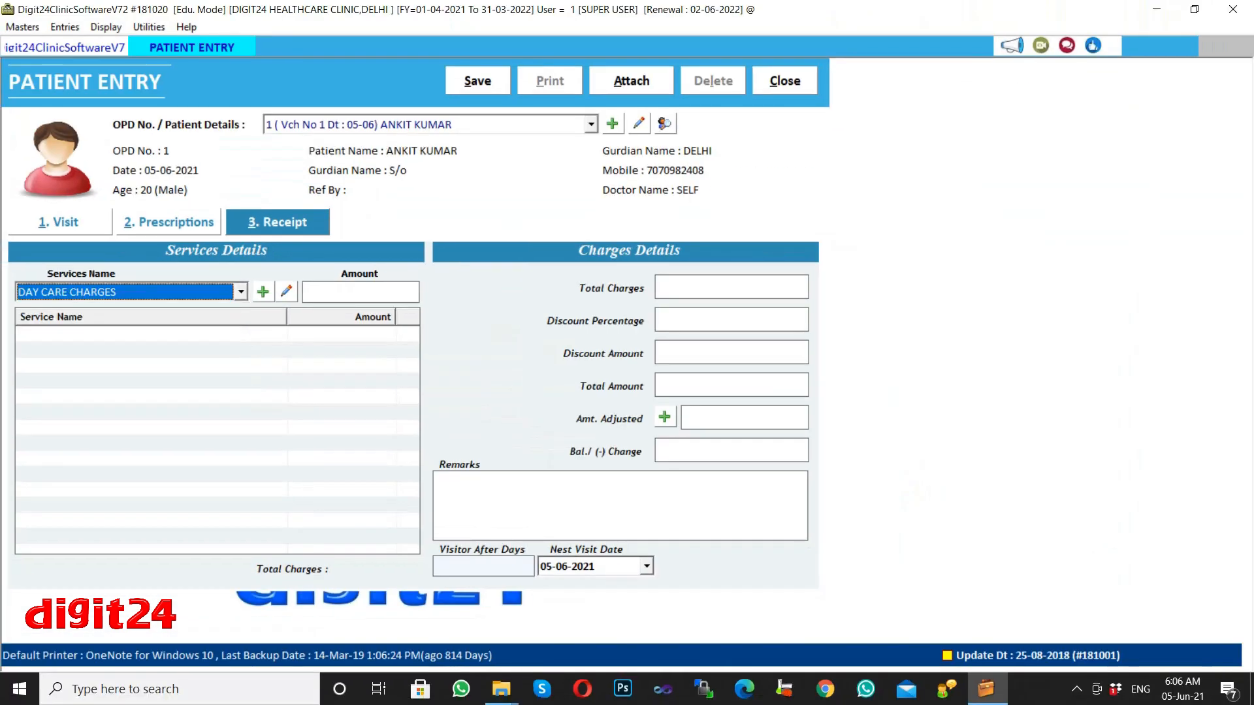
key("Return")
left_click(391, 291)
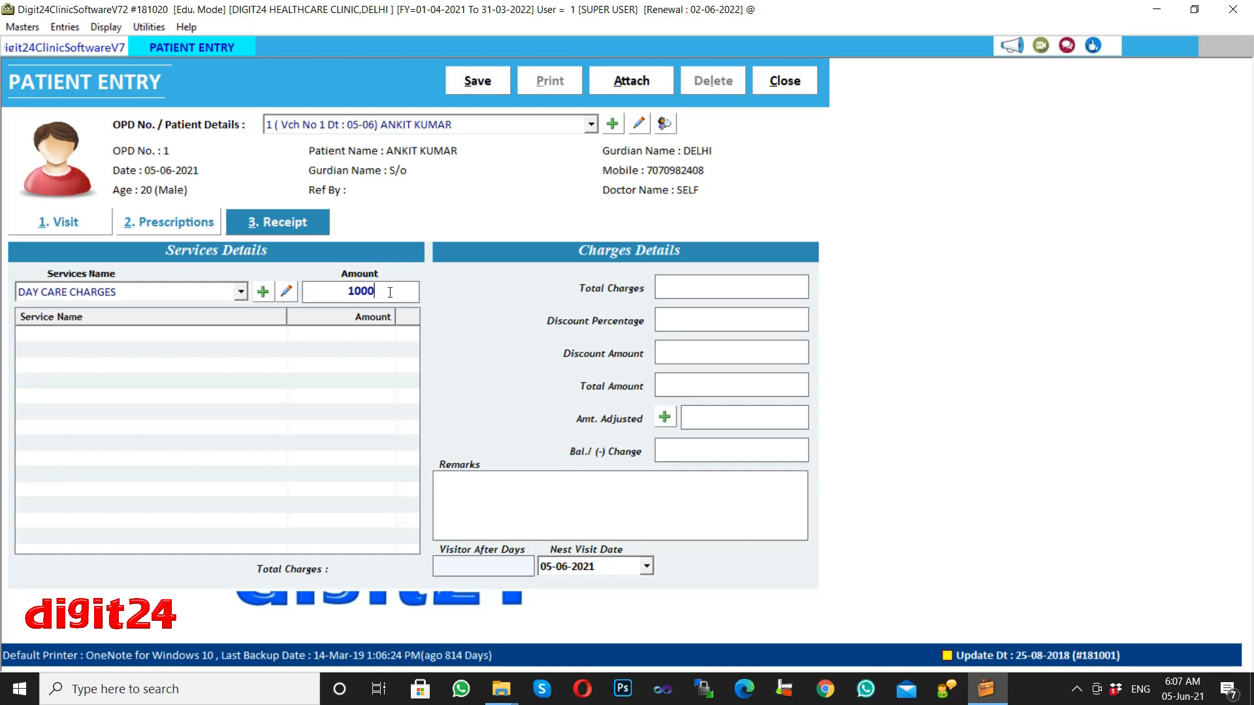
key("Return")
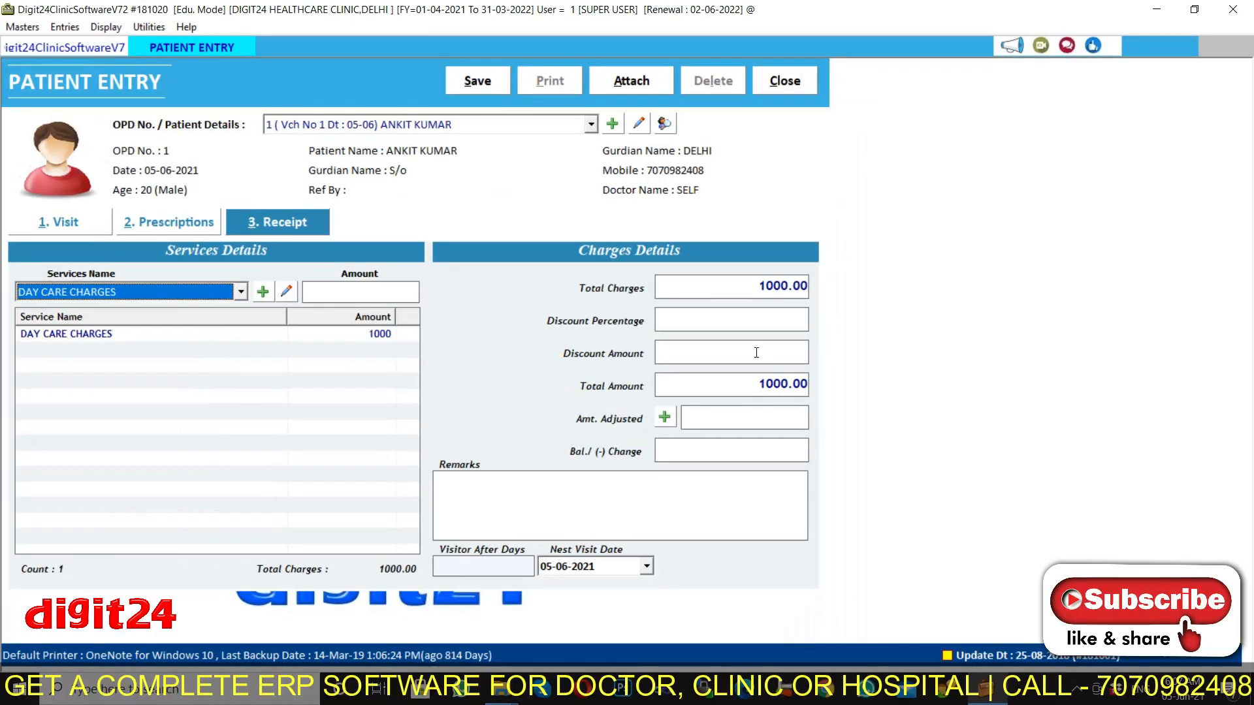
Apply a 100 discount and record the 900 balance as paid in cash.
left_click(755, 258)
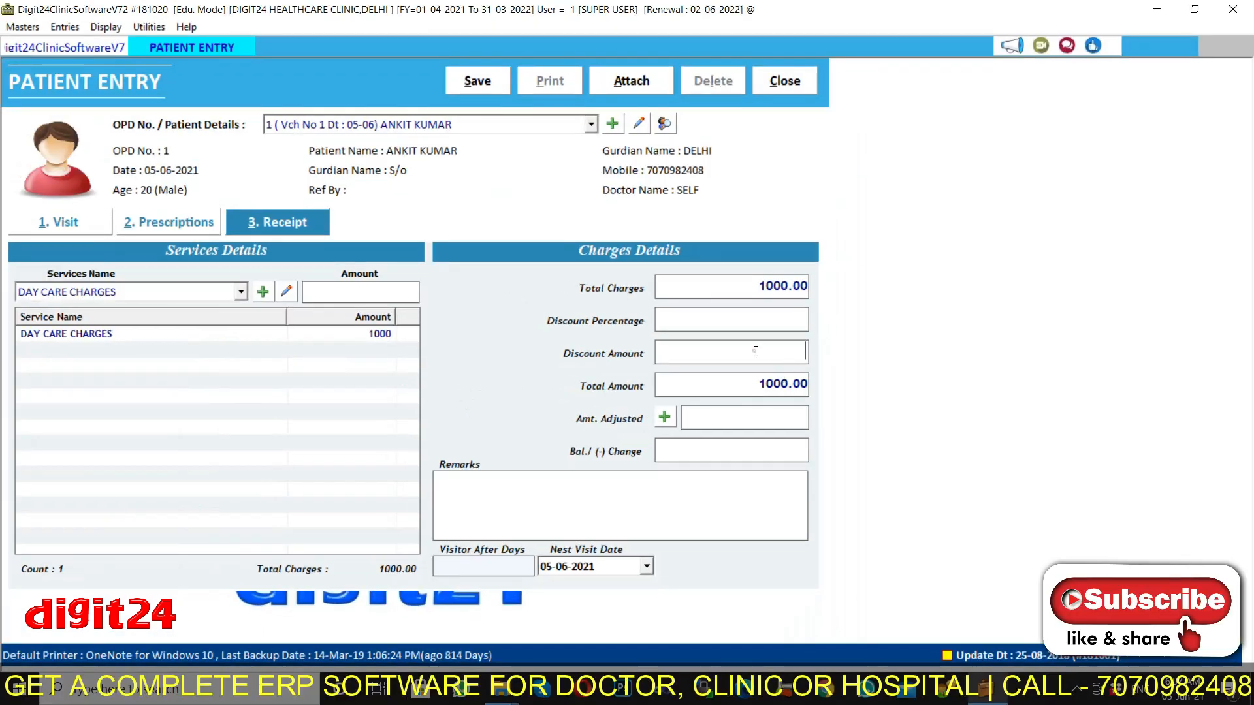
type("100")
left_click(666, 421)
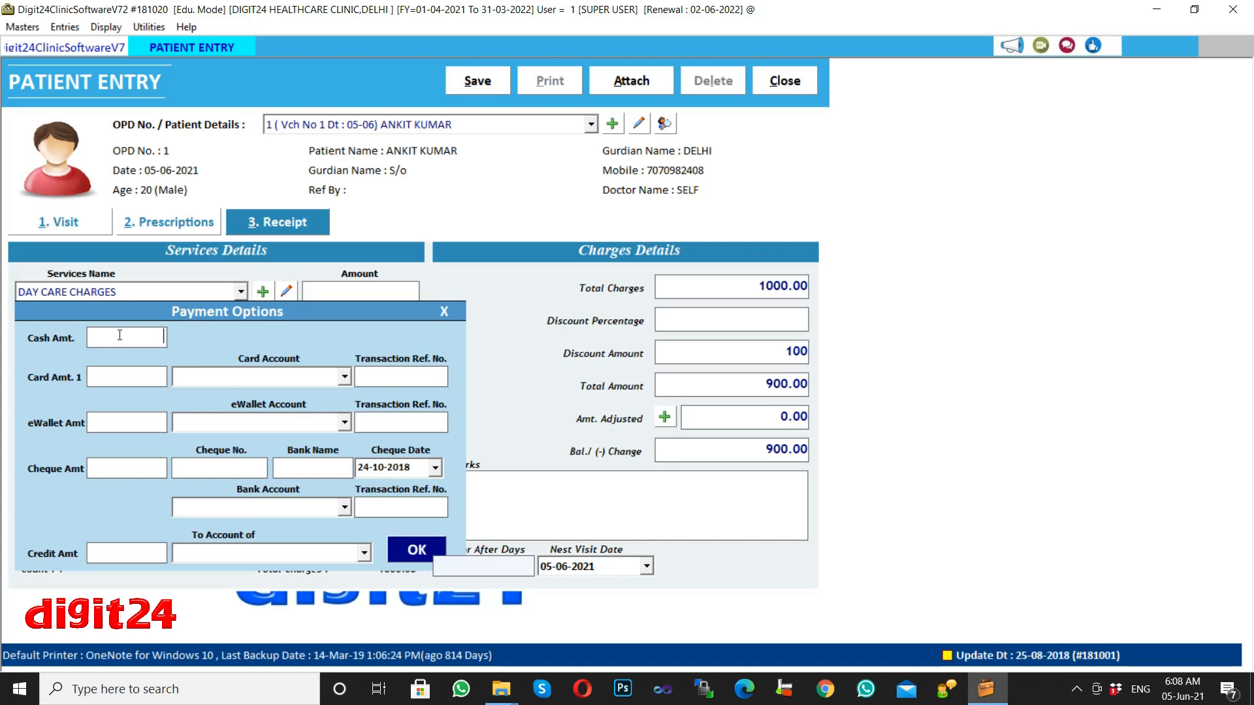
left_click(120, 335)
type("900")
left_click(415, 552)
Schedule the patient's next visit 10 days later.
left_click(443, 485)
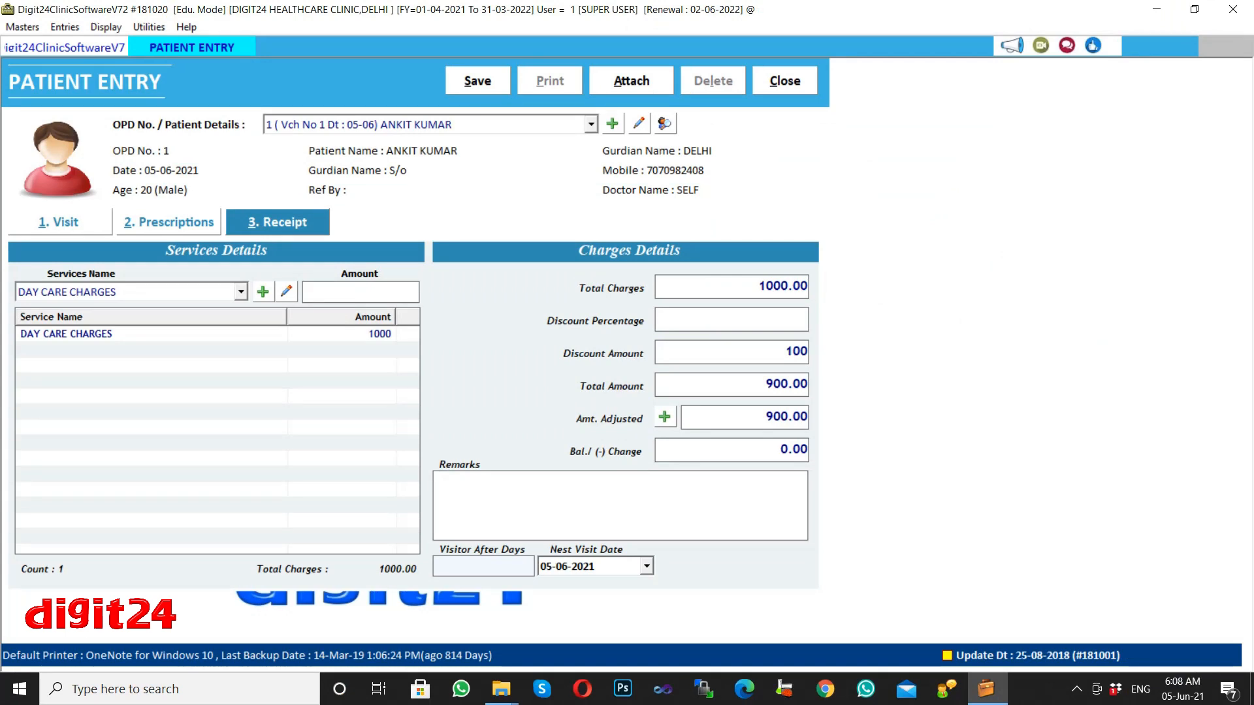
left_click(501, 567)
type("10")
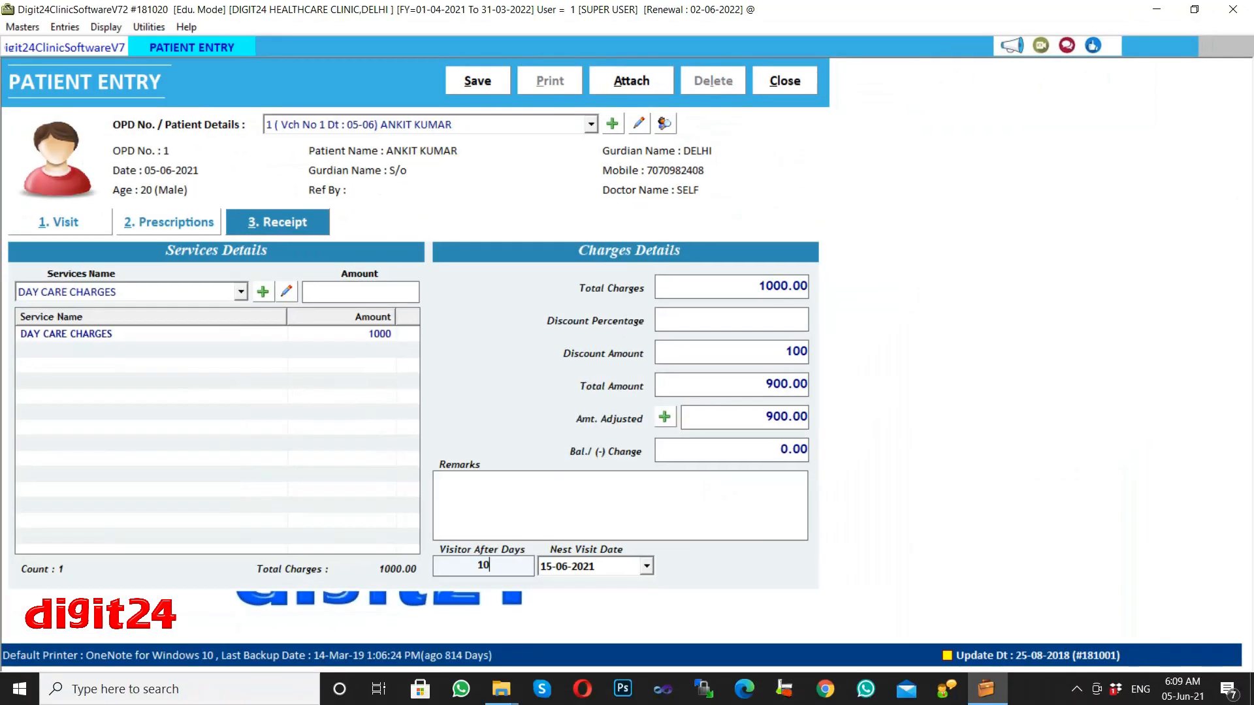
Save the visit record and confirm printing to bring up the Rx preview.
left_click(475, 84)
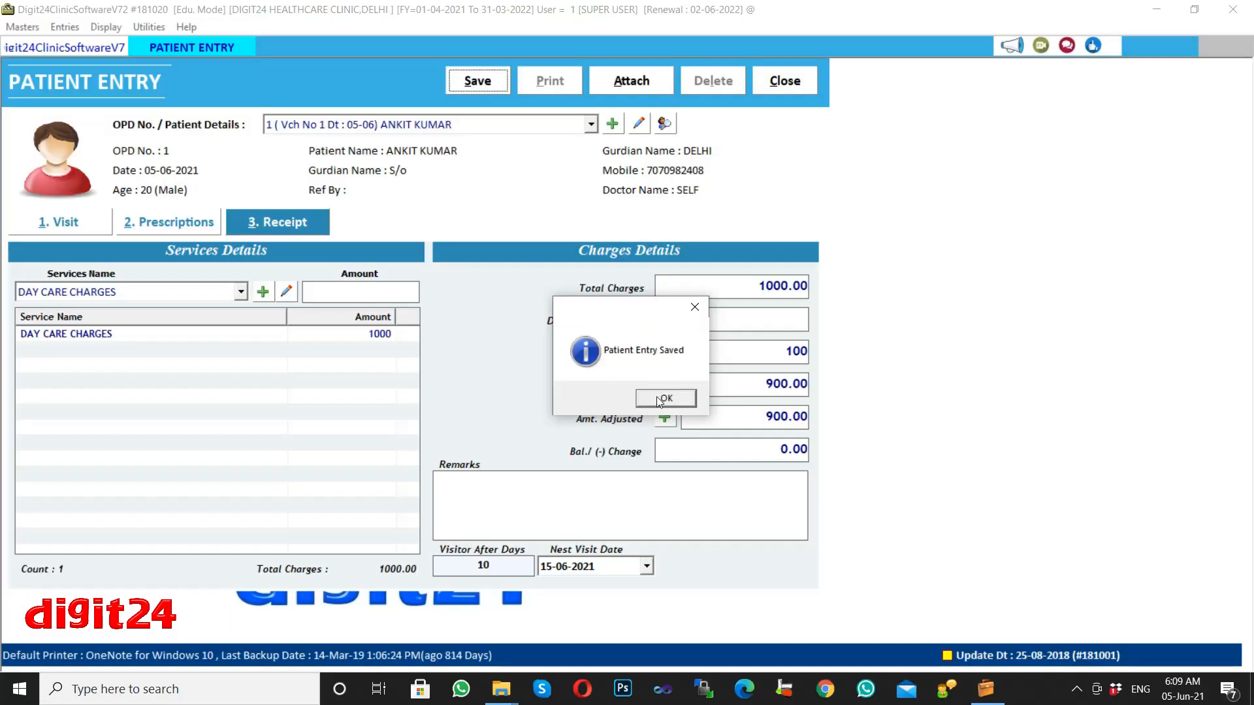
left_click(663, 399)
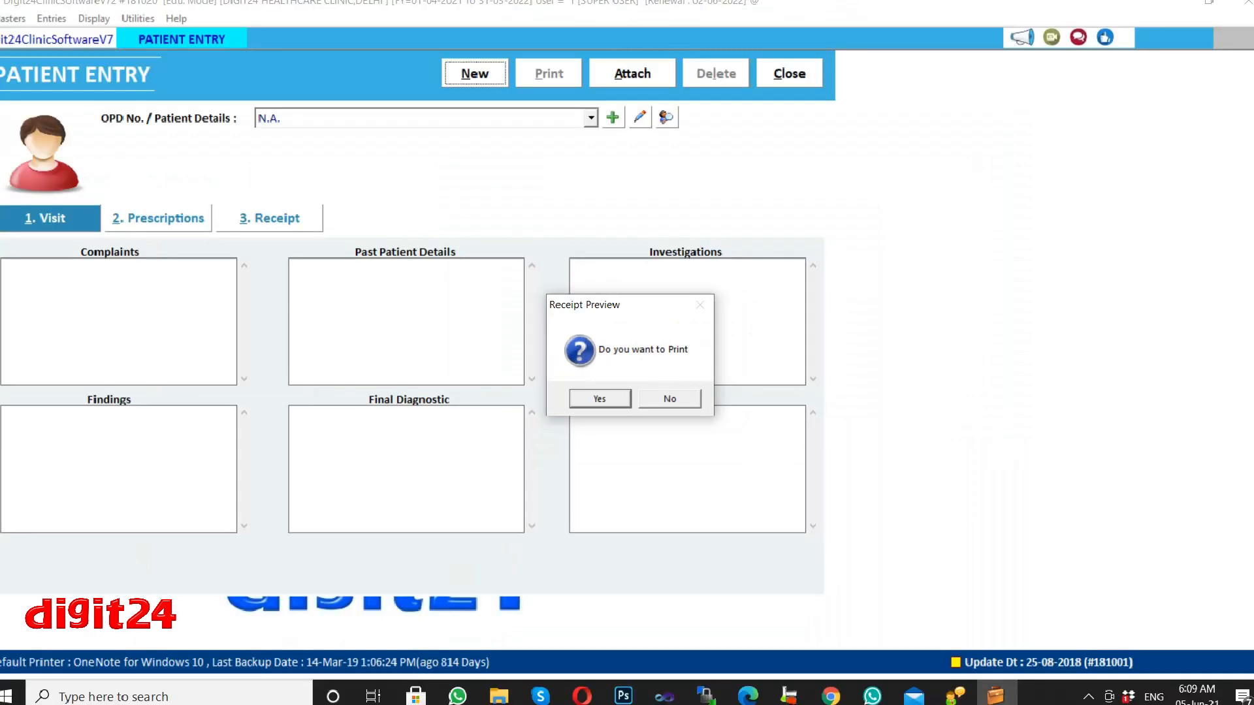
left_click(593, 425)
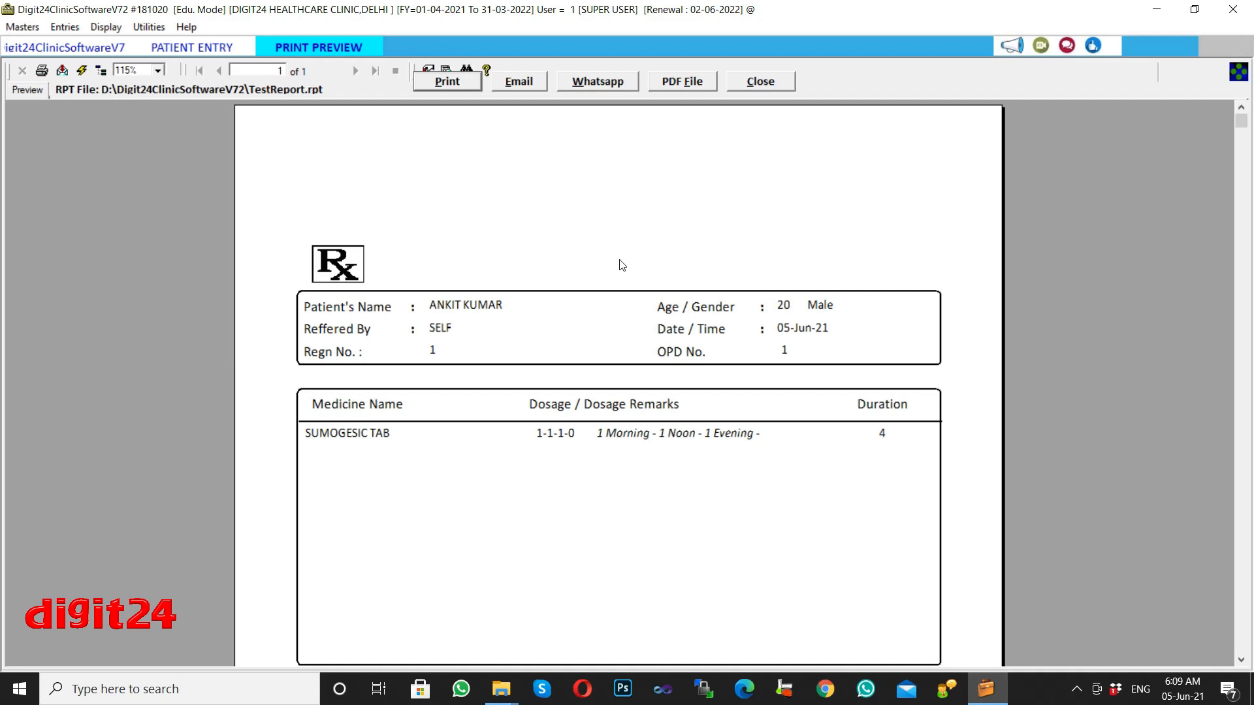
Scroll through the Rx print preview from top to bottom, then close it.
left_click_drag(1240, 120, 1207, 582)
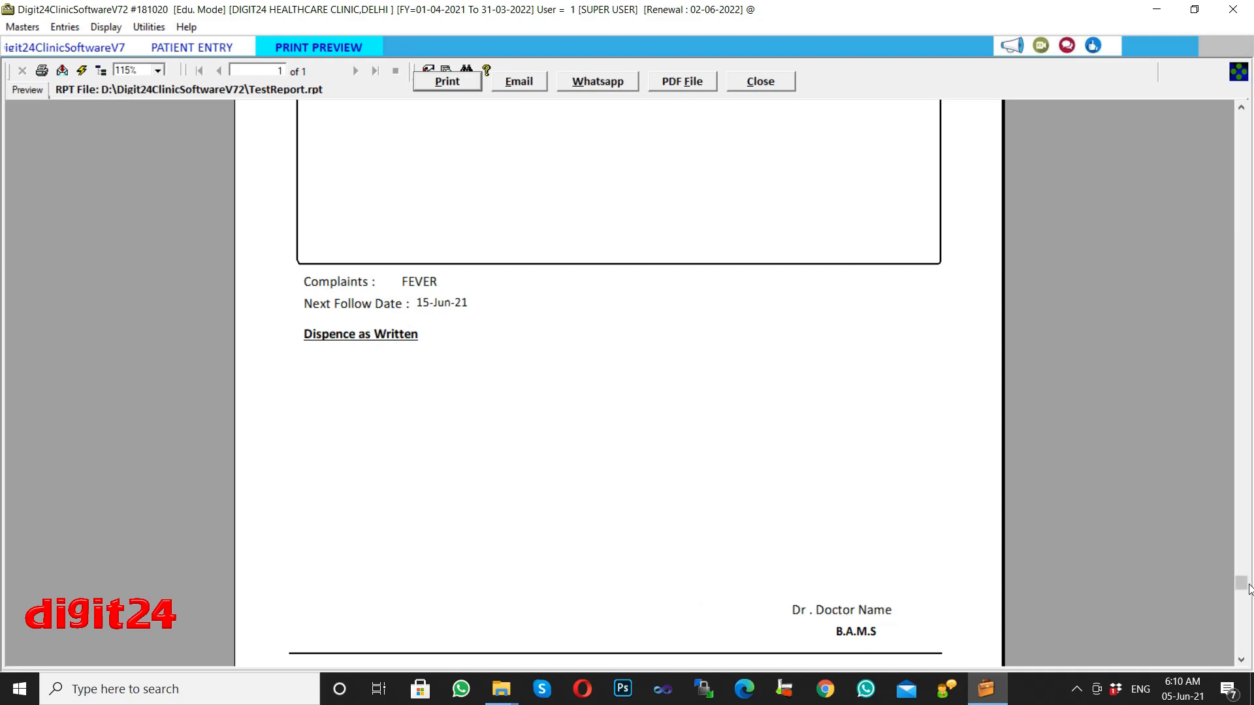
left_click_drag(1248, 590, 1244, 130)
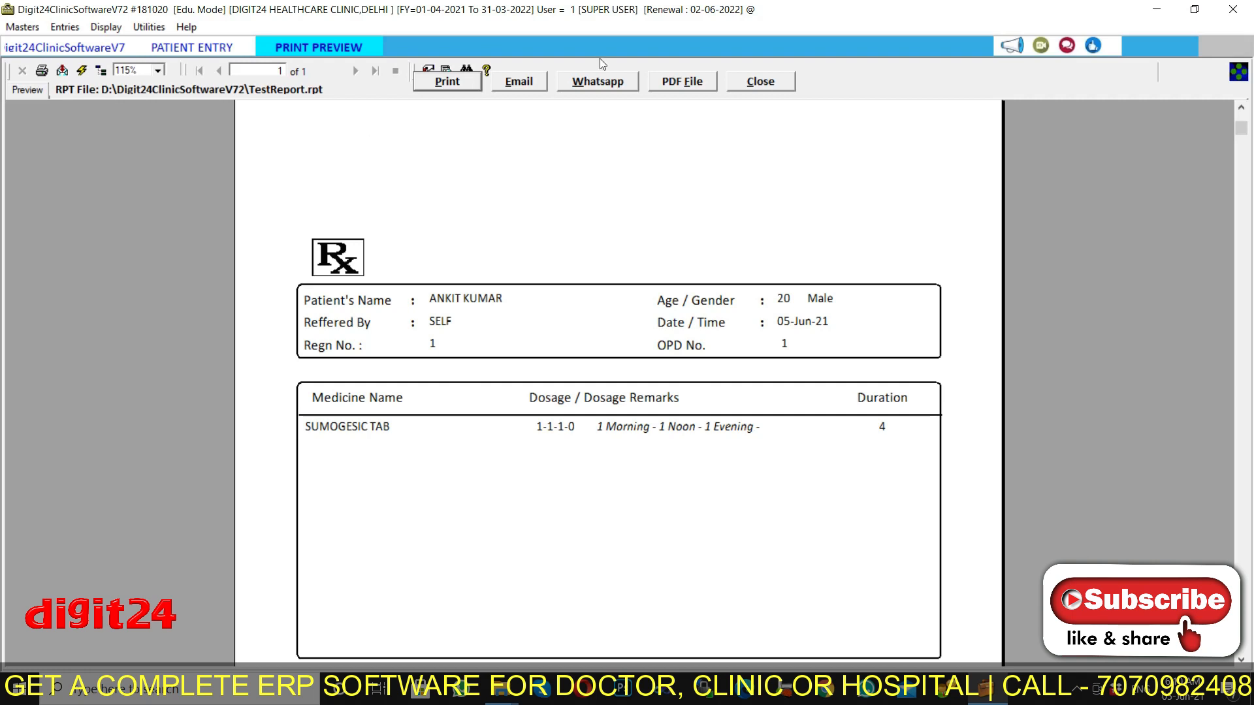
left_click(1240, 119)
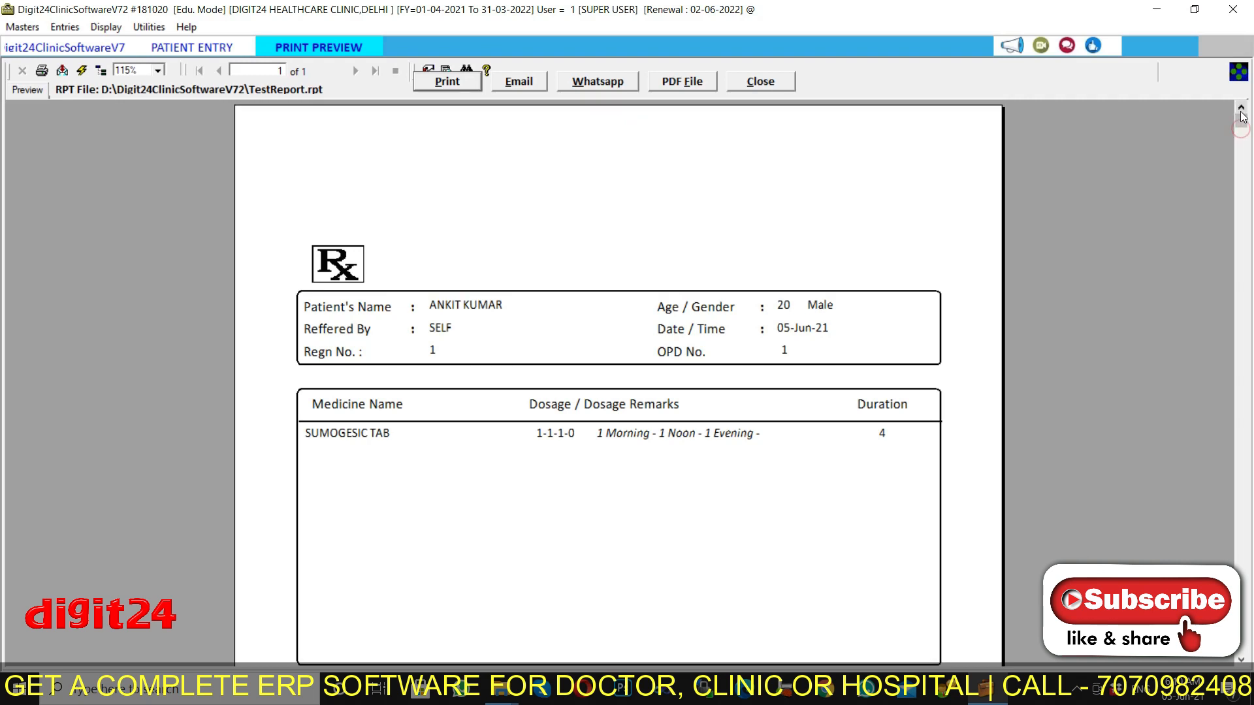
left_click(1241, 128)
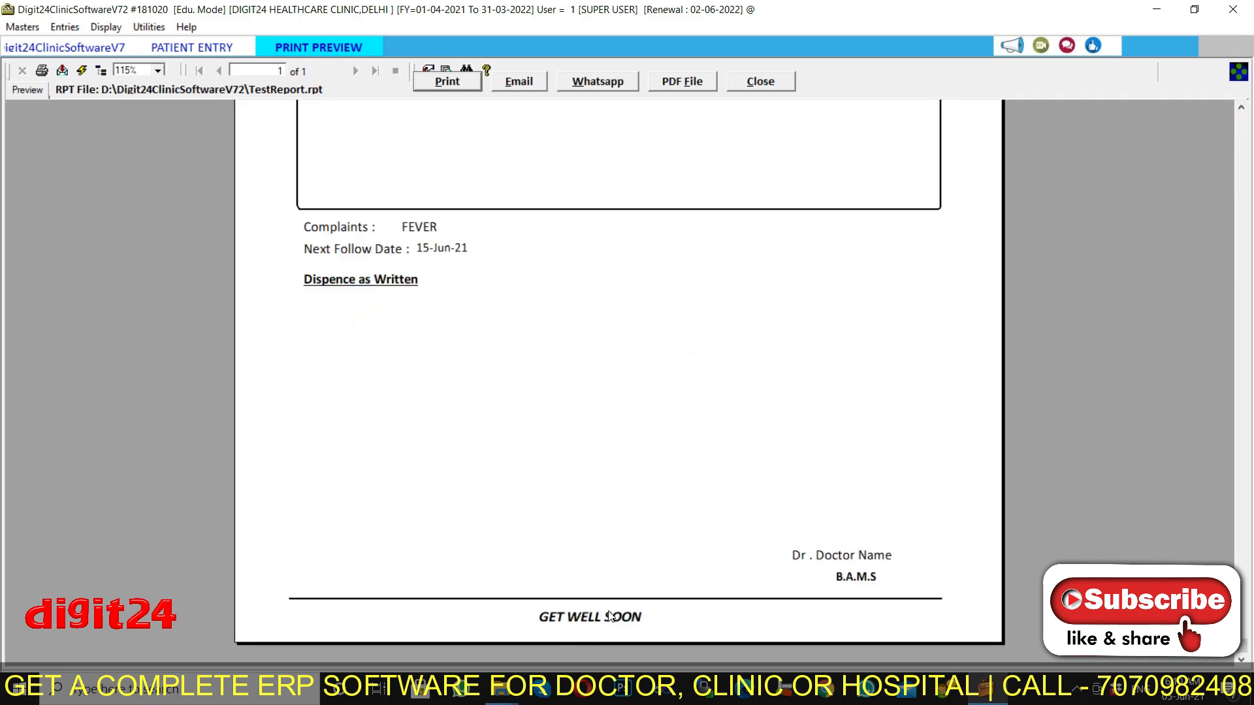
scroll(660, 202, "up", 10)
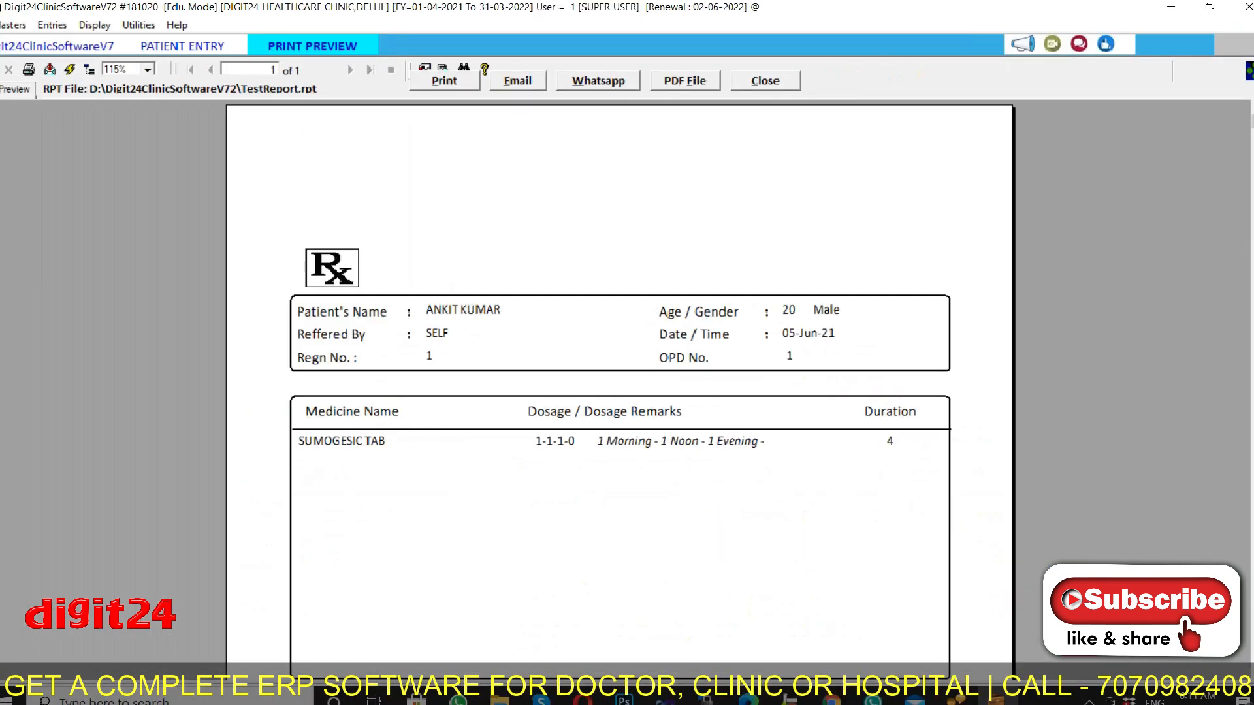
left_click(779, 84)
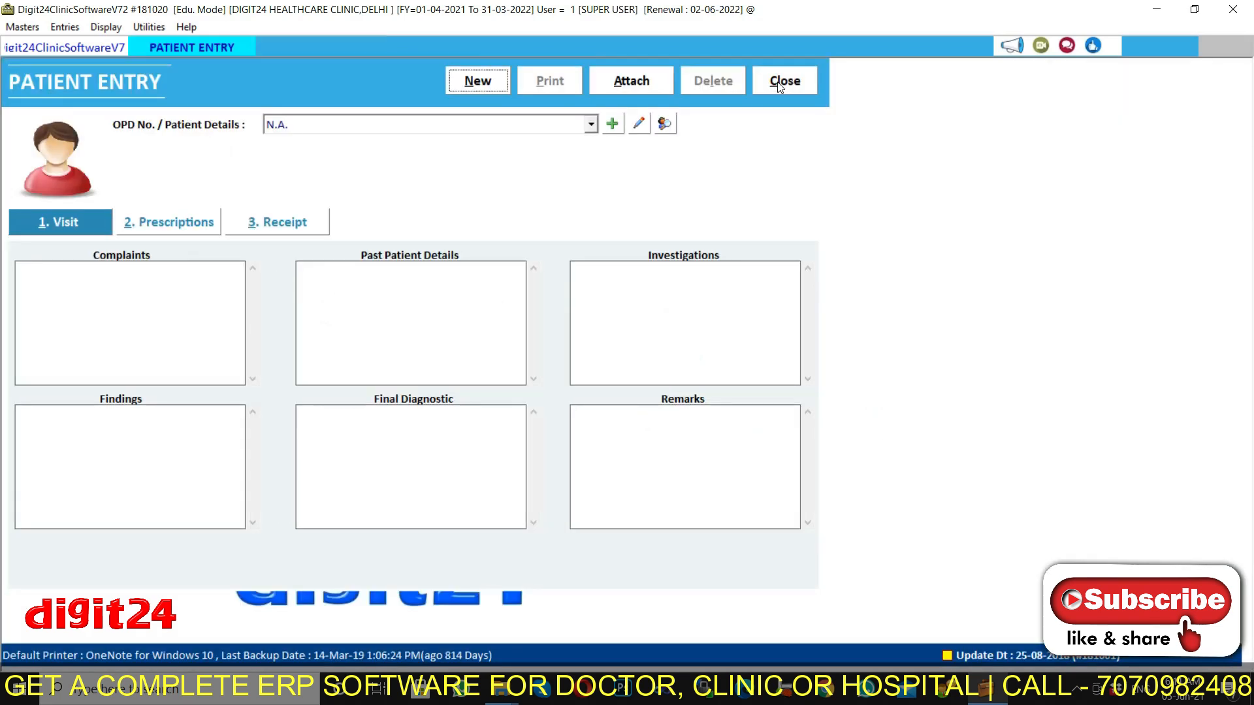
Close Patient Entry, then load and close the 05-06-2021 OPD Register totalling 500.
left_click(784, 82)
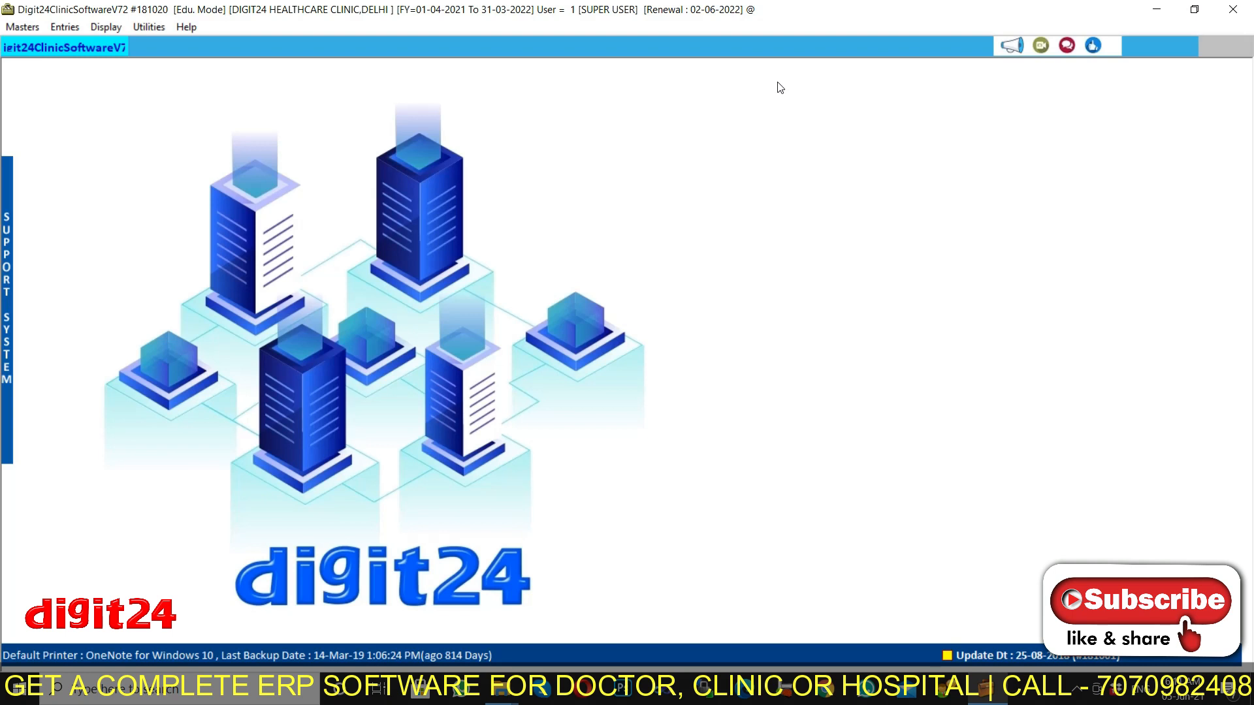
left_click(103, 29)
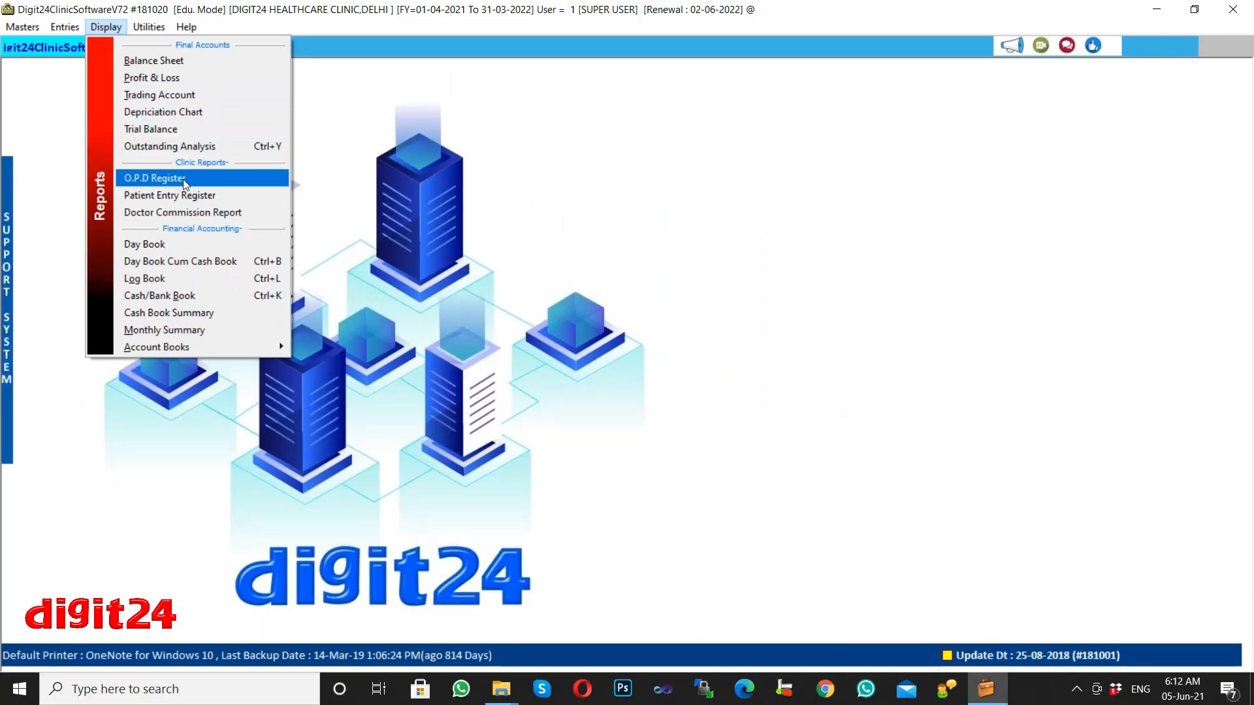
left_click(185, 181)
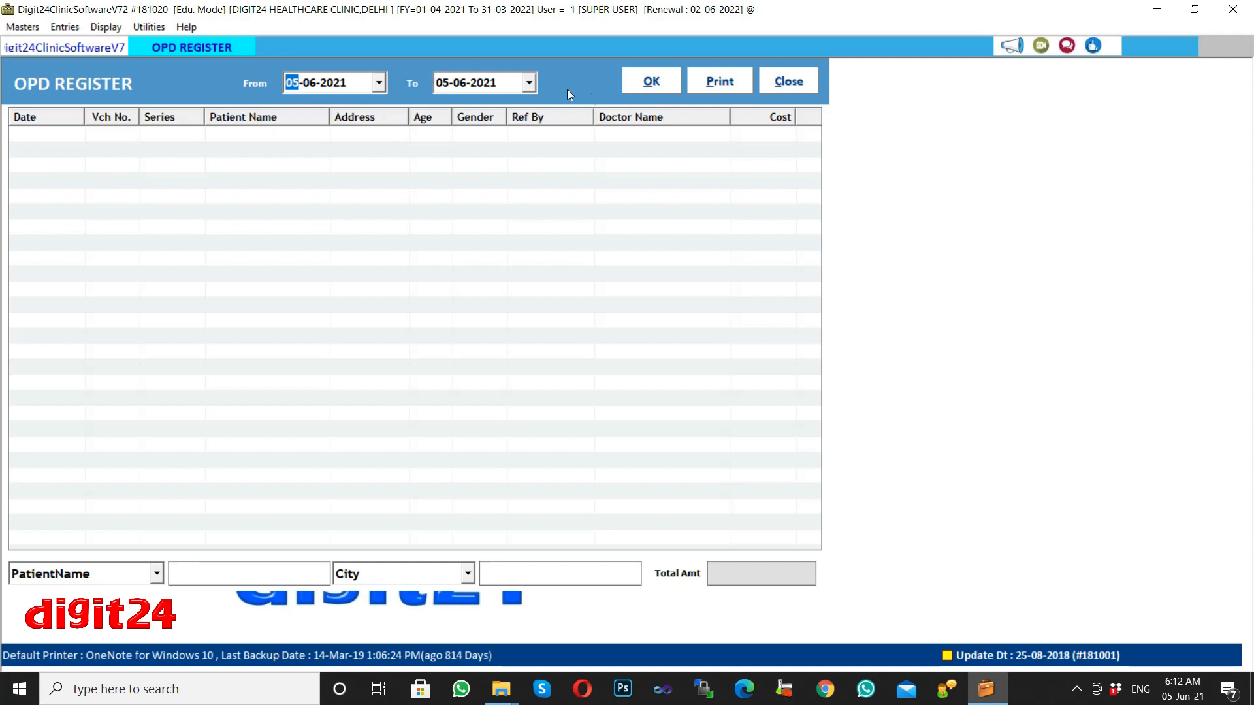
left_click(650, 89)
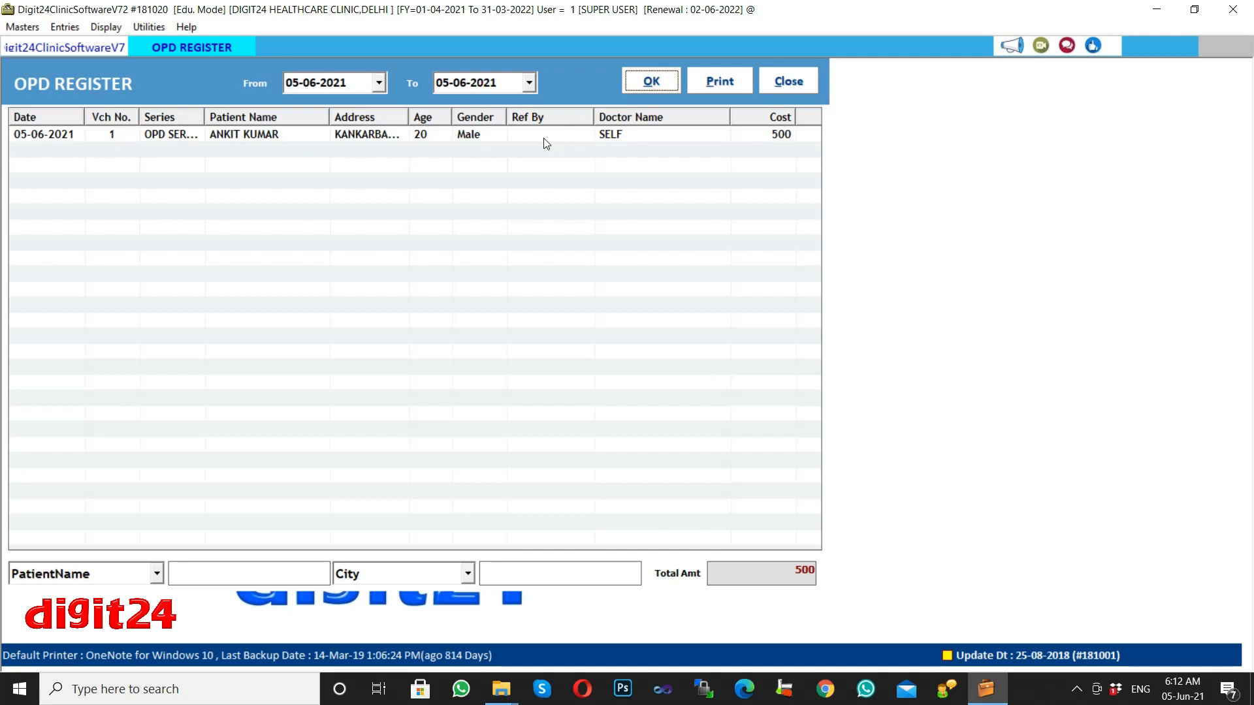
left_click(808, 86)
Load the Patient Entry Register showing the single SUMOGESIC TAB visit.
left_click(109, 30)
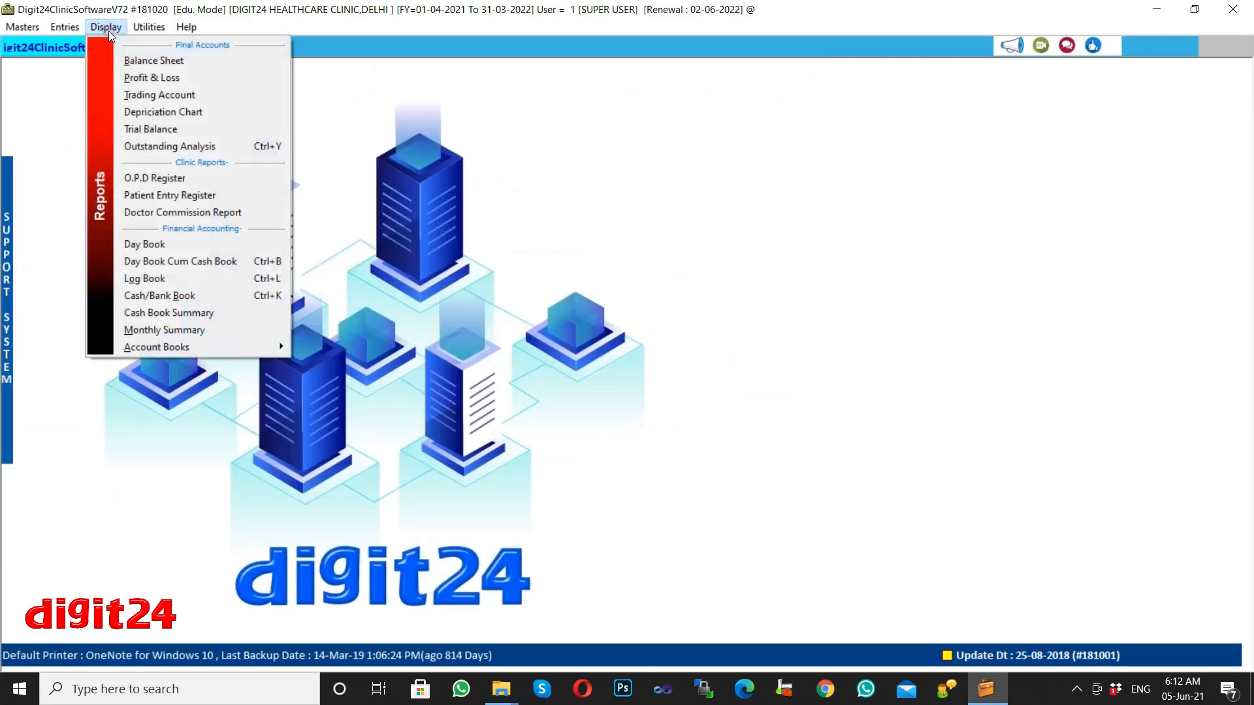
left_click(174, 194)
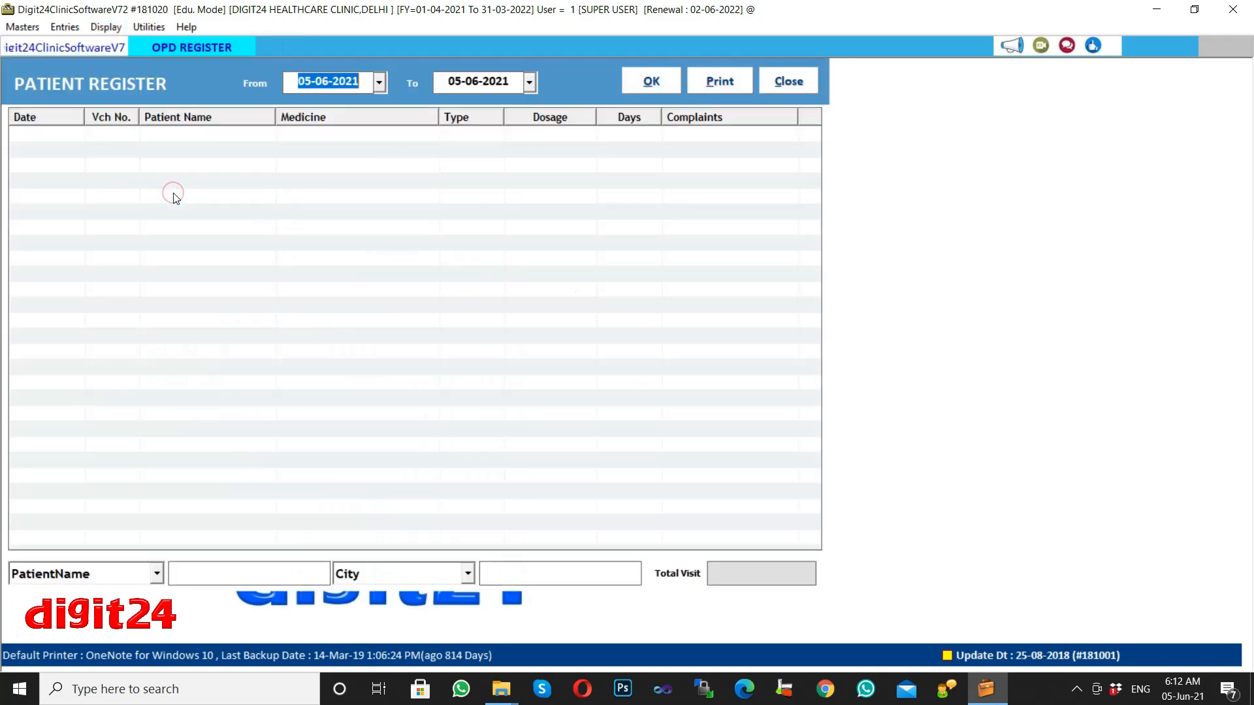
left_click(639, 83)
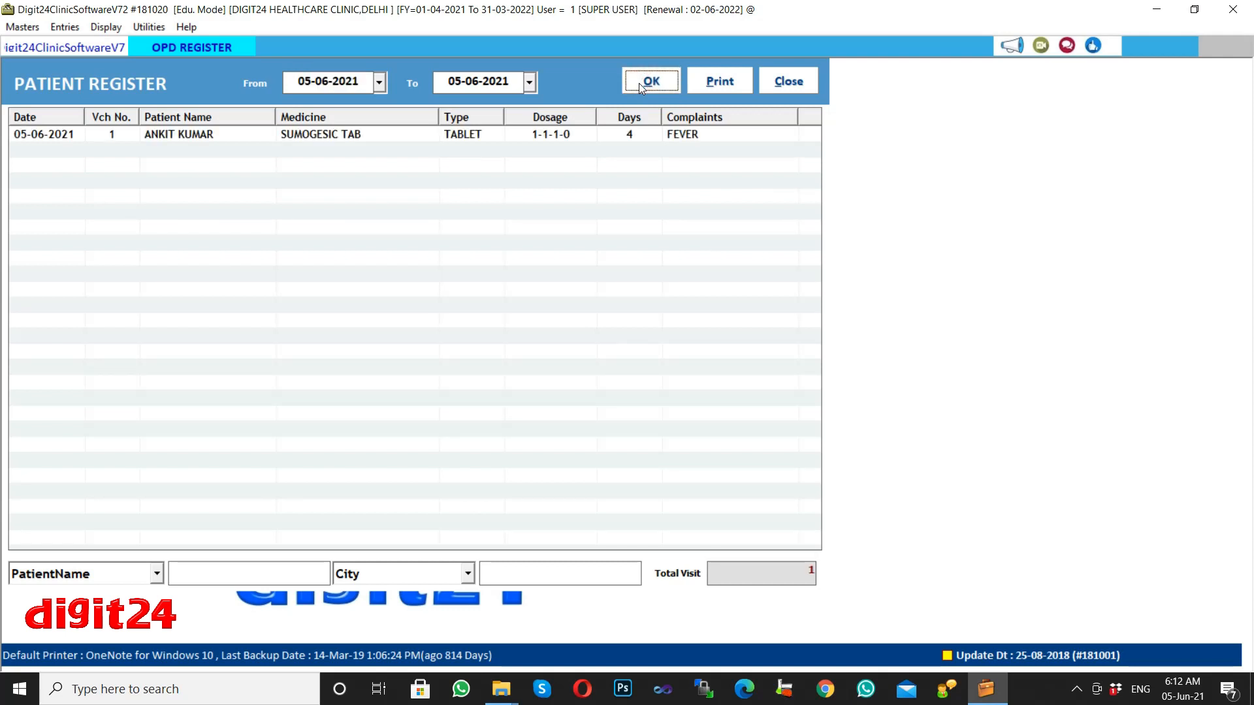
Run the Doctor Commission Report for 01-04-2021 to 05-06-2021, showing zero totals.
left_click(107, 28)
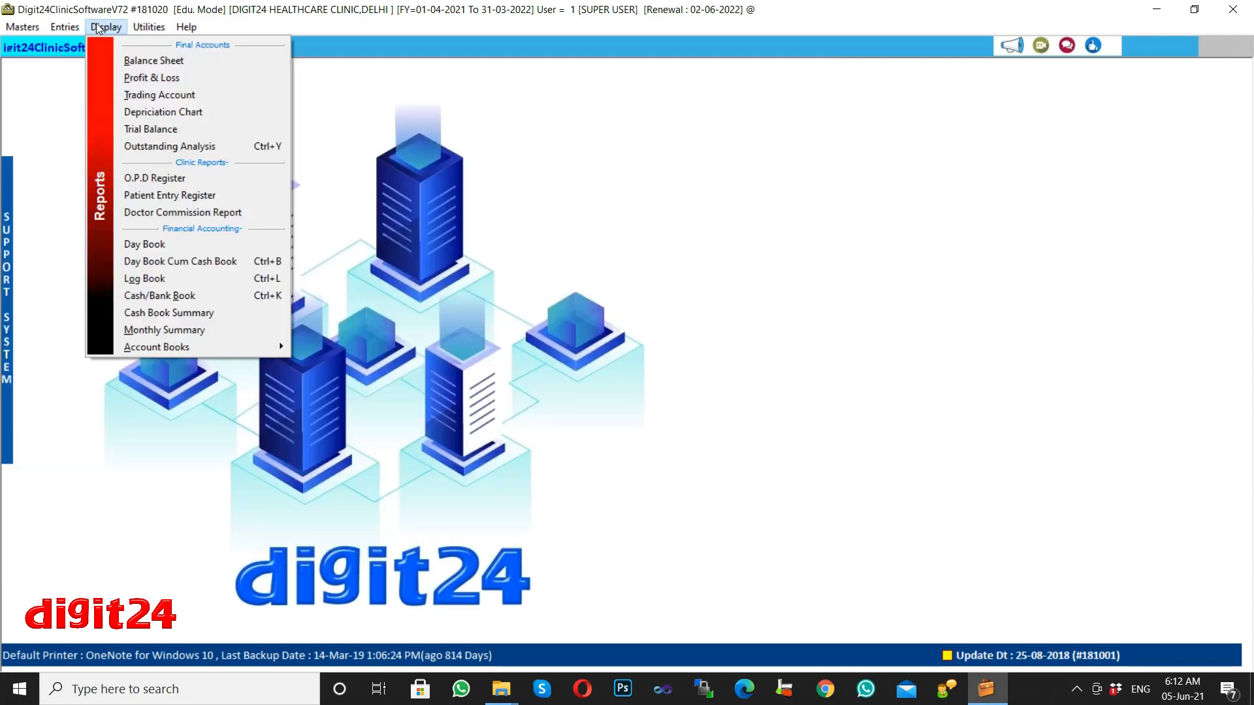
left_click(183, 213)
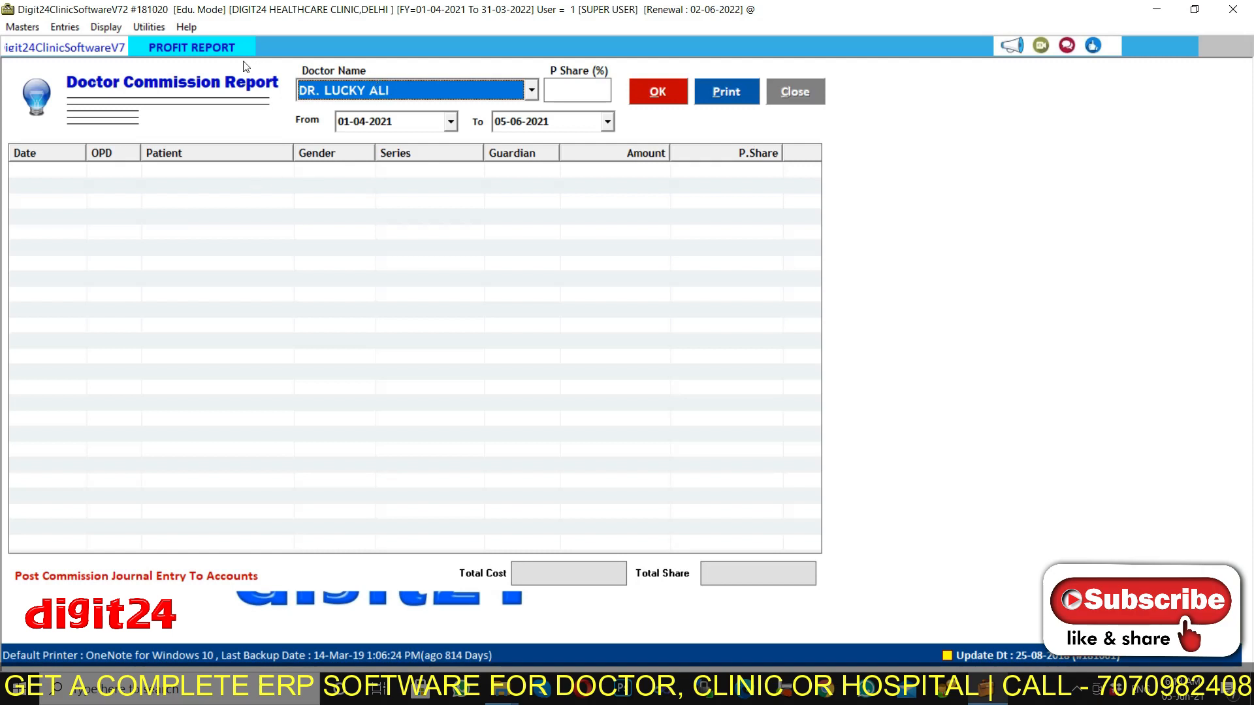
left_click(792, 98)
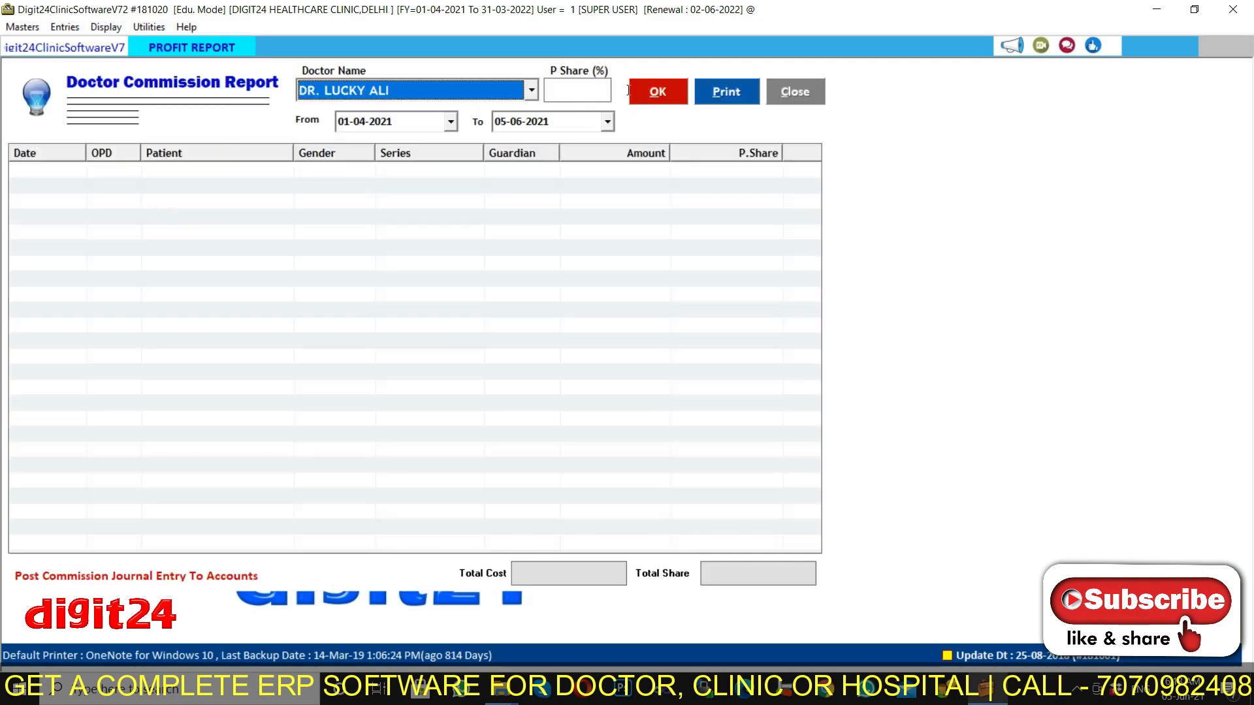
left_click(656, 92)
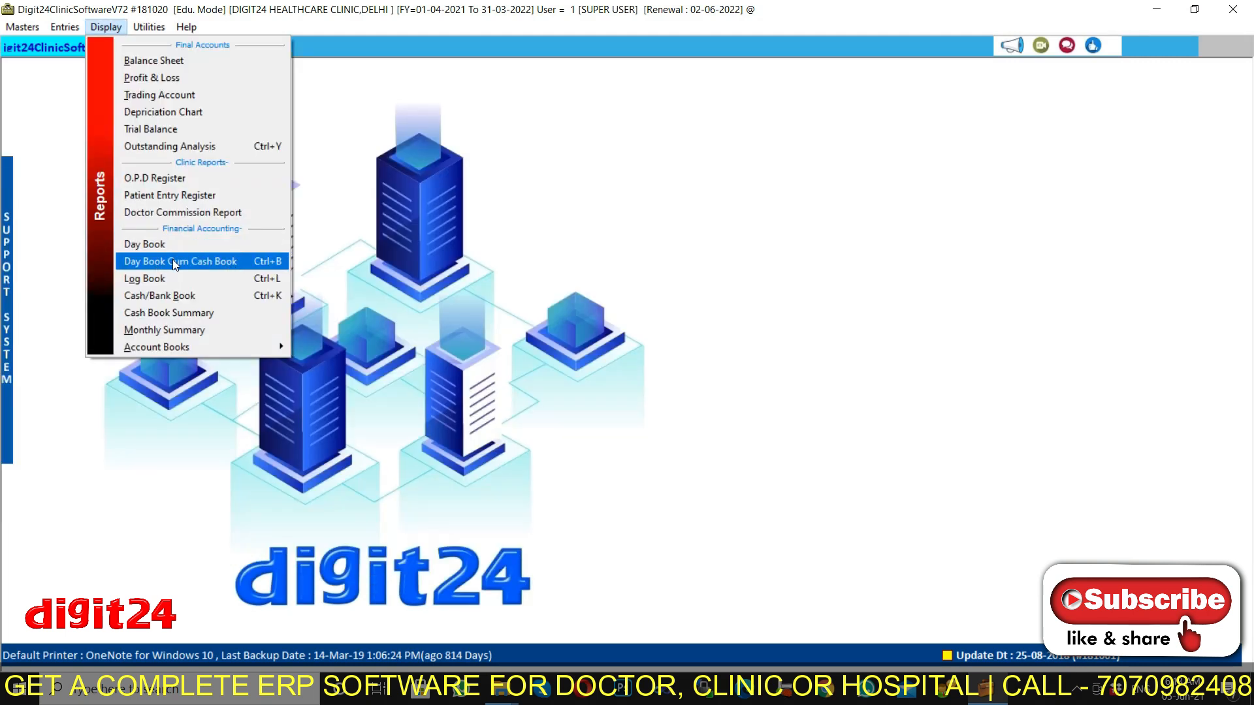
Load the 05-06-2021 Day Book Cum Cash Book with its 1400.00 closing balance, then close it.
left_click(173, 261)
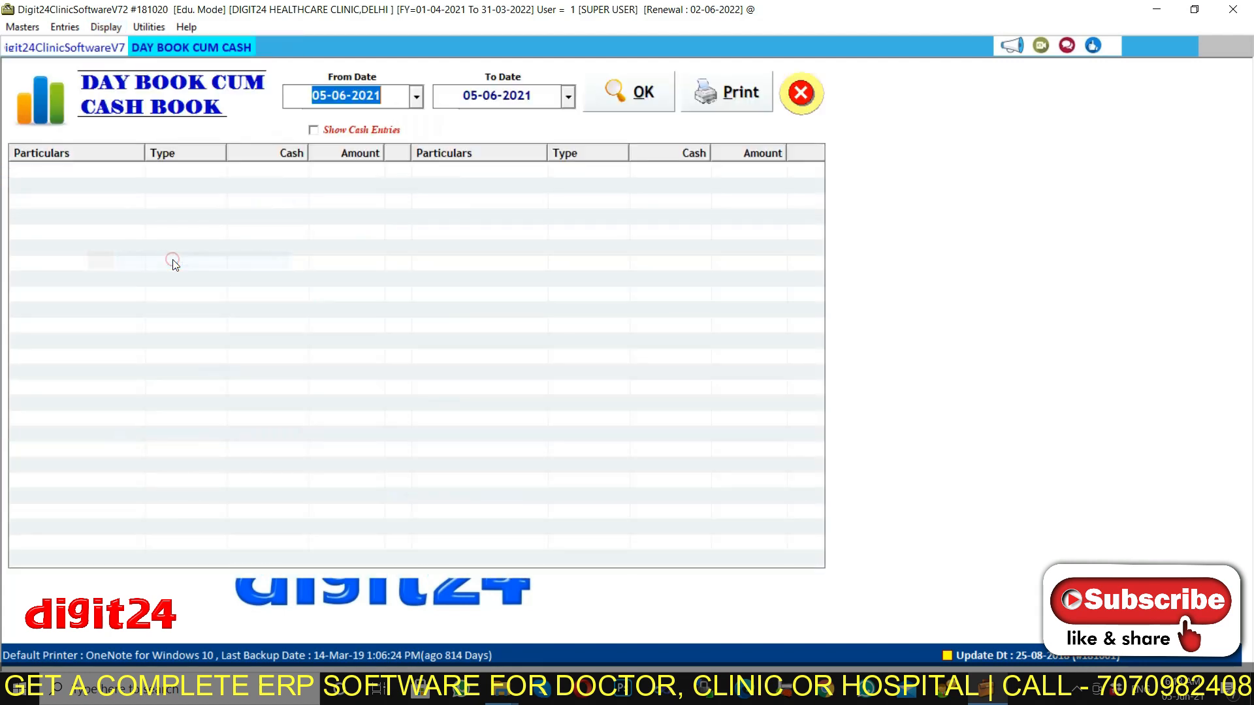
left_click(627, 91)
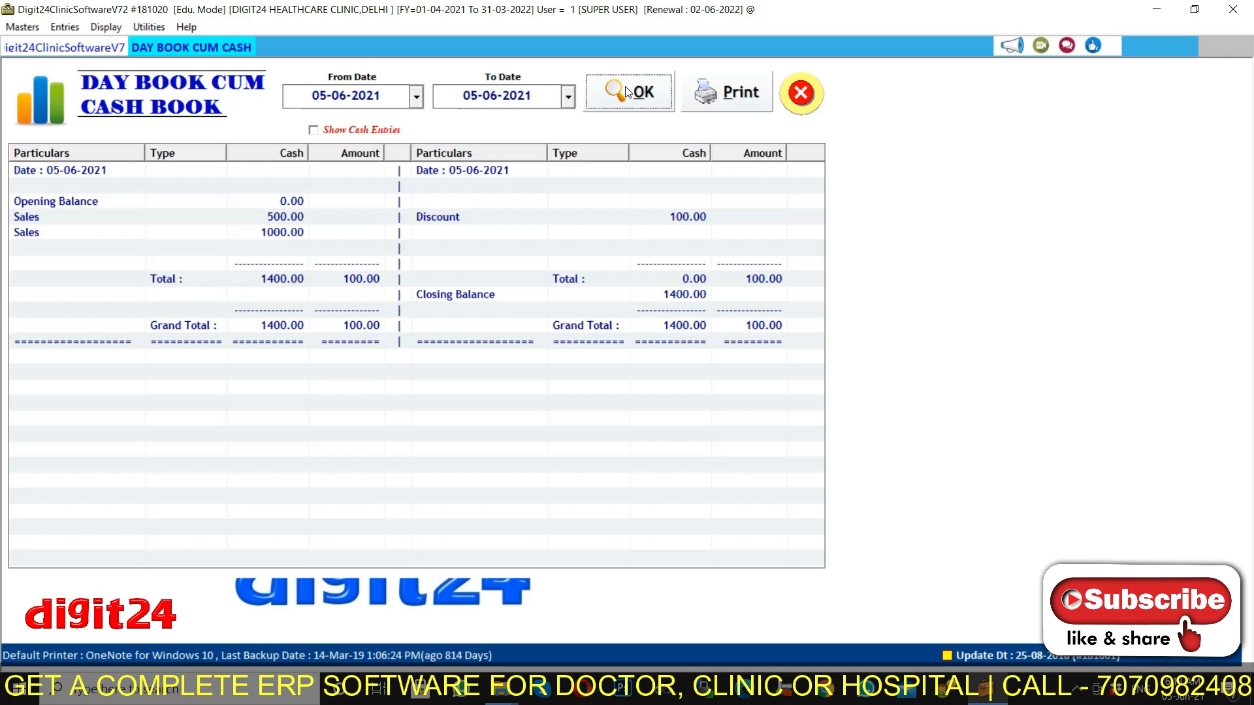
left_click(796, 95)
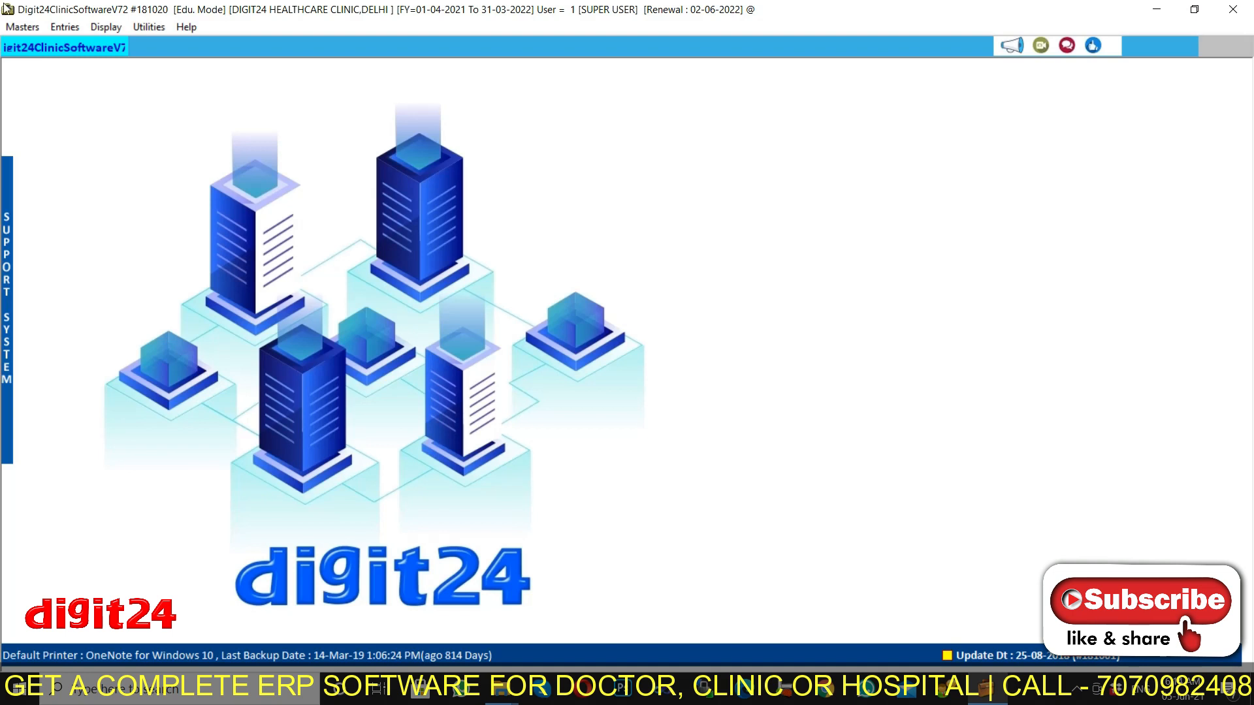
Close the clinic company from Masters, skipping the auto backup.
left_click(102, 27)
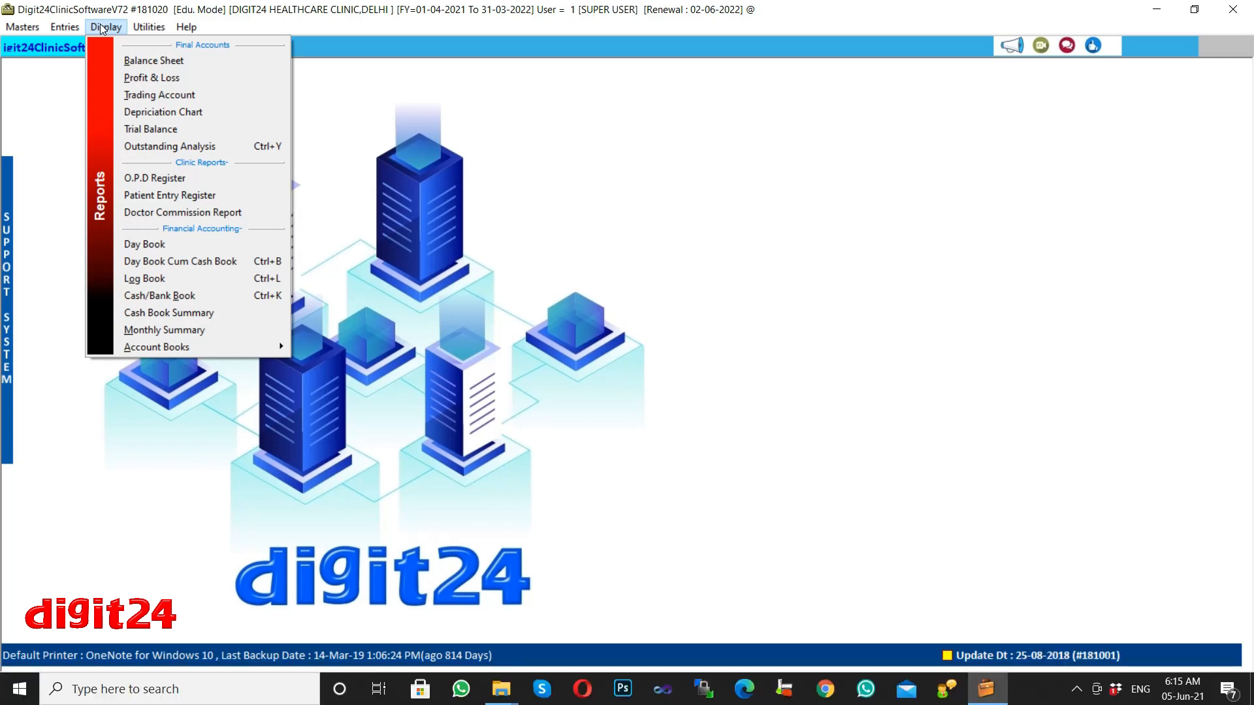
left_click(102, 29)
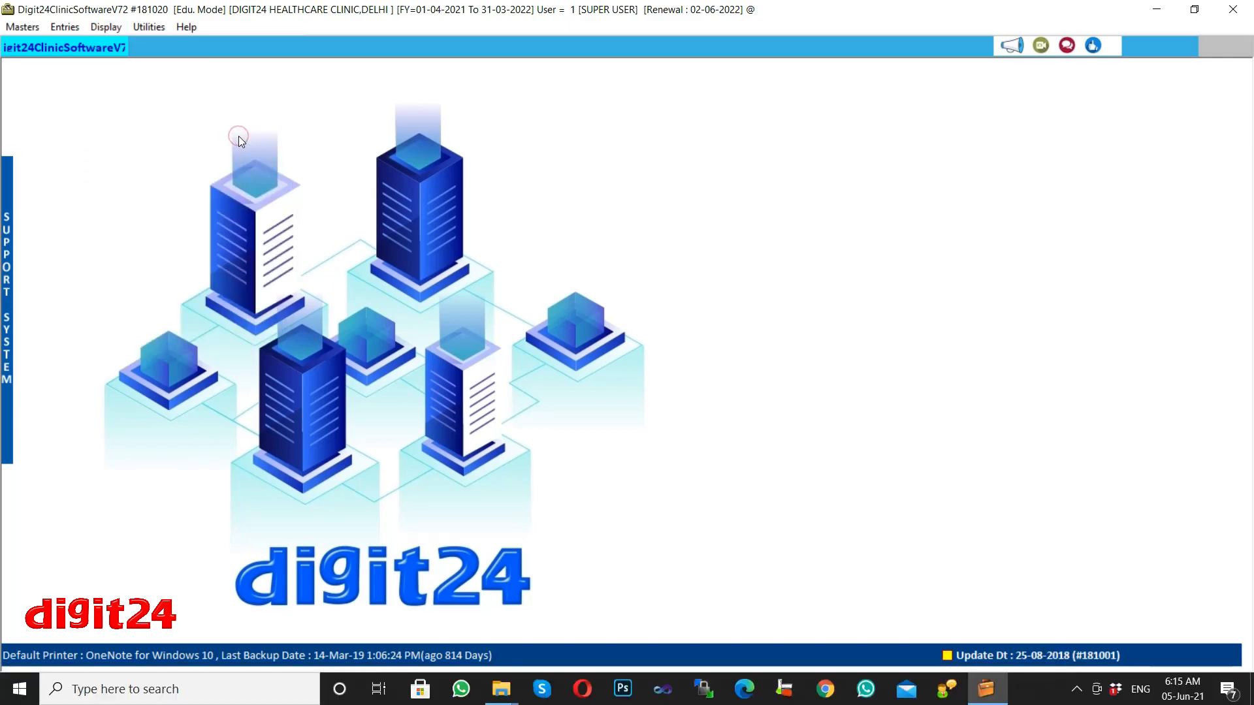
left_click(19, 28)
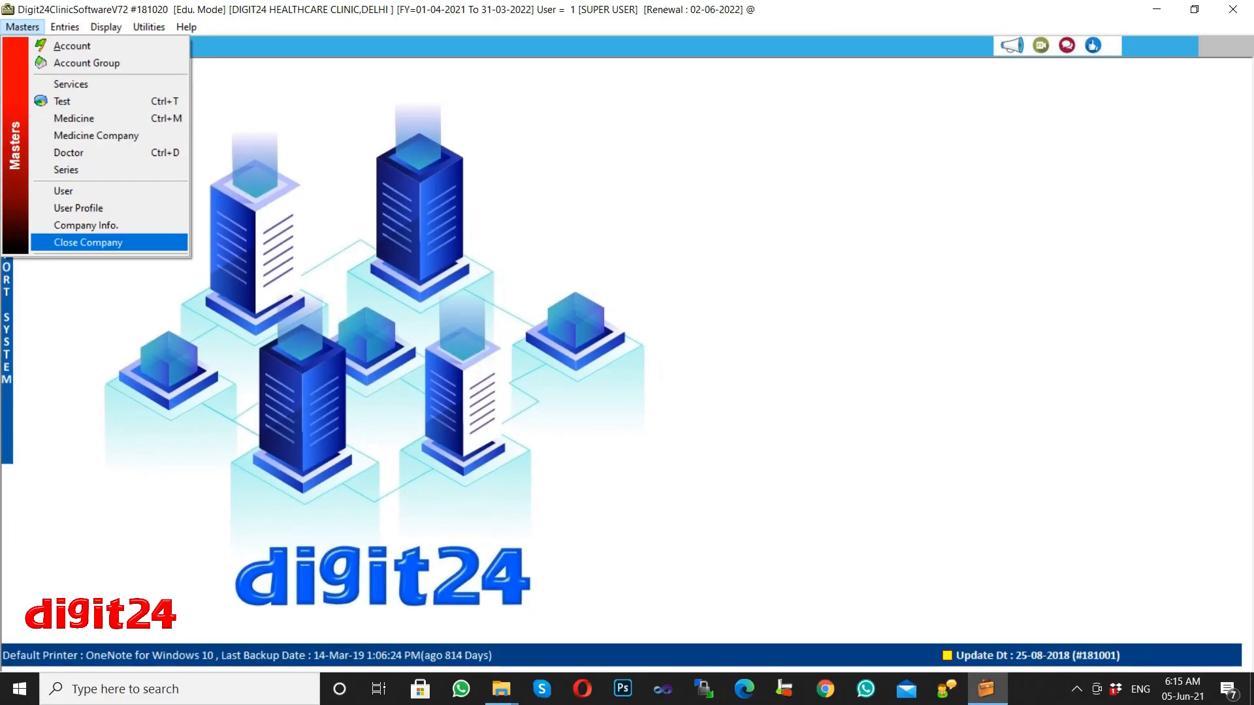
left_click(78, 245)
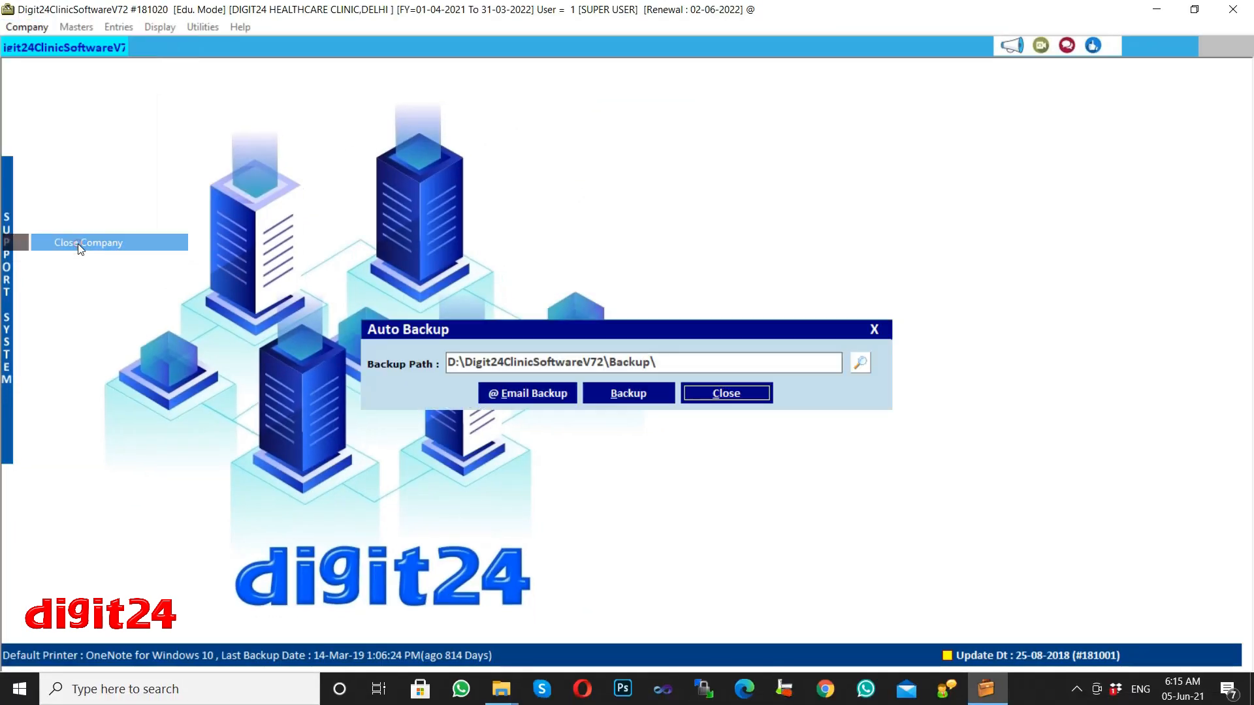
left_click(724, 396)
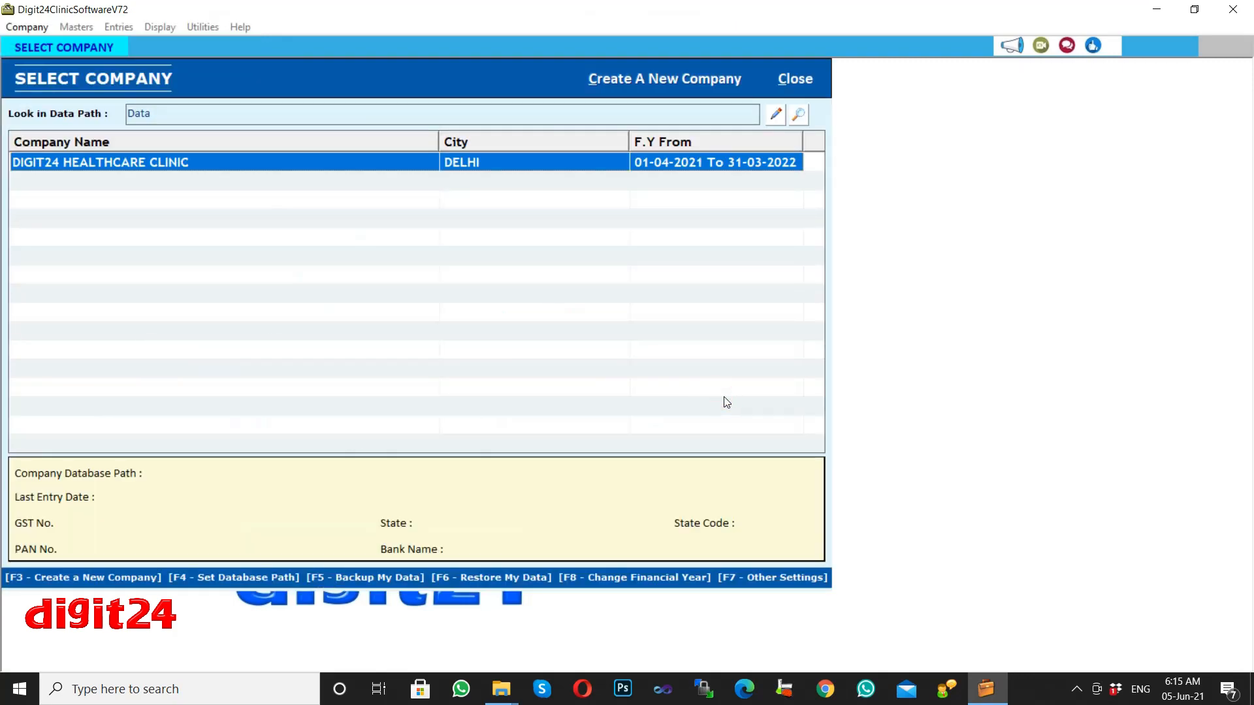